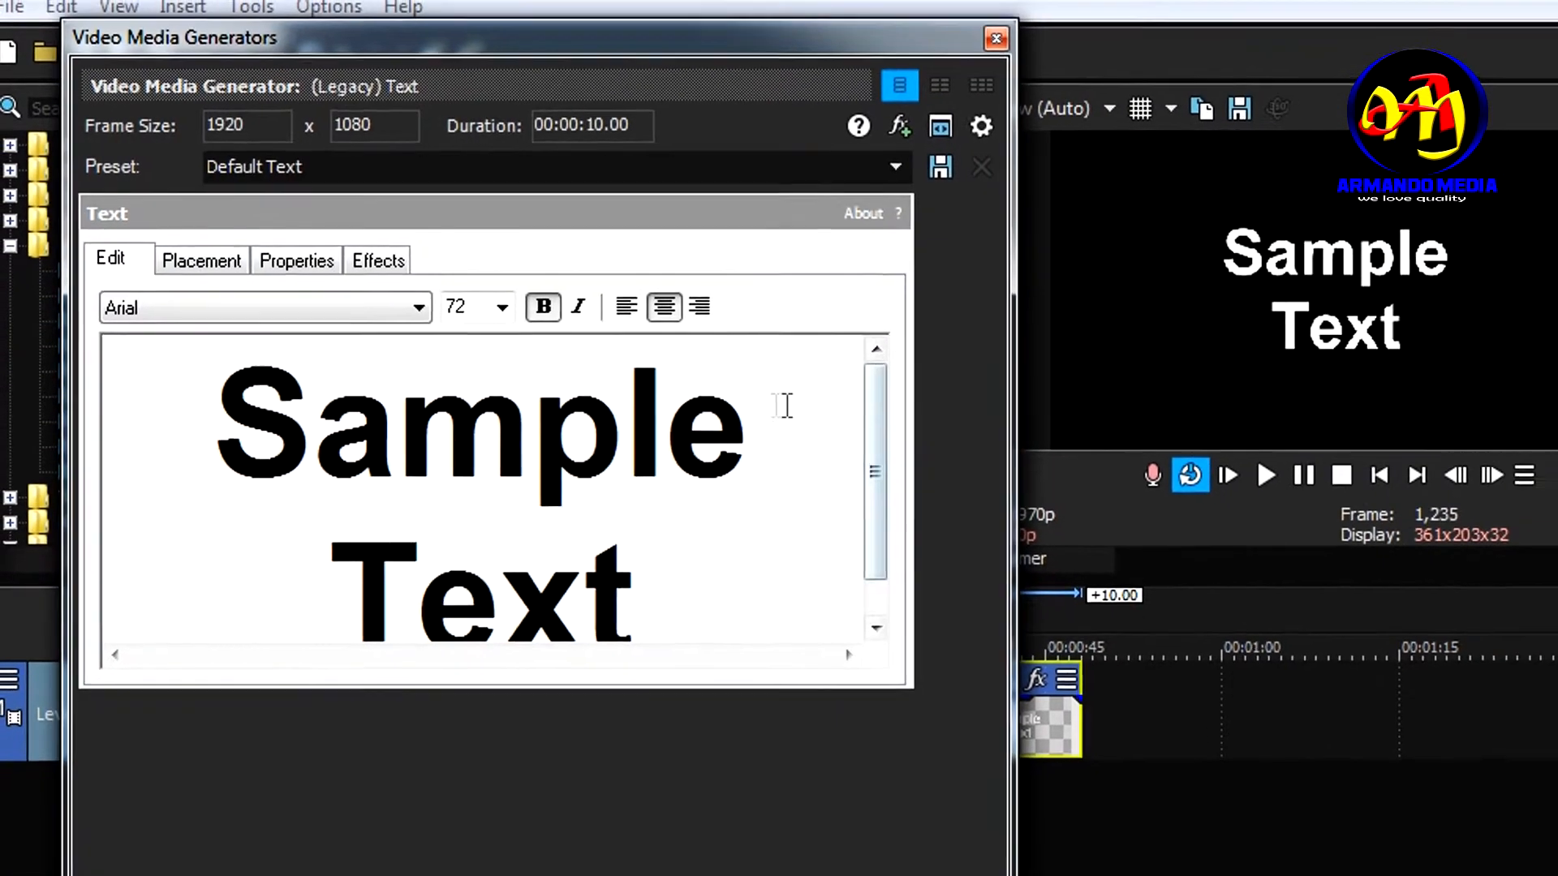
Replace the sample text with ARMAND and set the text colour to RGB 240, 240, 240
key(ctrl+a)
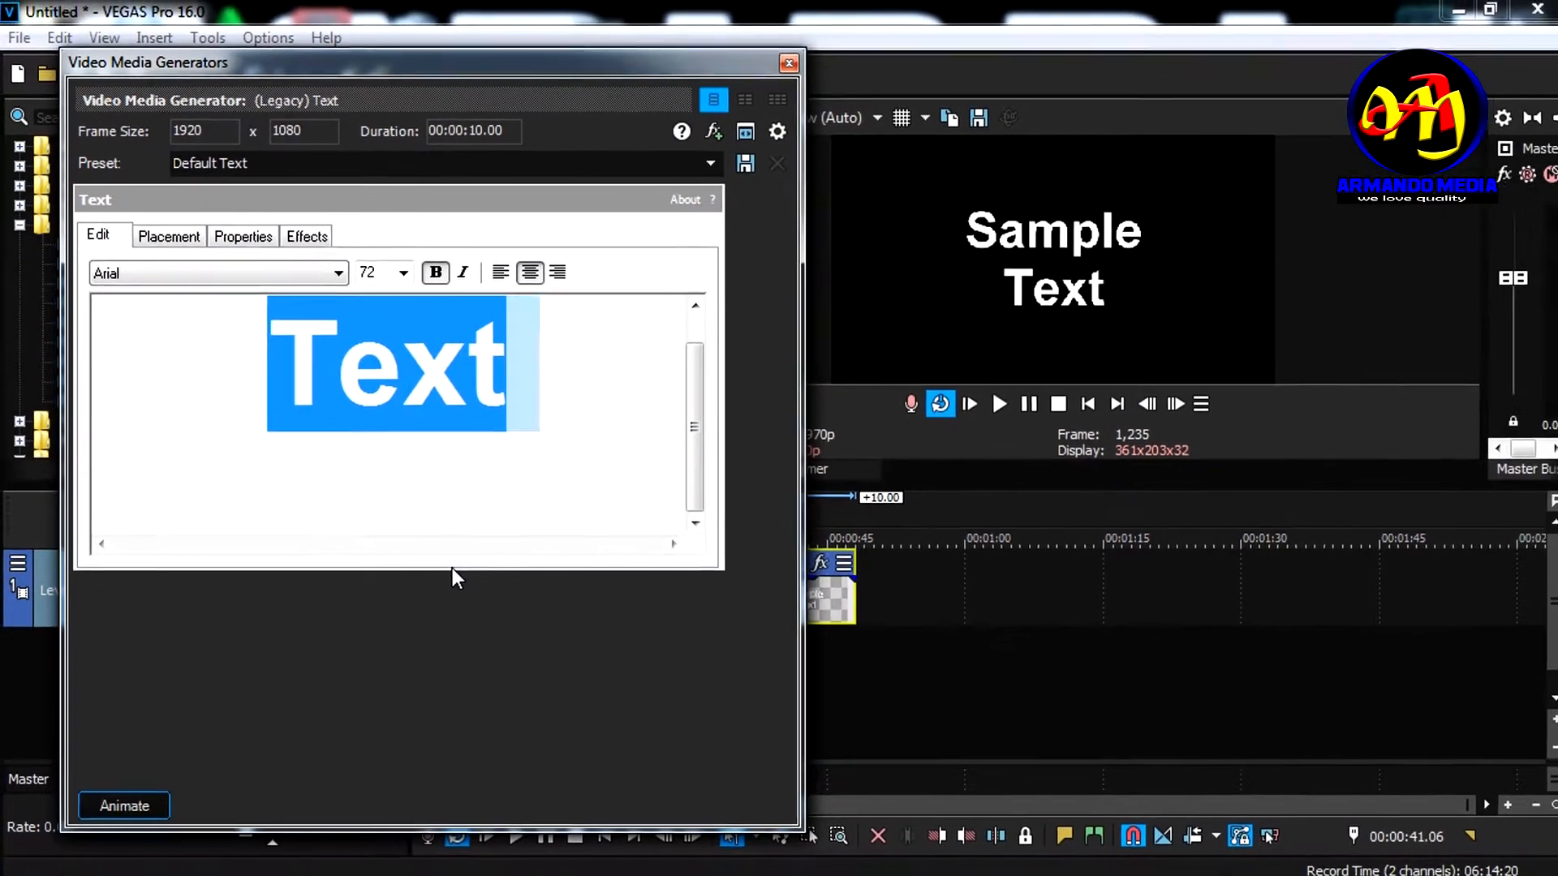
text(ARMAND)
click(242, 235)
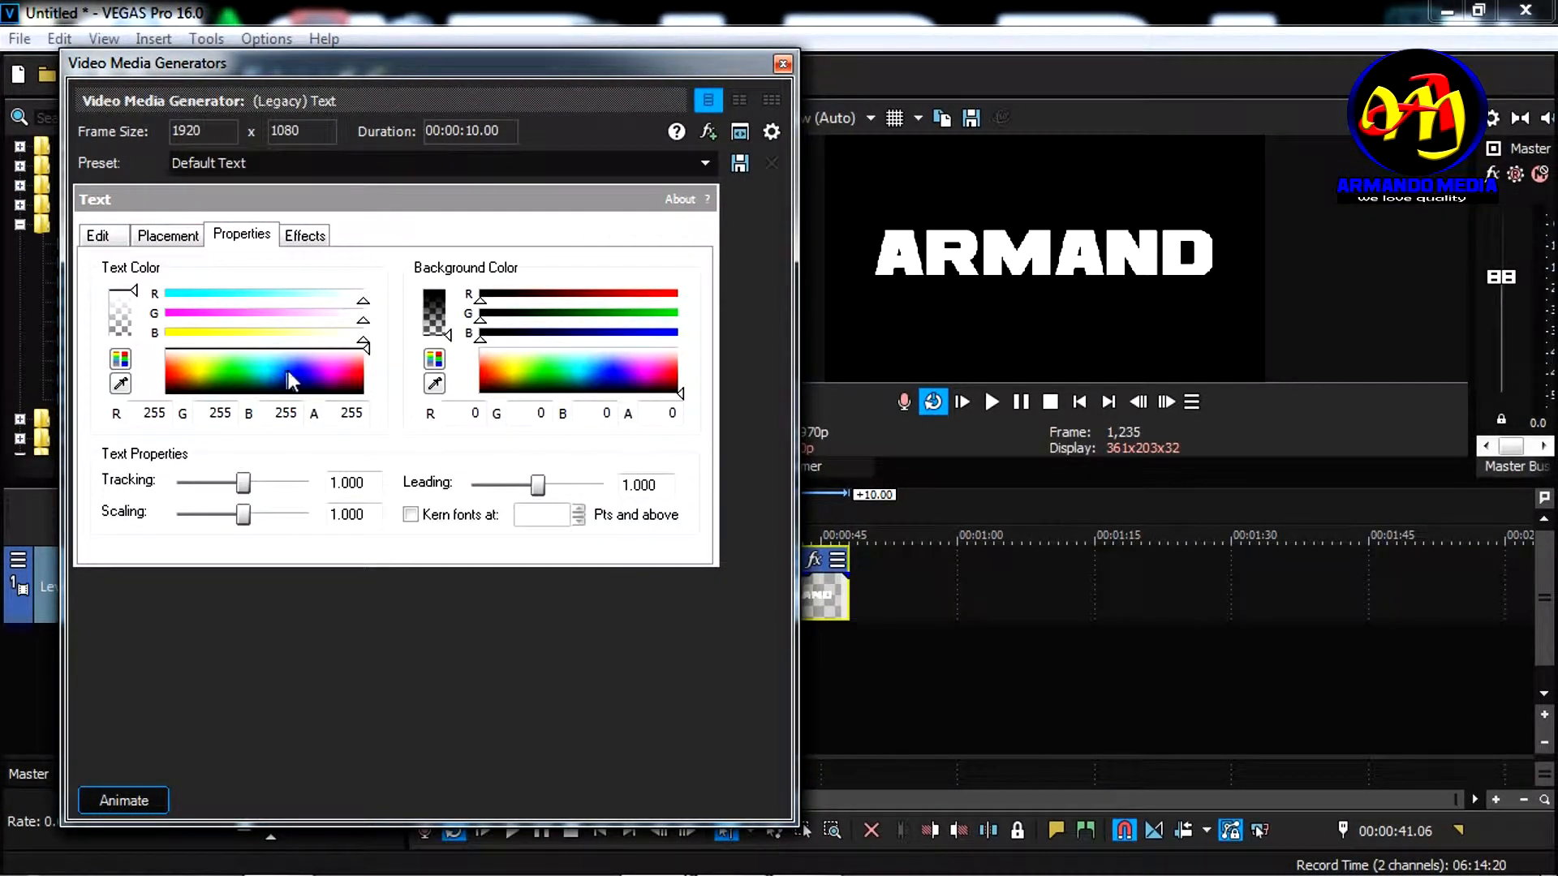
click(295, 372)
click(341, 365)
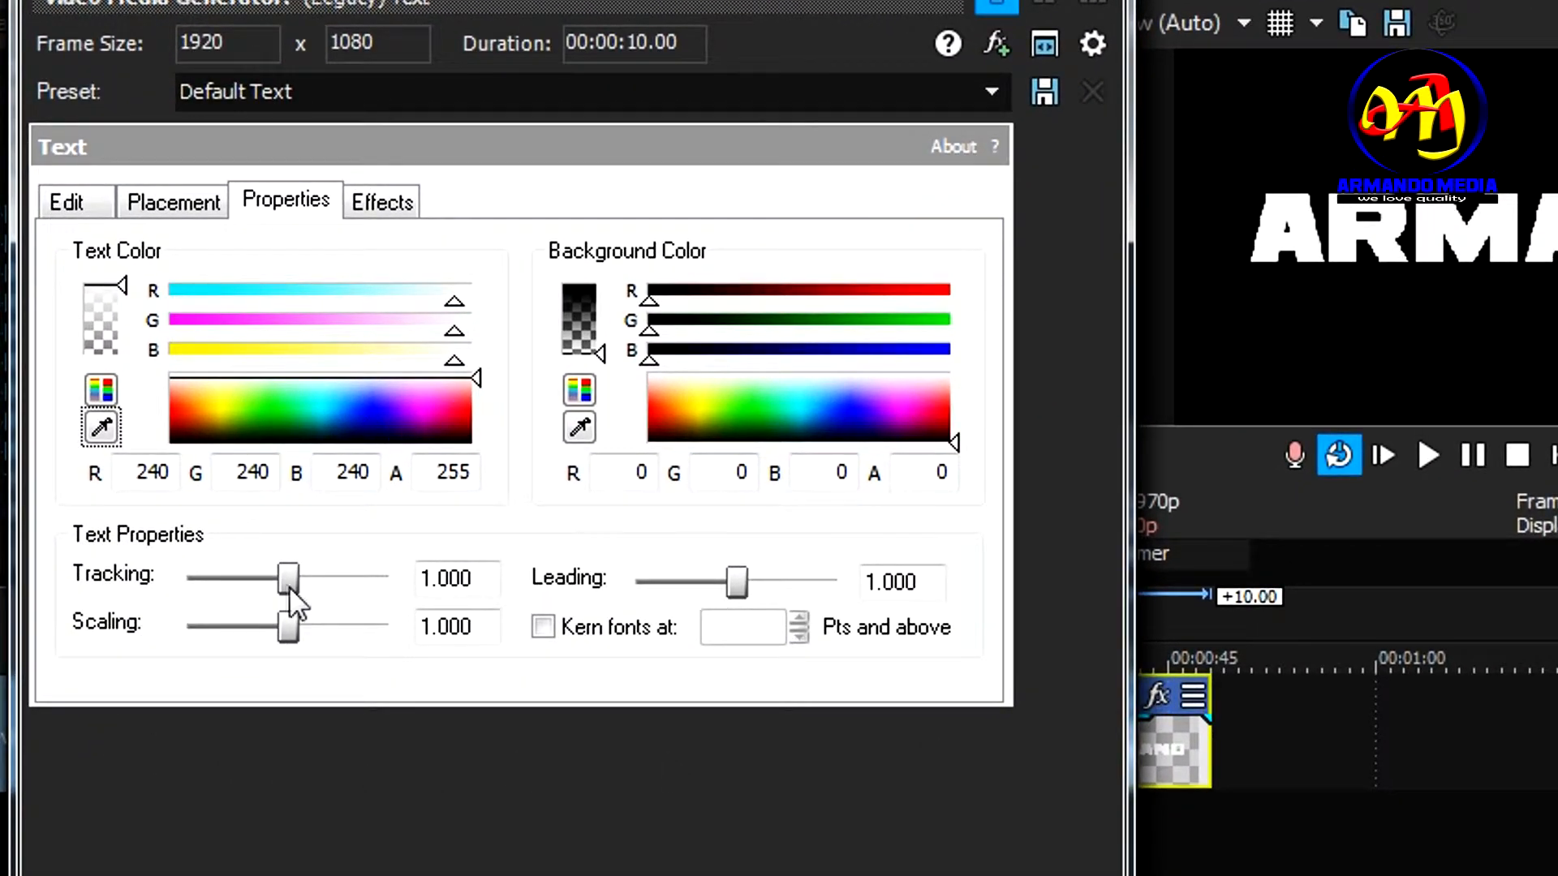
Increase the tracking of the ARMAND text to 1.111 and choose a smaller font size
drag(284, 581, 294, 581)
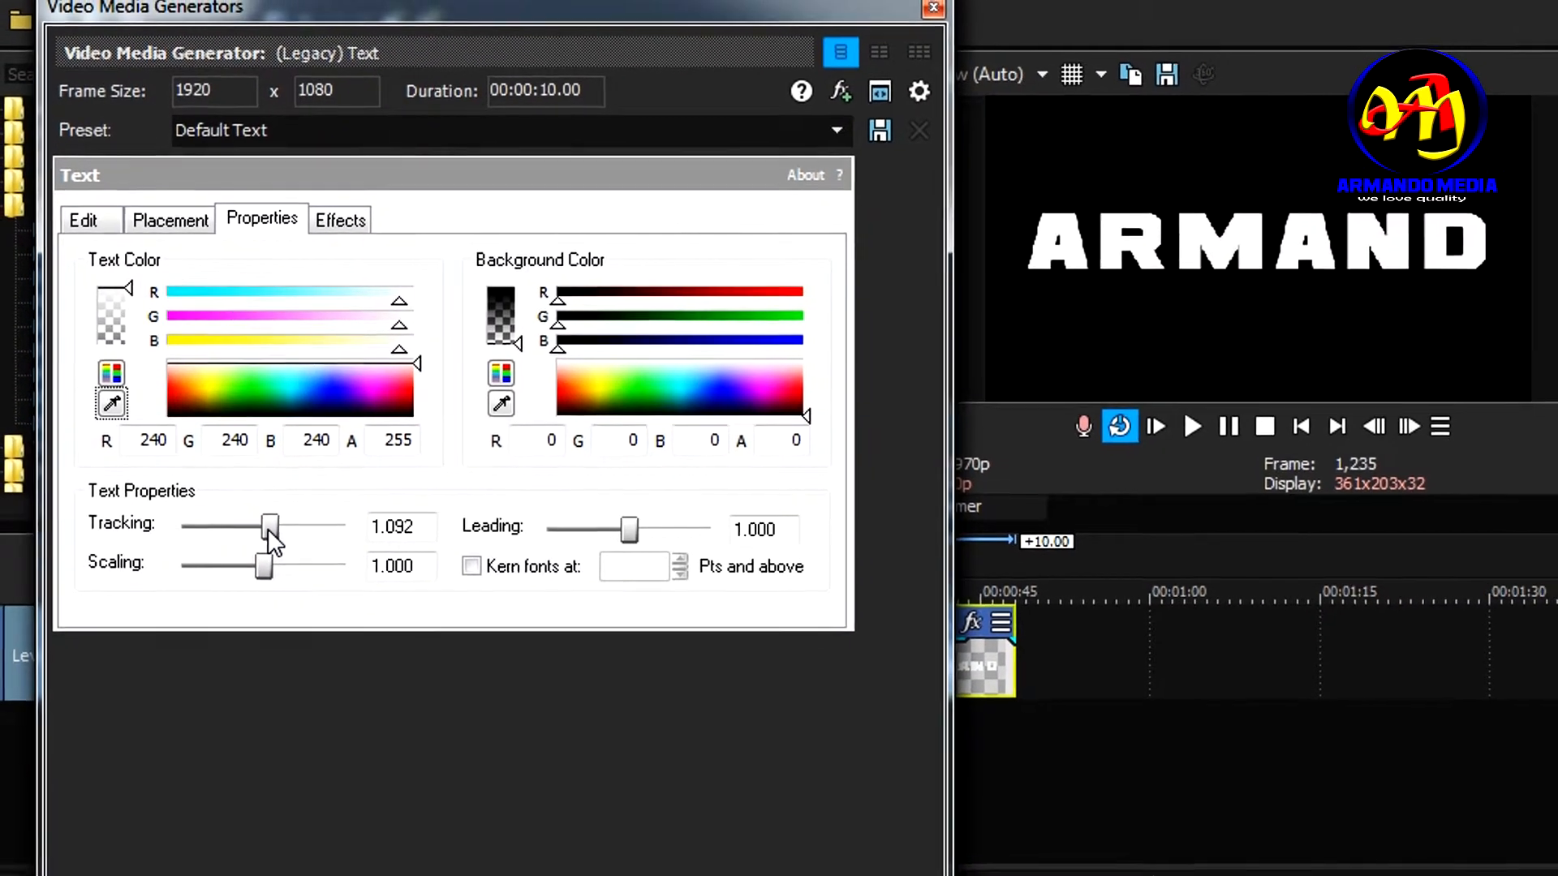
drag(280, 556, 283, 557)
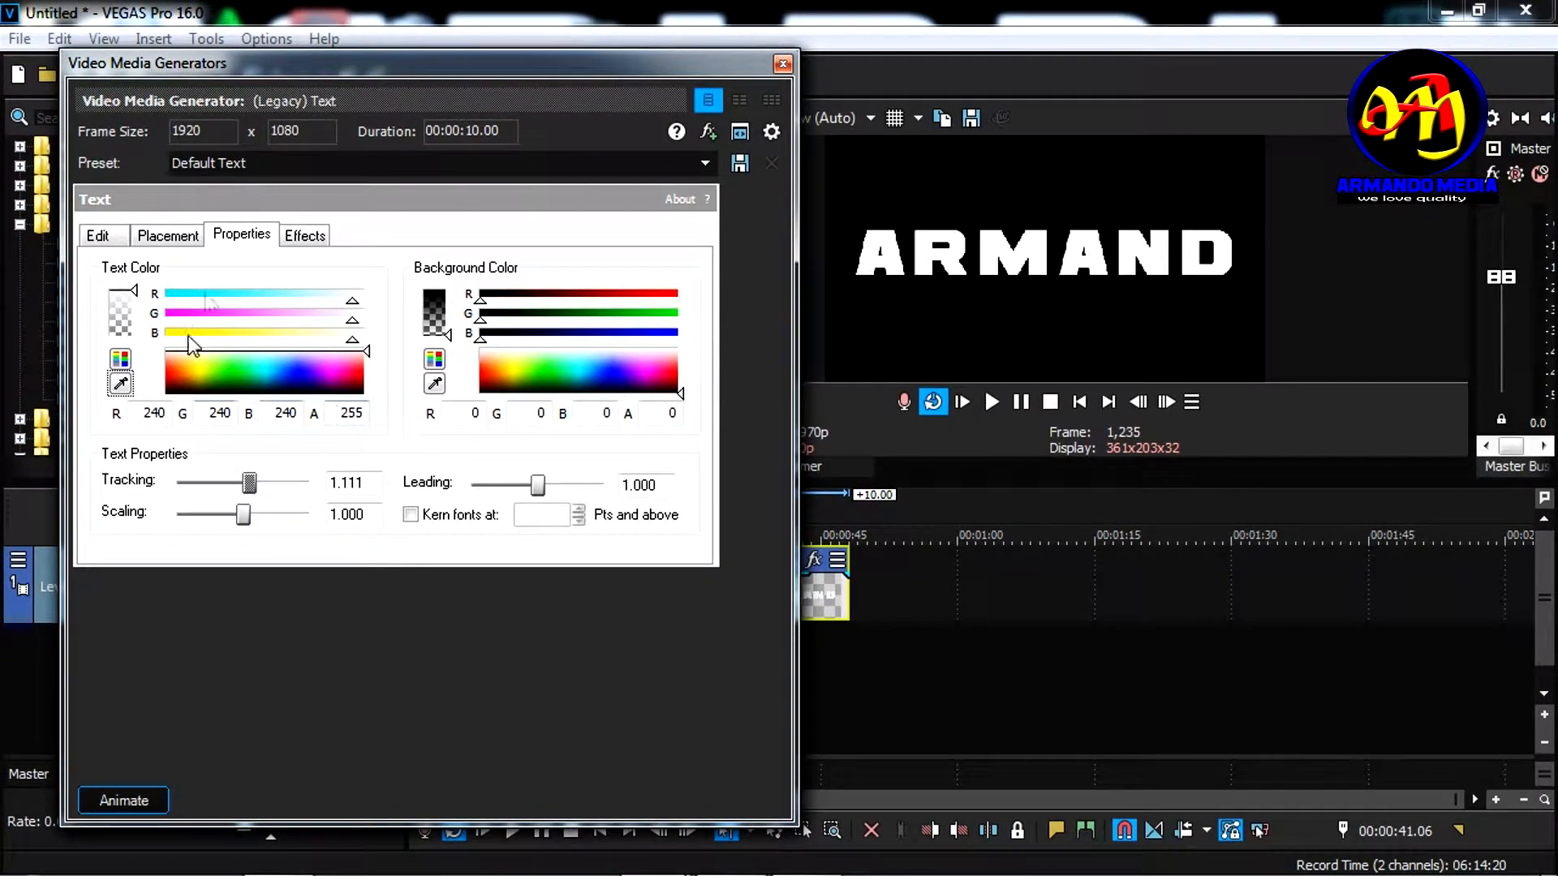
click(96, 235)
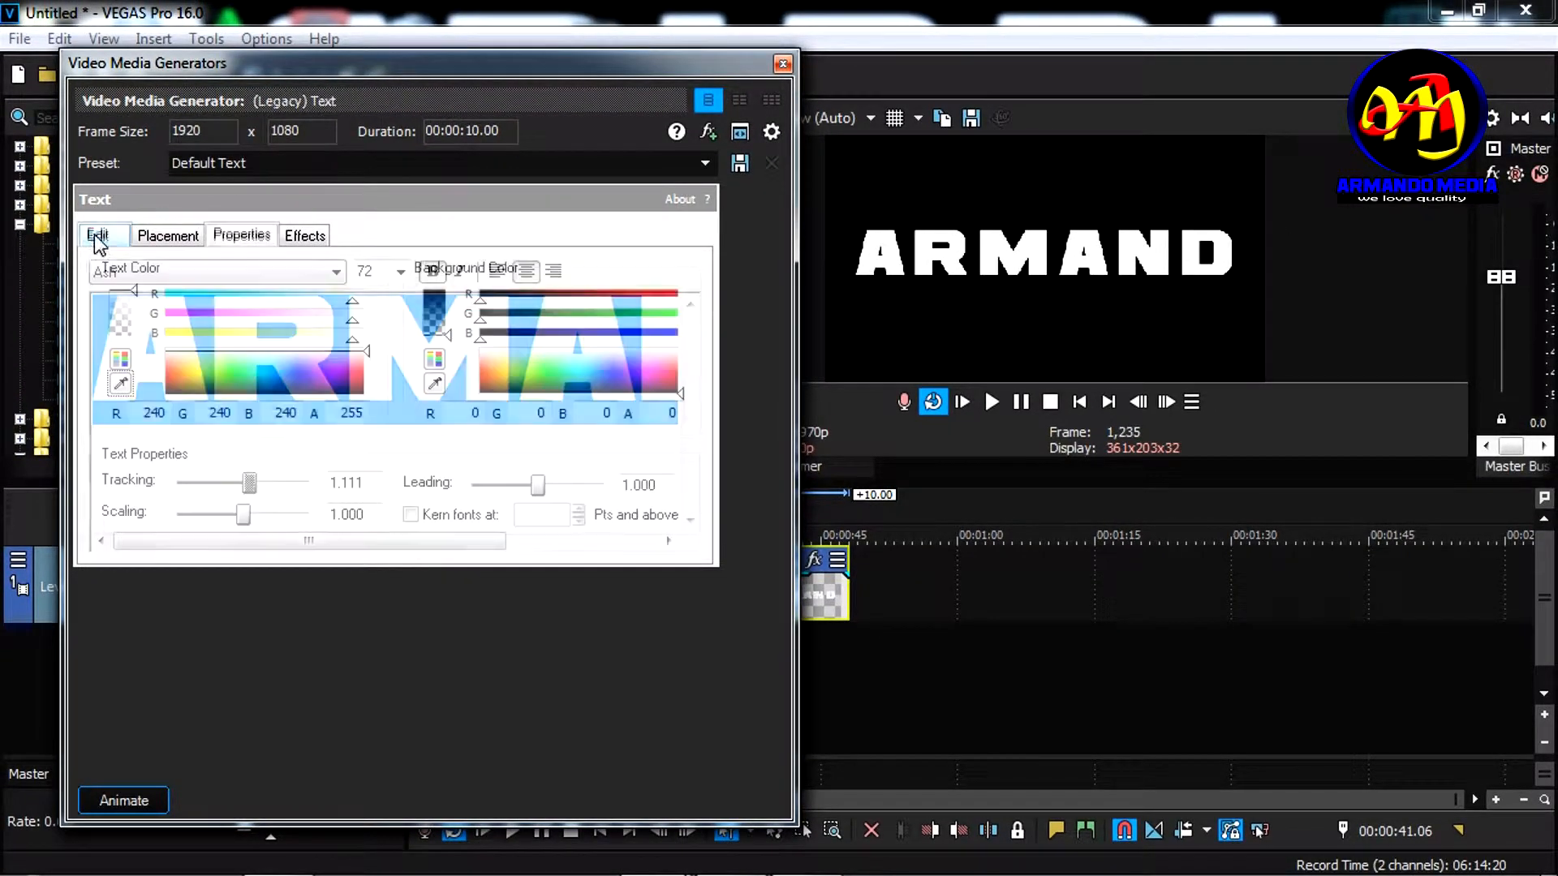
click(401, 273)
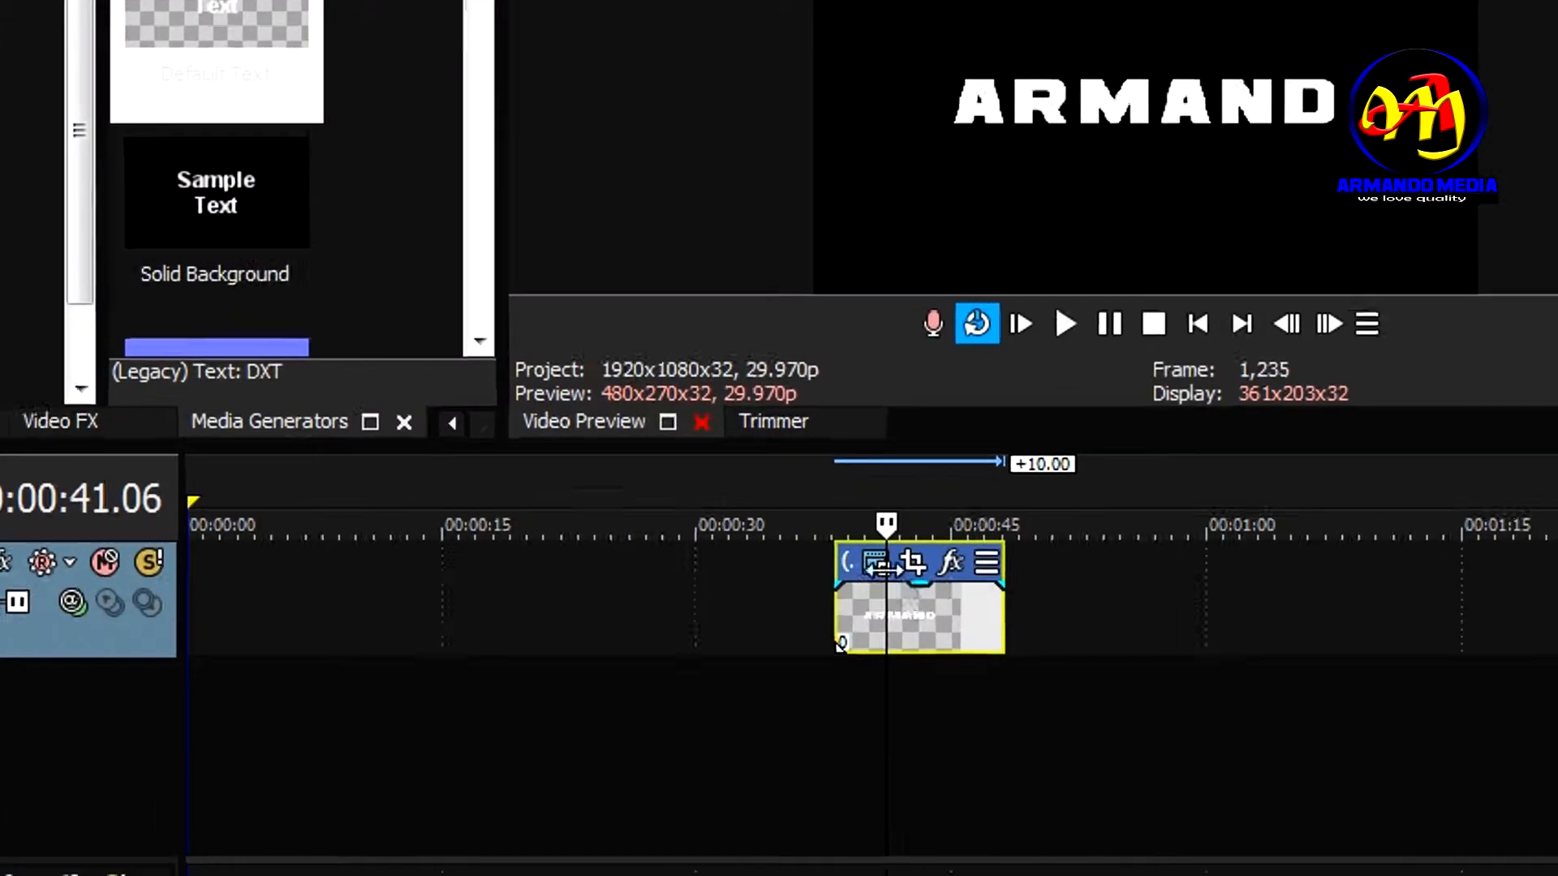
Open the Event Pan/Crop settings of the ARMAND text event at its start and enable the mask
click(831, 598)
click(916, 559)
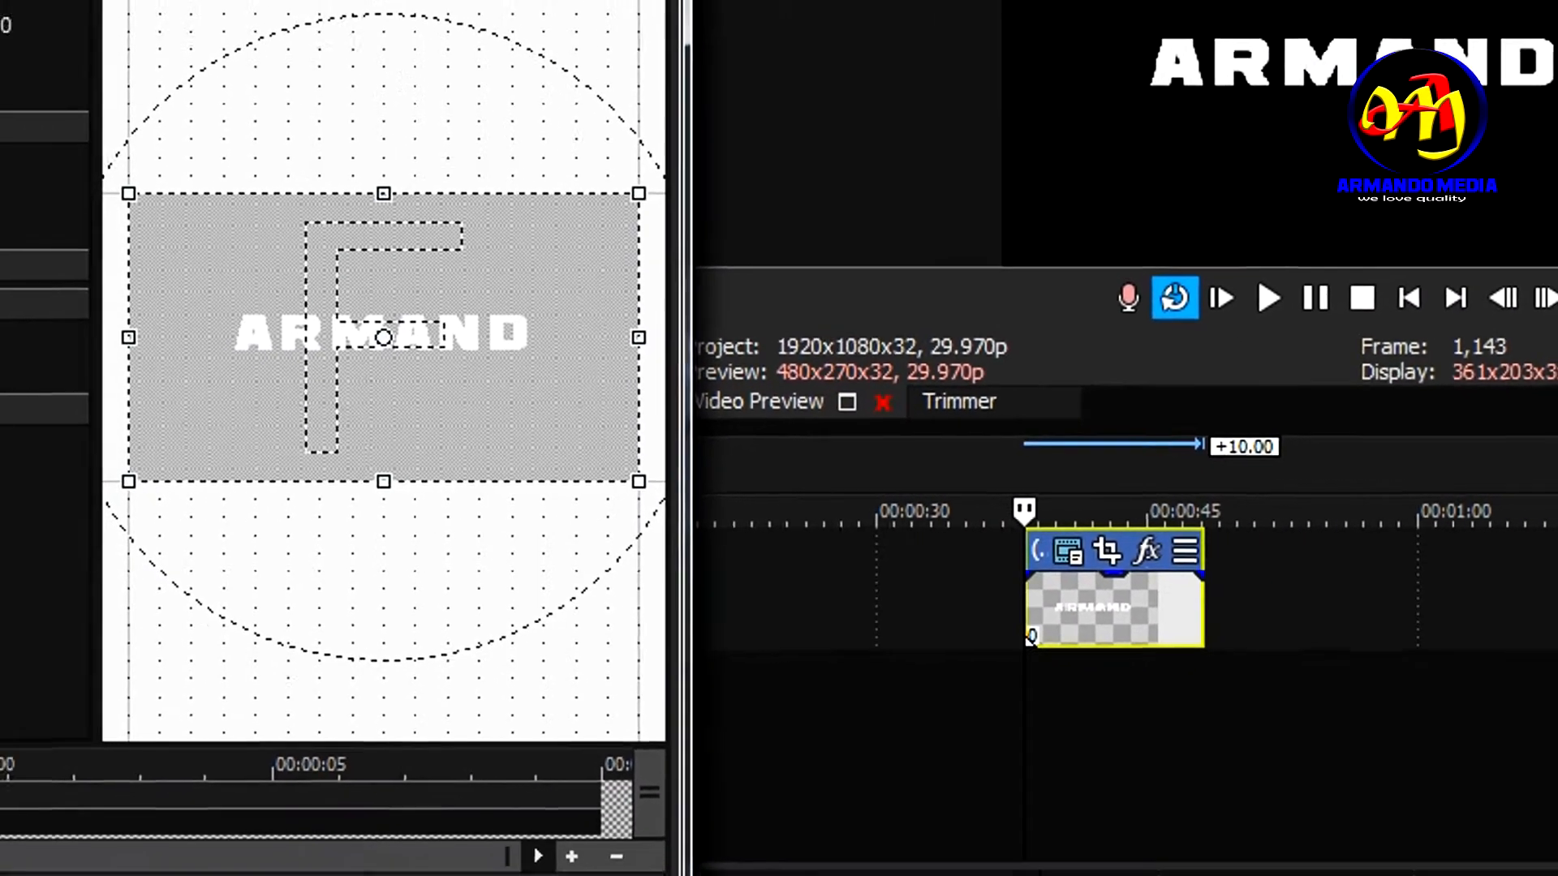
click(175, 766)
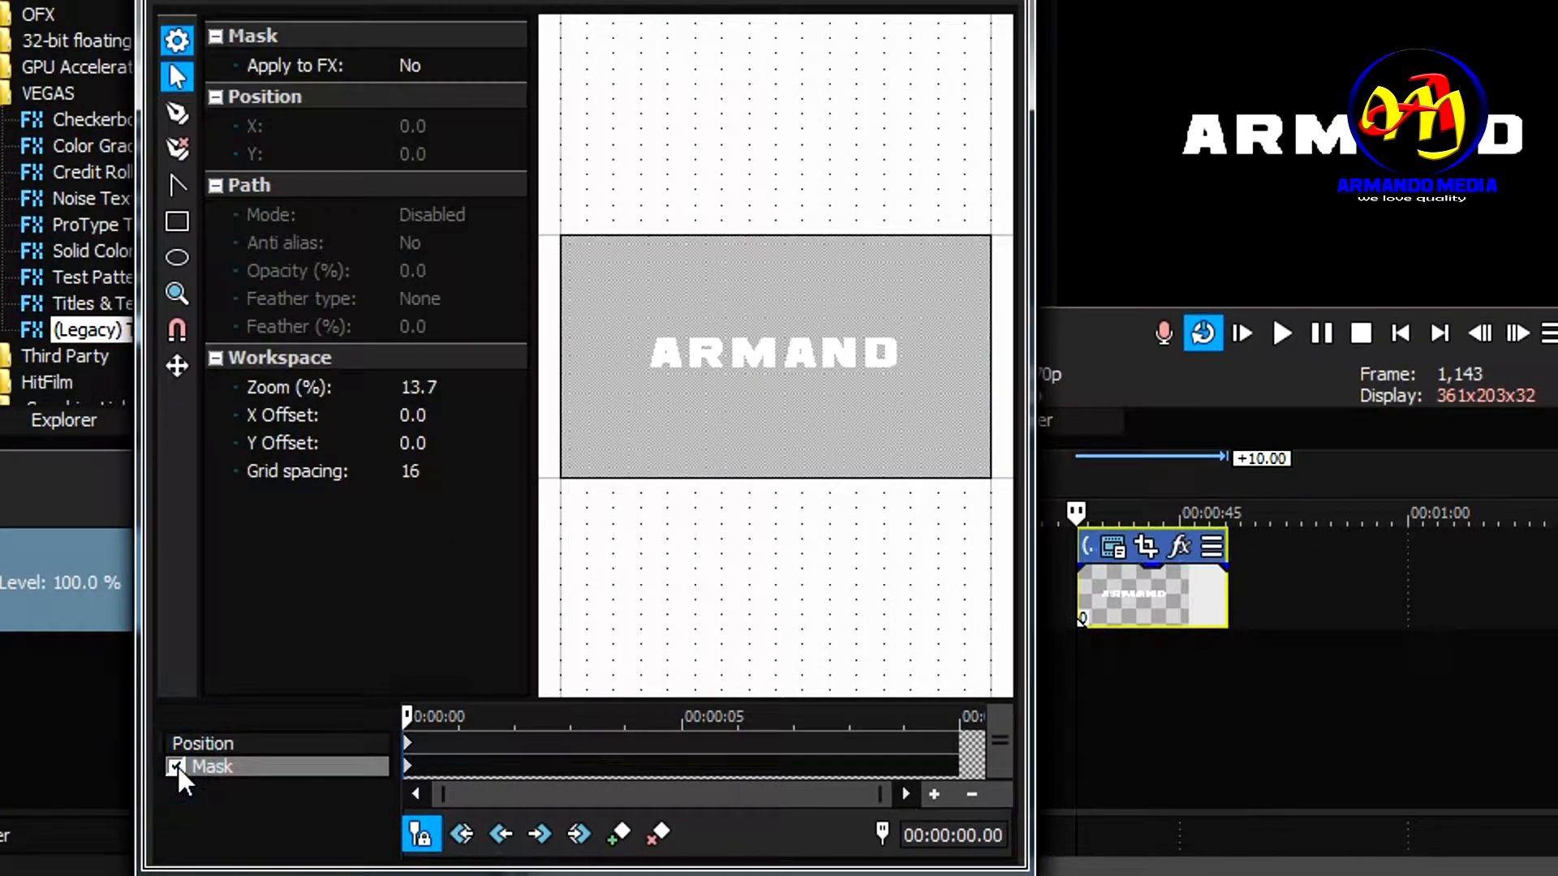
Try to outline the first letter A of ARMAND with a four-point pen mask
click(178, 221)
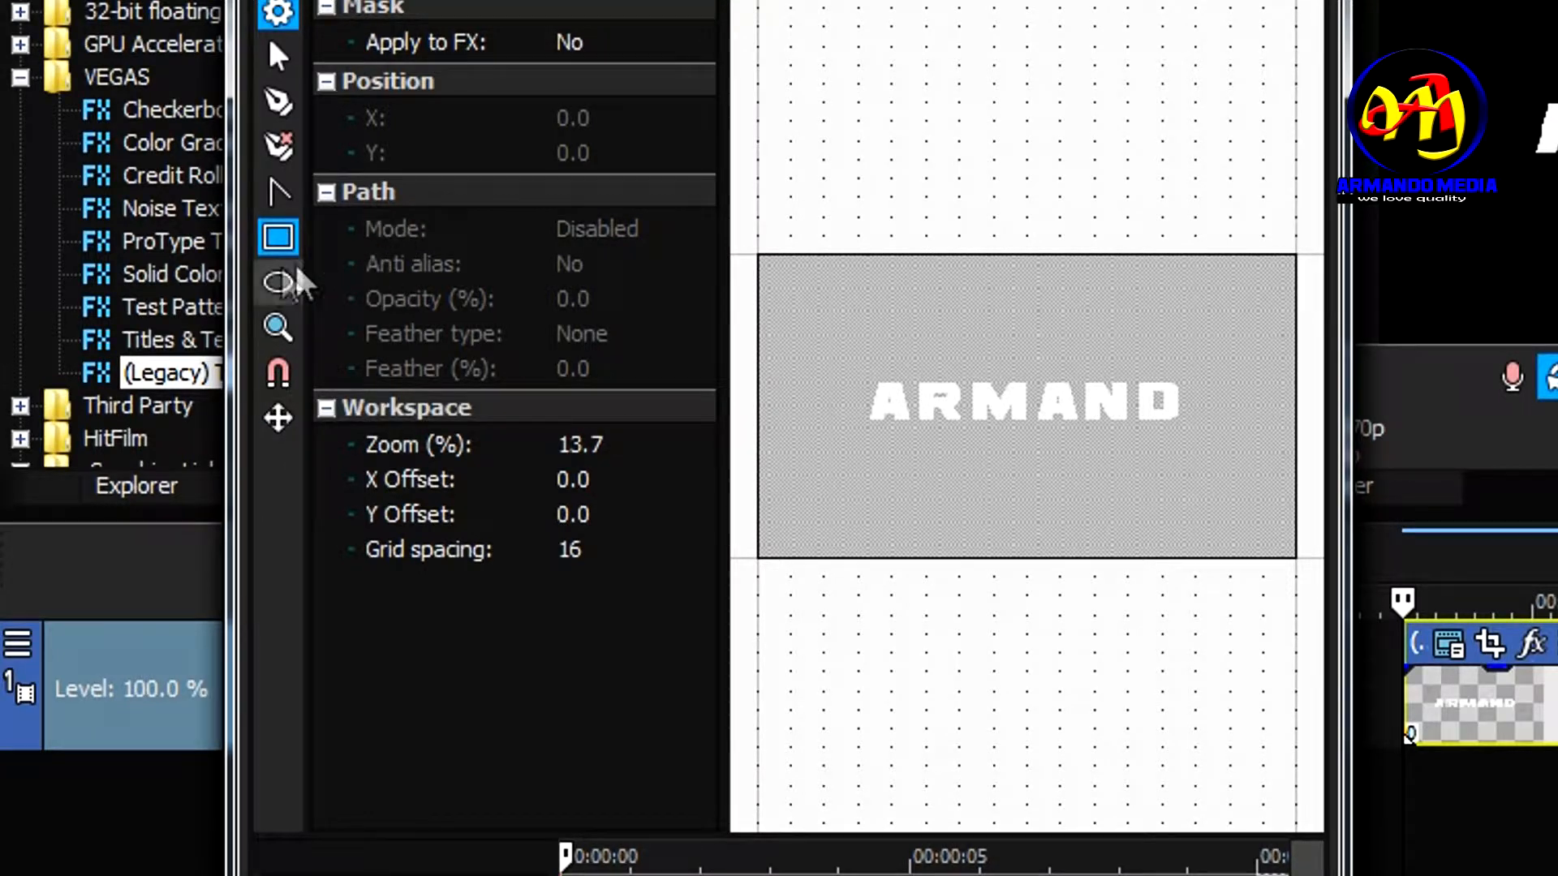
click(268, 113)
click(858, 358)
click(852, 445)
click(910, 441)
click(909, 342)
click(857, 358)
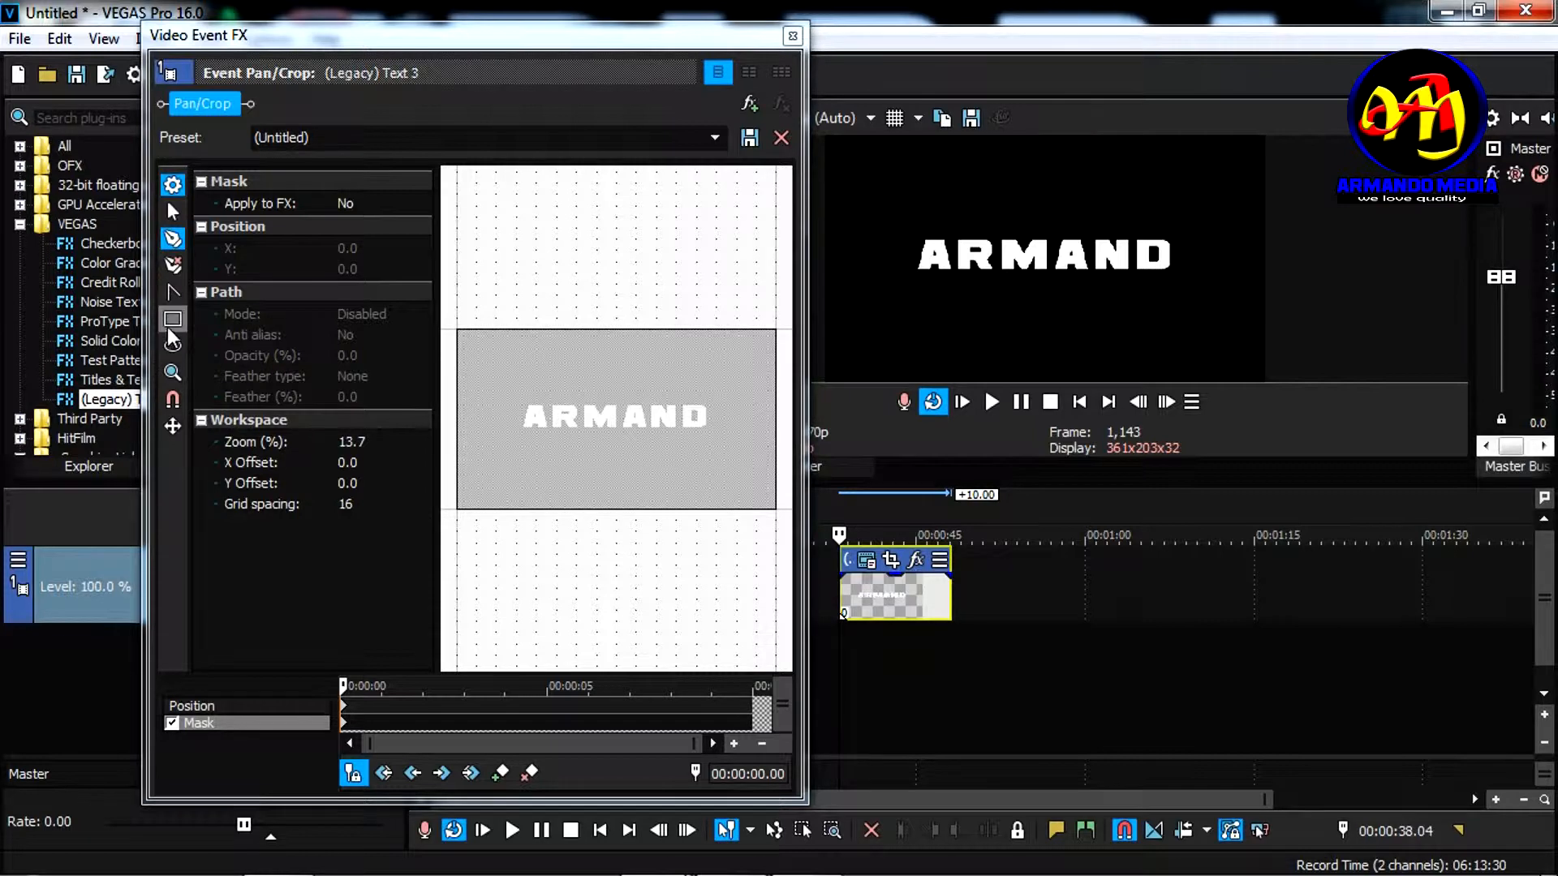
Draw a rectangular mask around the letter M and close the event's pan/crop settings
click(171, 320)
drag(581, 394, 622, 440)
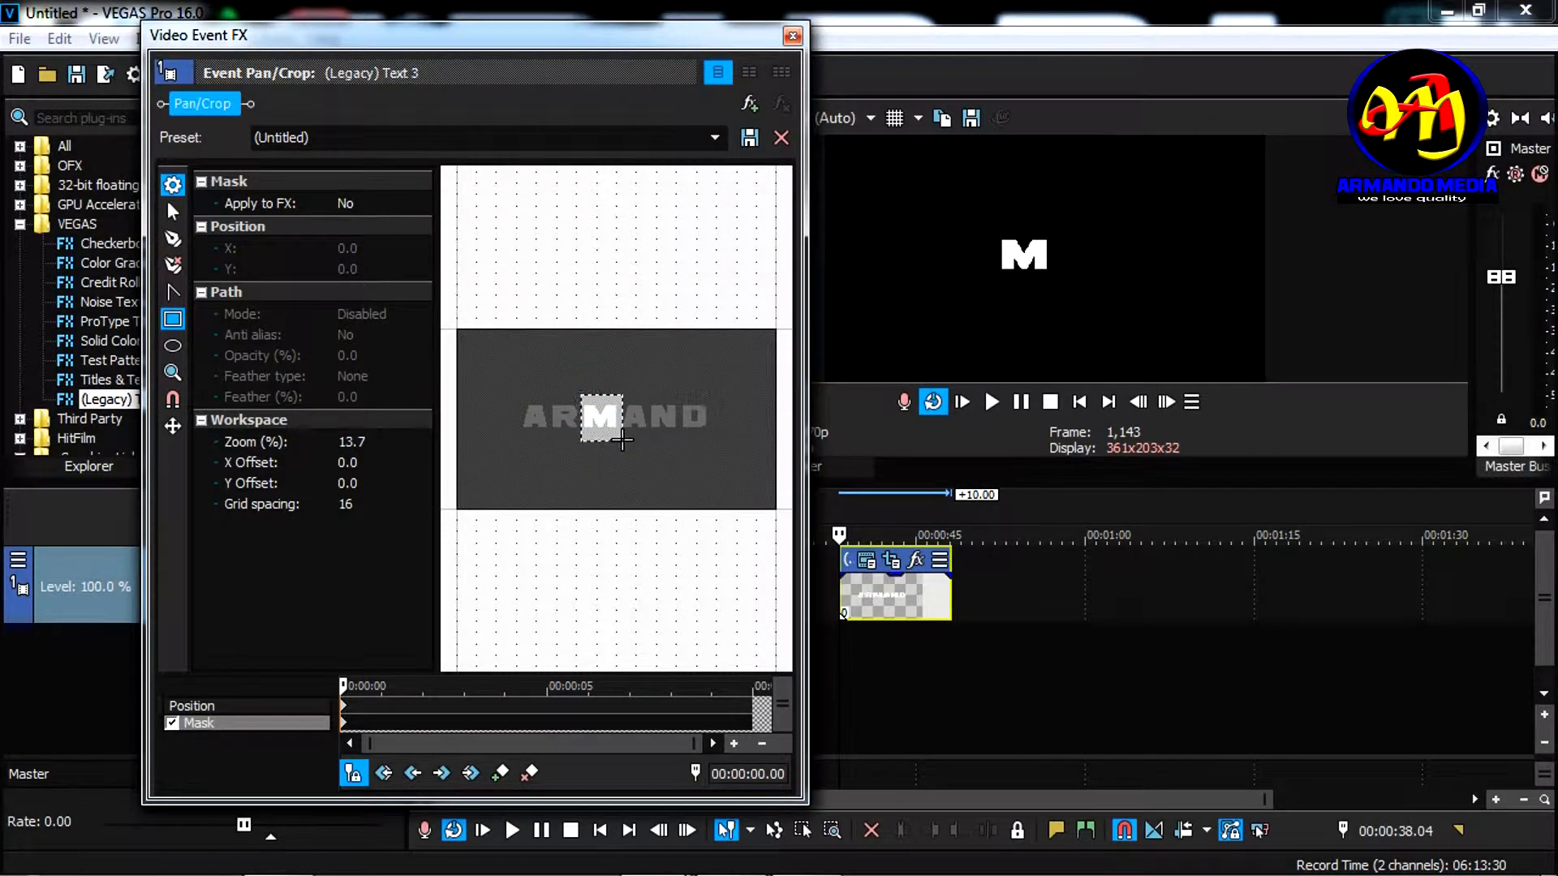
click(792, 36)
Insert four empty video tracks above the ARMAND text track
right_click(773, 589)
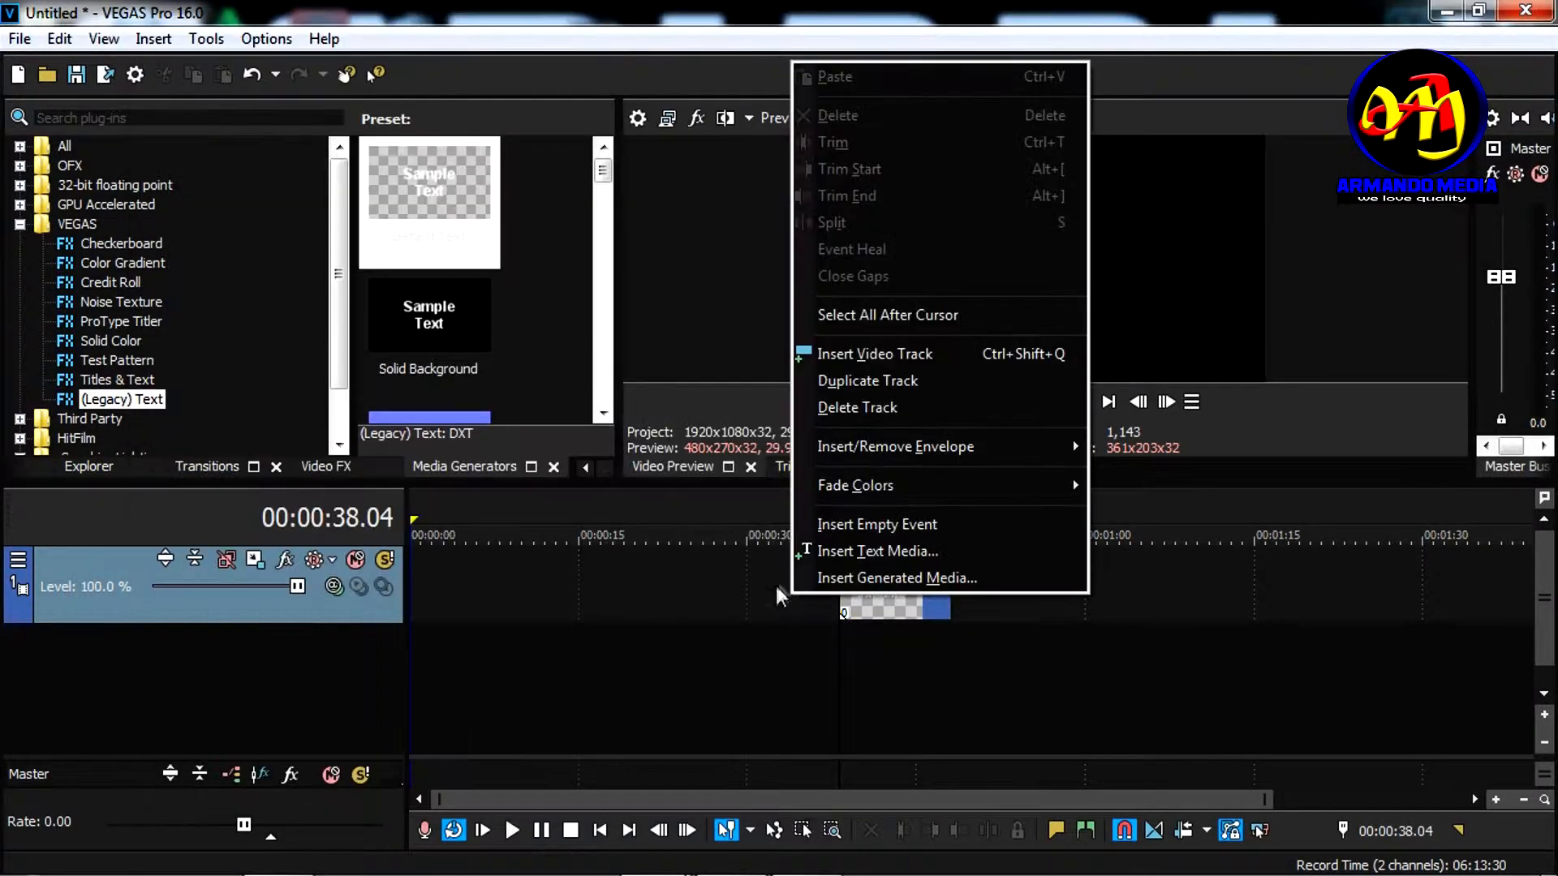
click(846, 352)
right_click(723, 600)
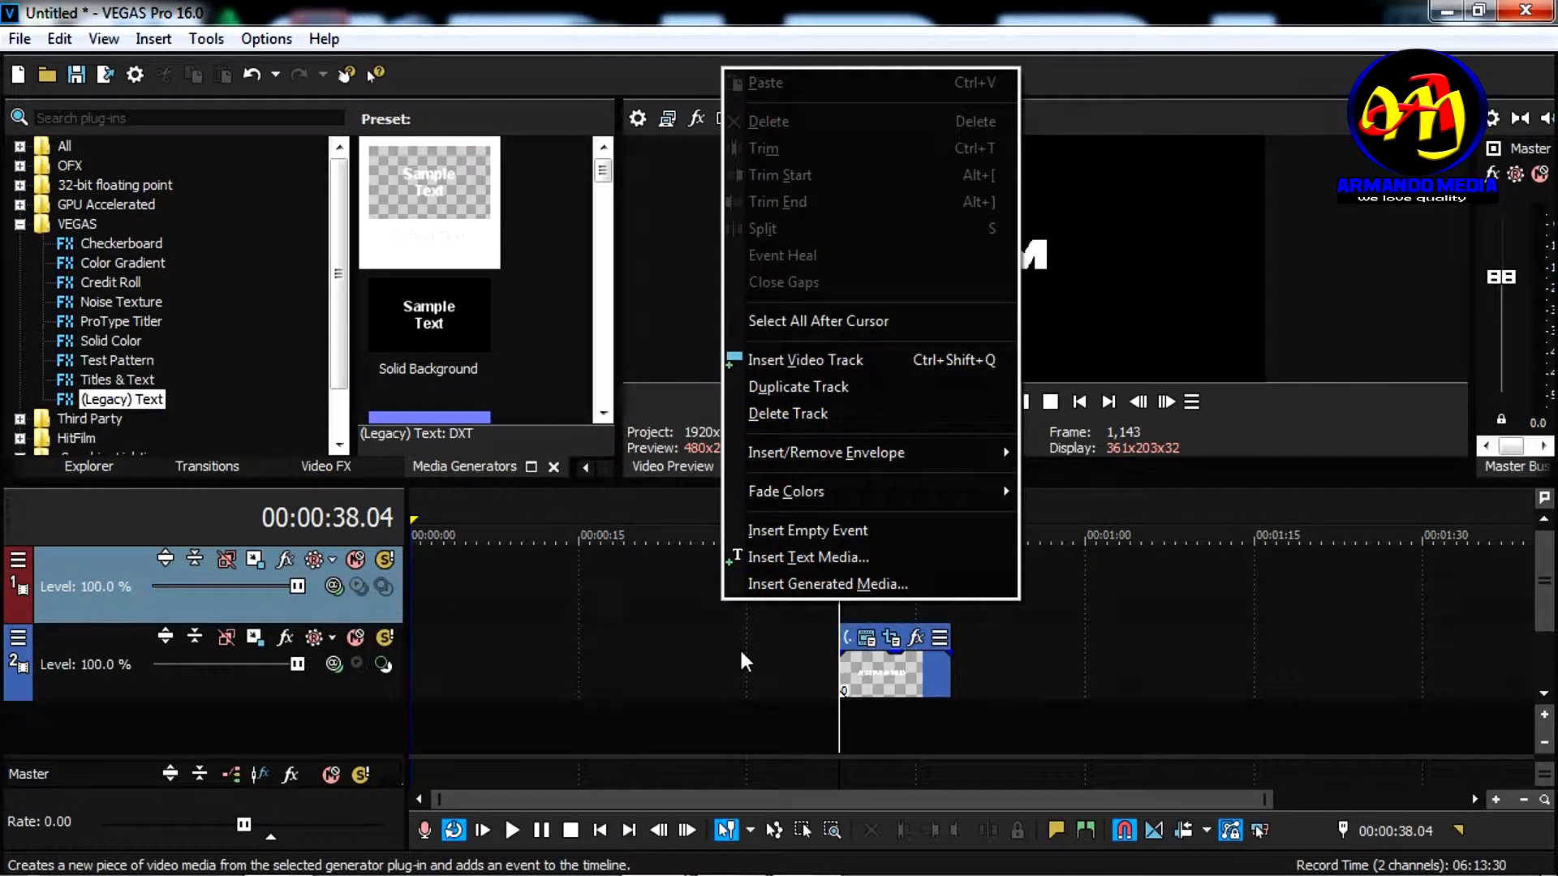
click(782, 654)
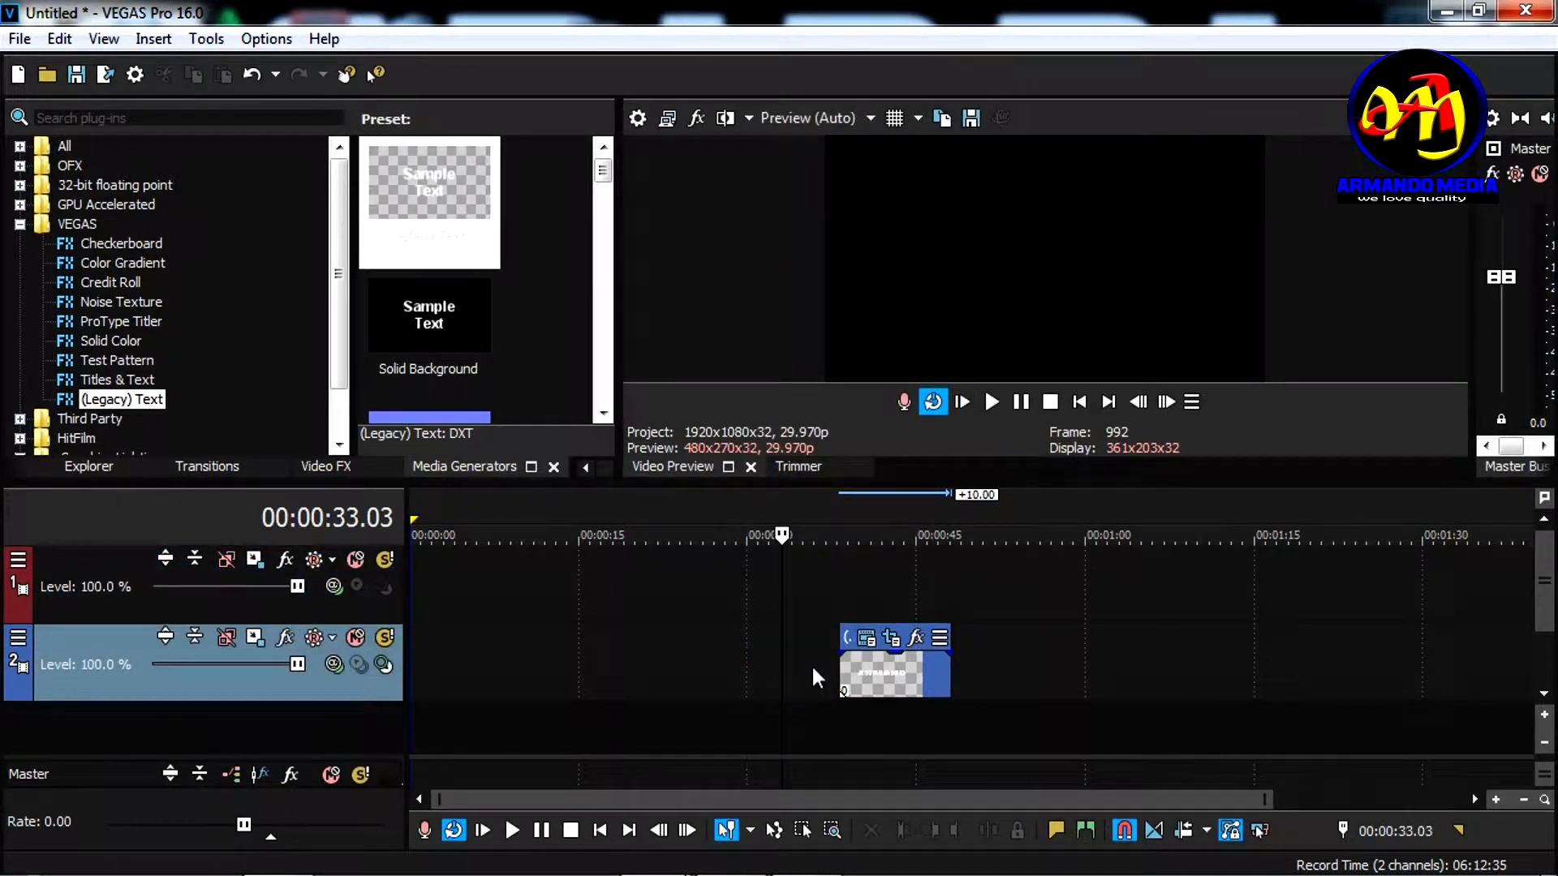
right_click(806, 598)
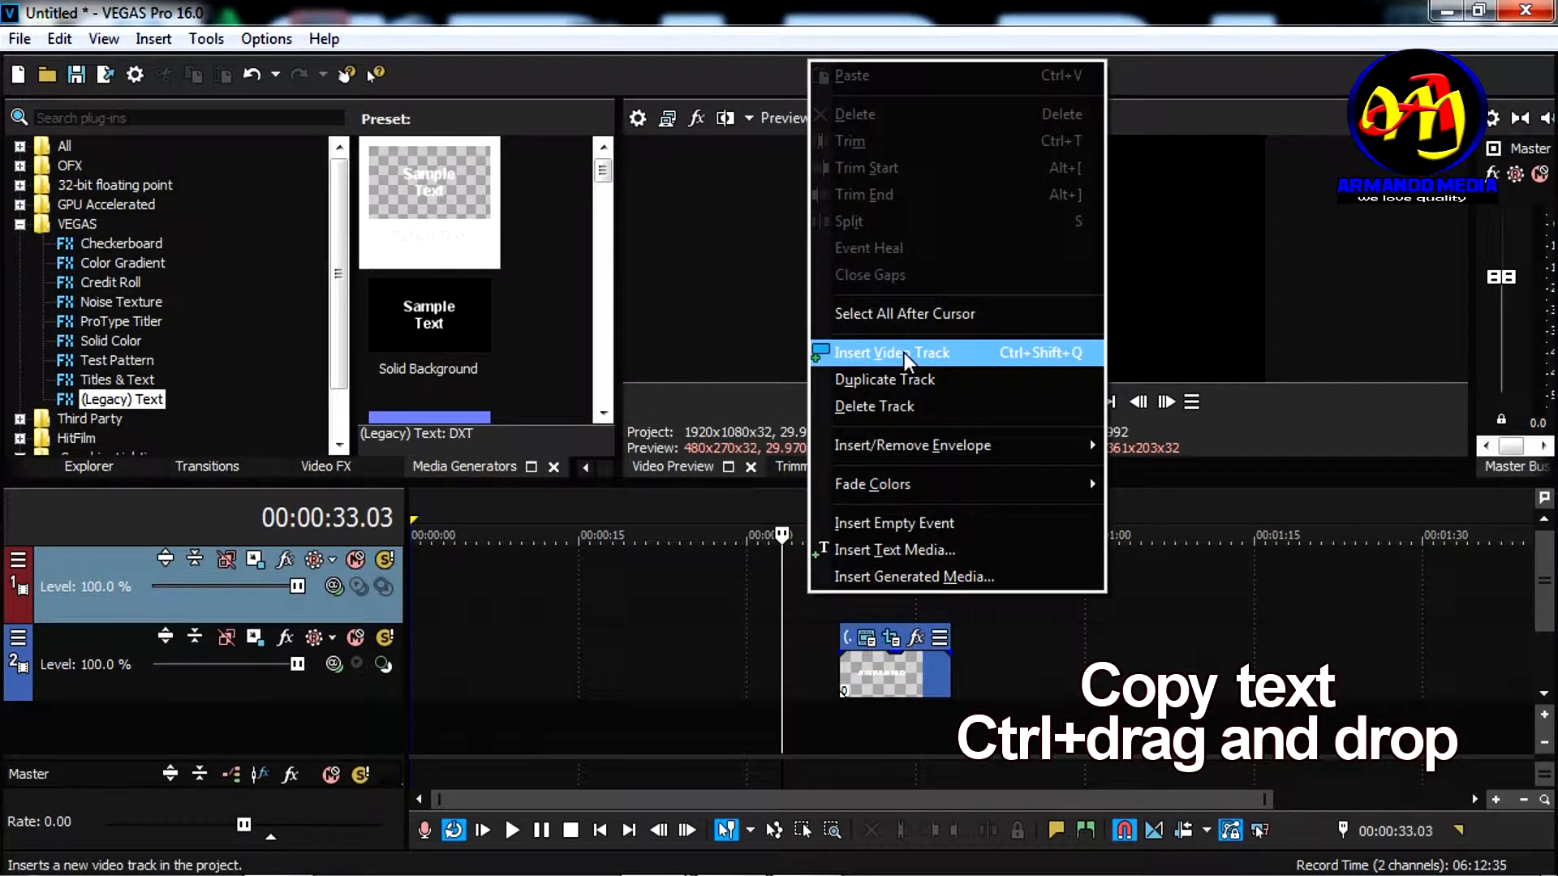
click(904, 355)
right_click(829, 569)
Copy the masked text event onto the two tracks directly above it, creating new copies of the source media
drag(876, 677, 874, 593)
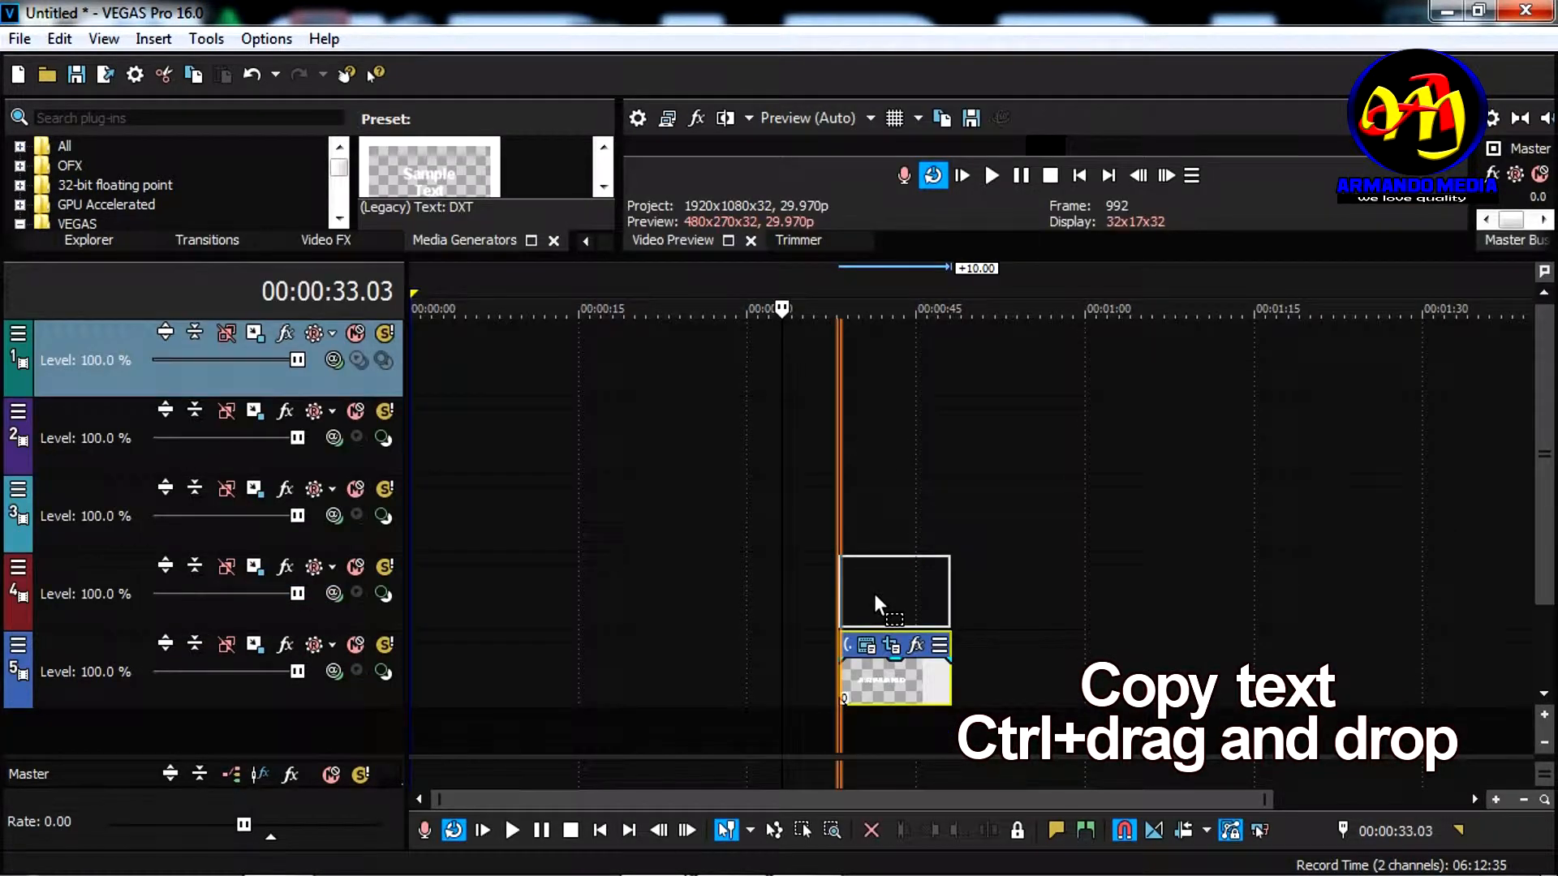
click(930, 406)
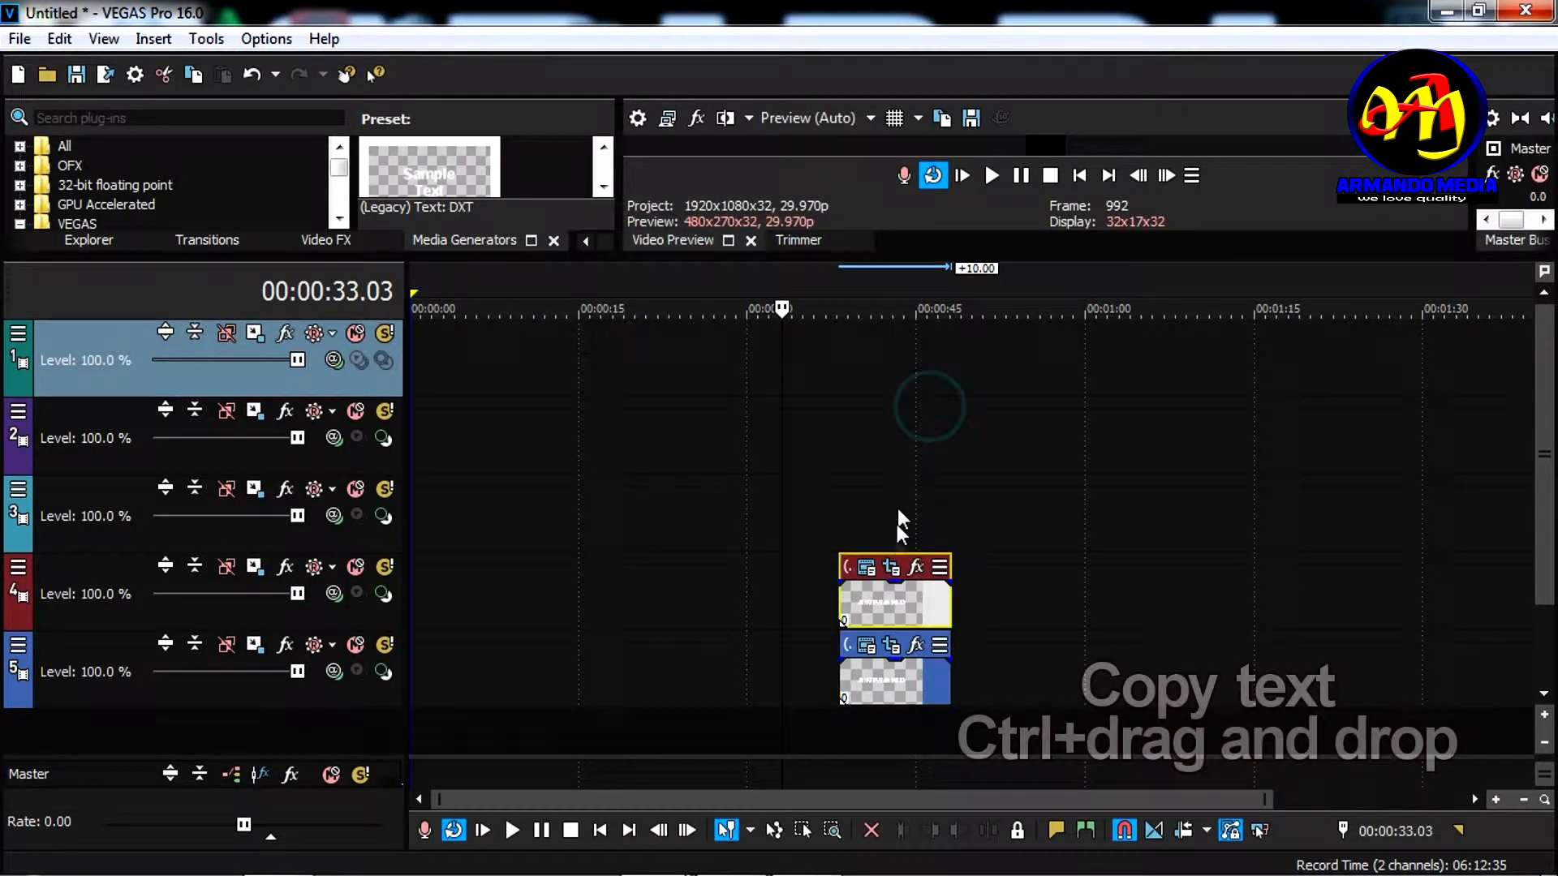
drag(864, 590, 868, 509)
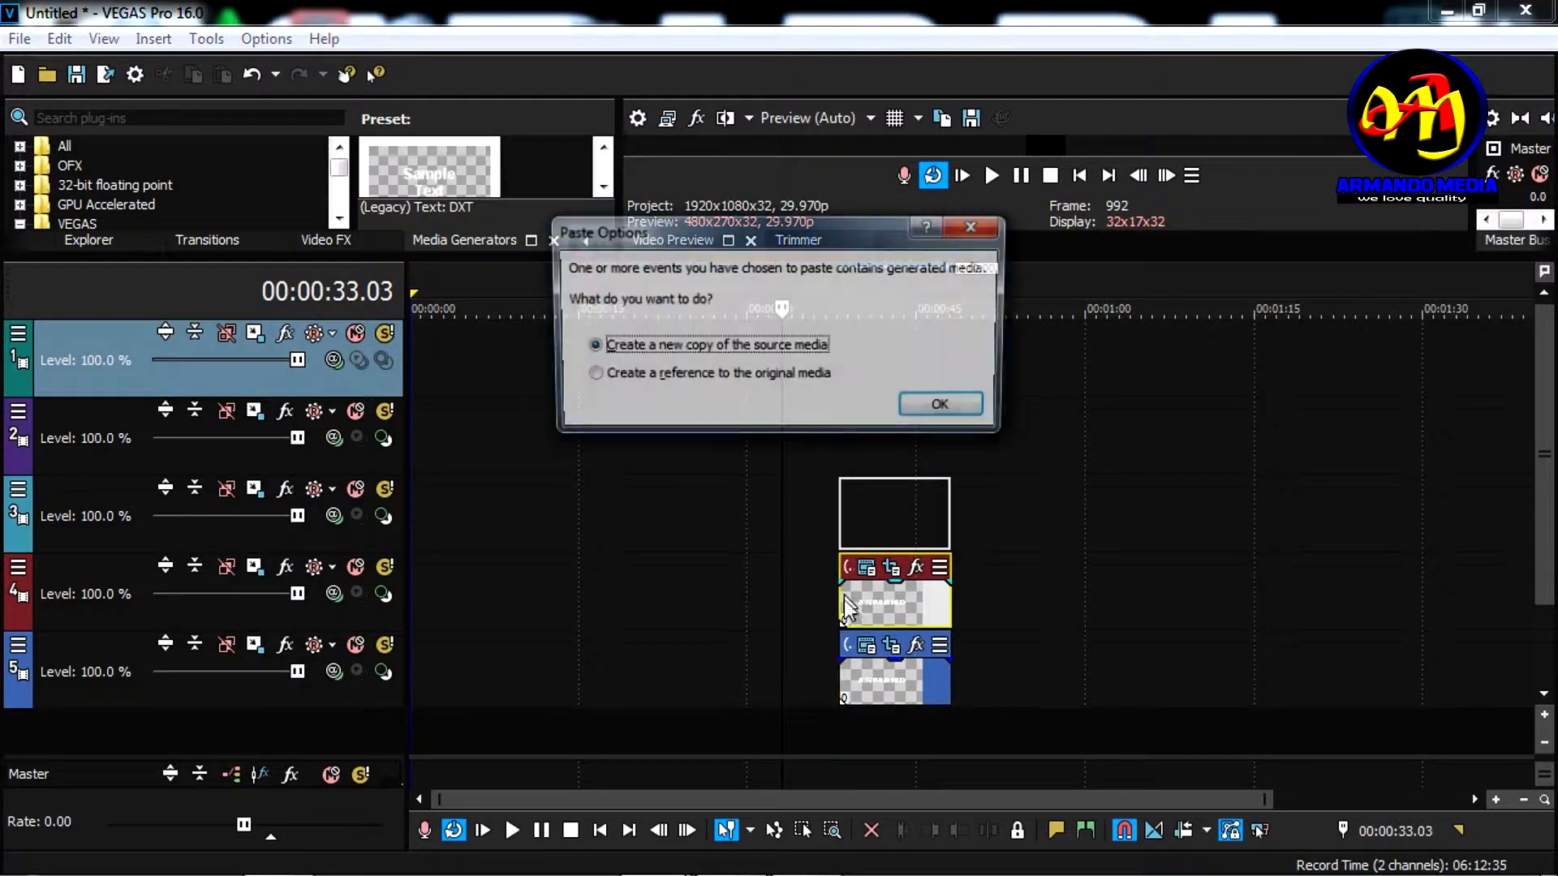
click(948, 411)
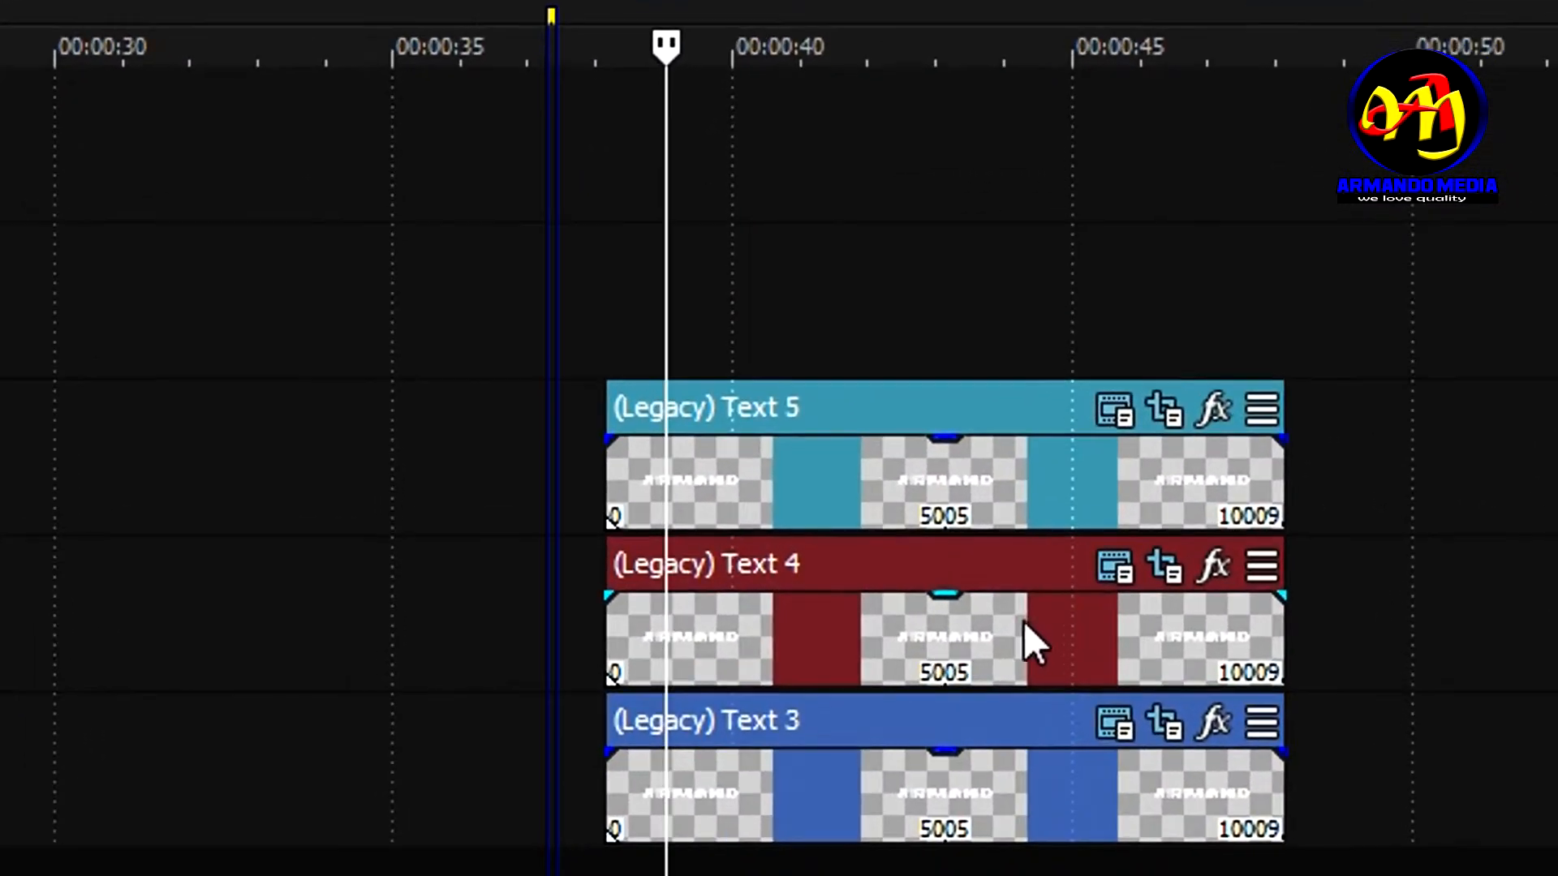
Open the pan/crop settings of the (Legacy) Text 4 event and return to the start of its mask timeline
click(1165, 569)
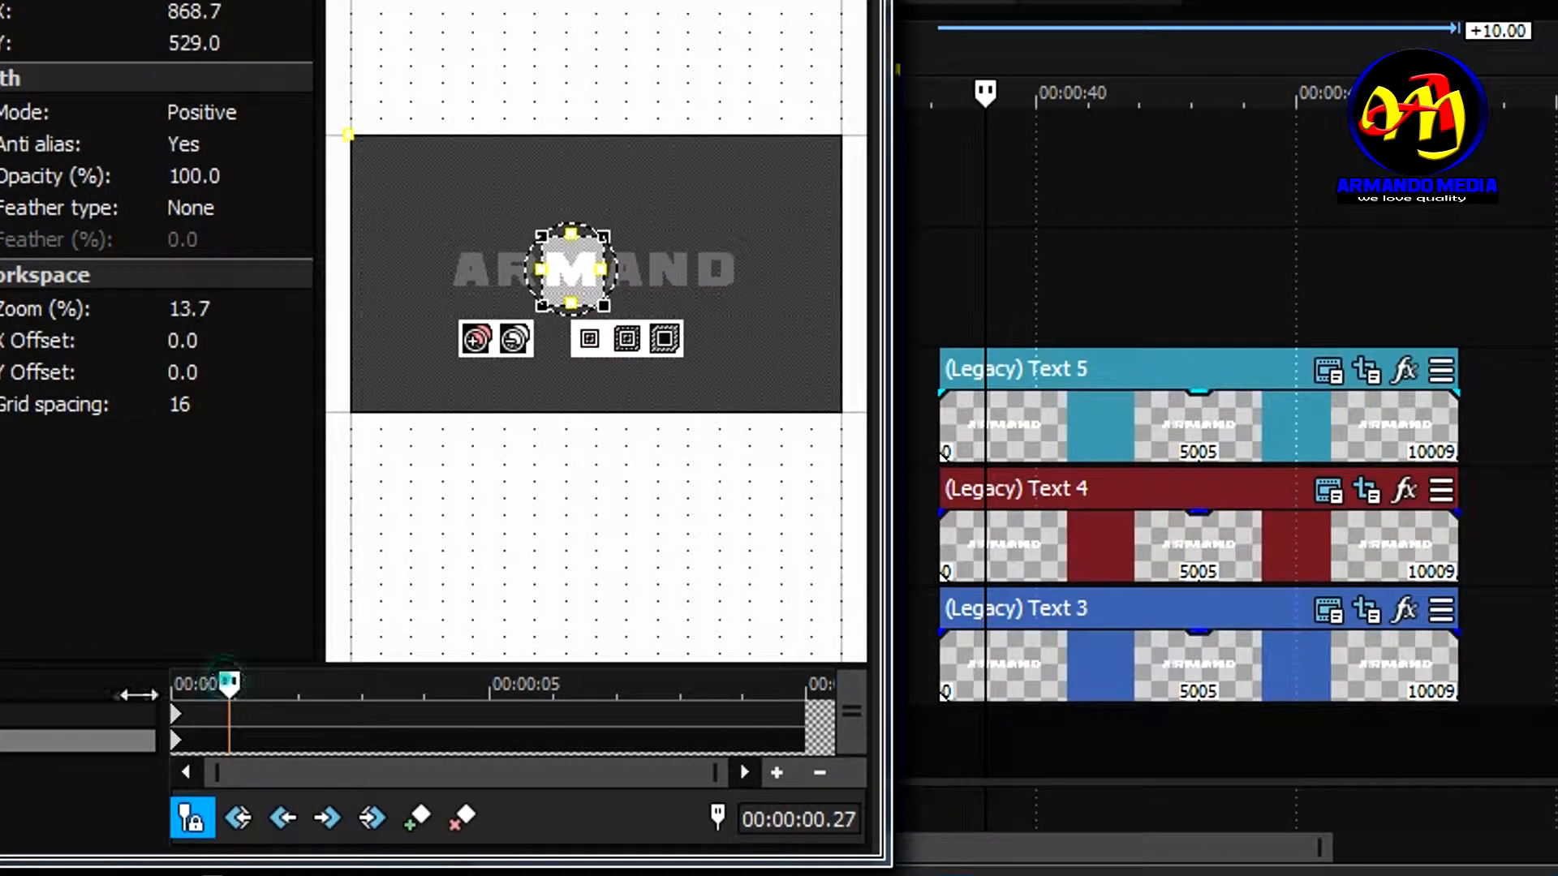
key(Home)
Try adding a mask keyframe at 00:00:01.11 and return to the start of the event
click(1368, 613)
drag(177, 686, 257, 684)
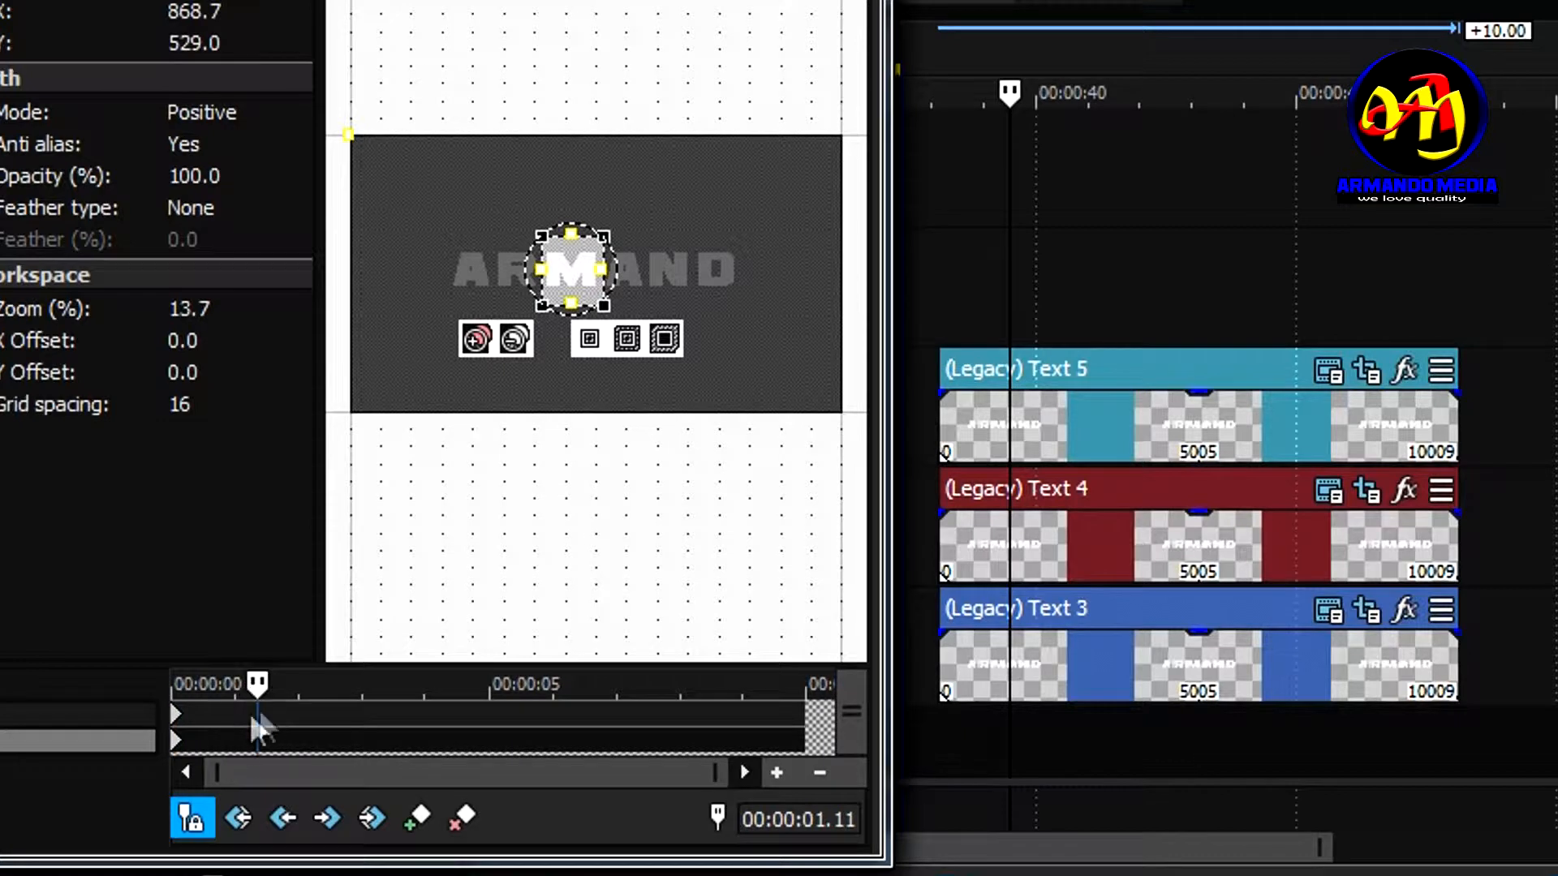
click(419, 817)
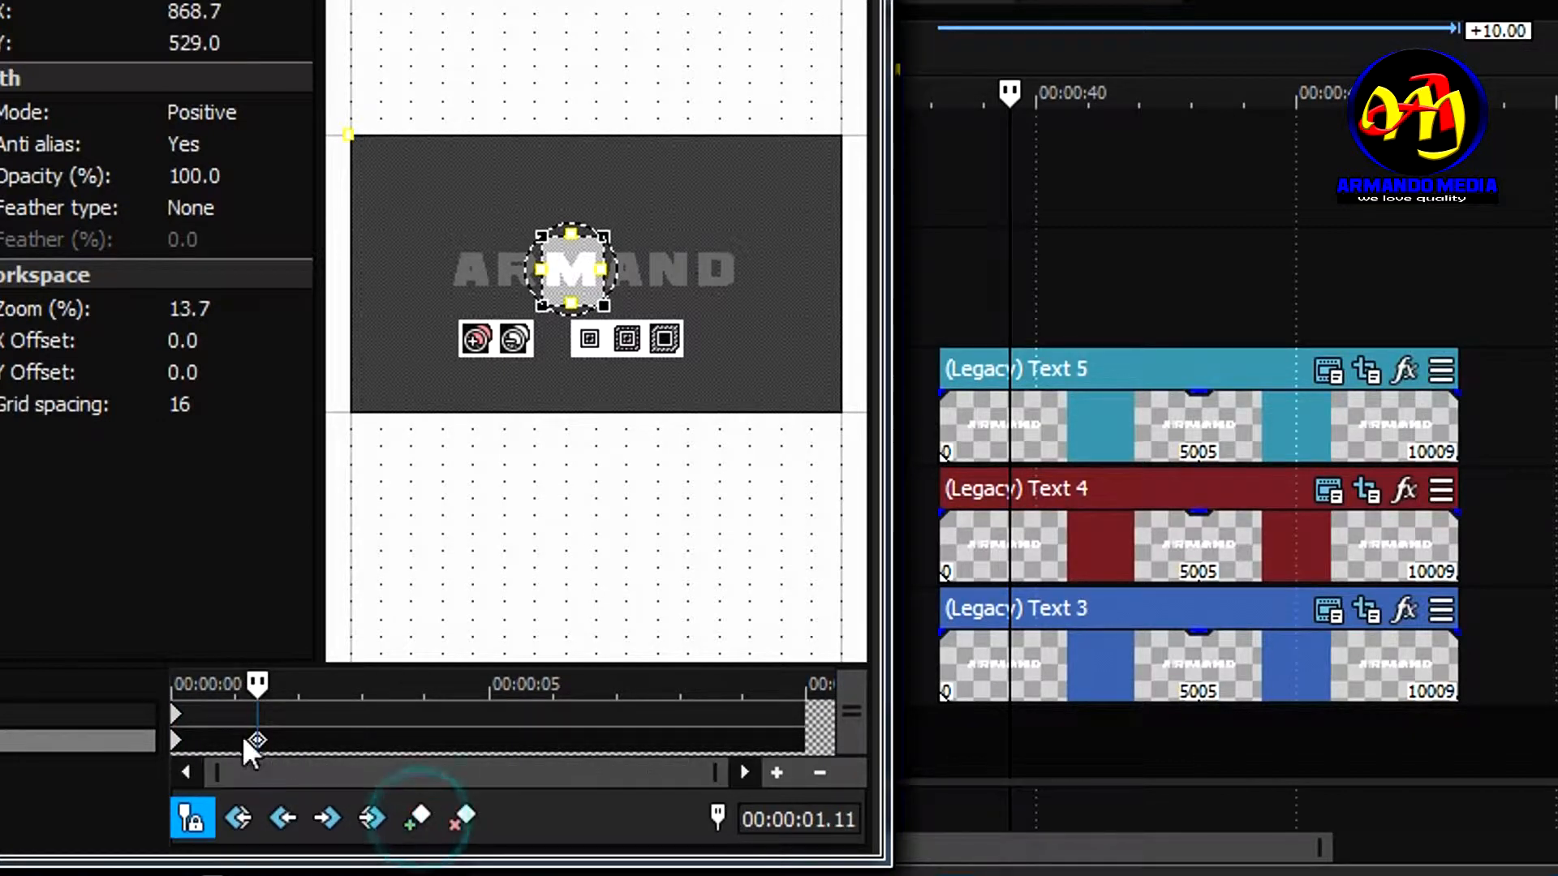
drag(261, 686, 123, 706)
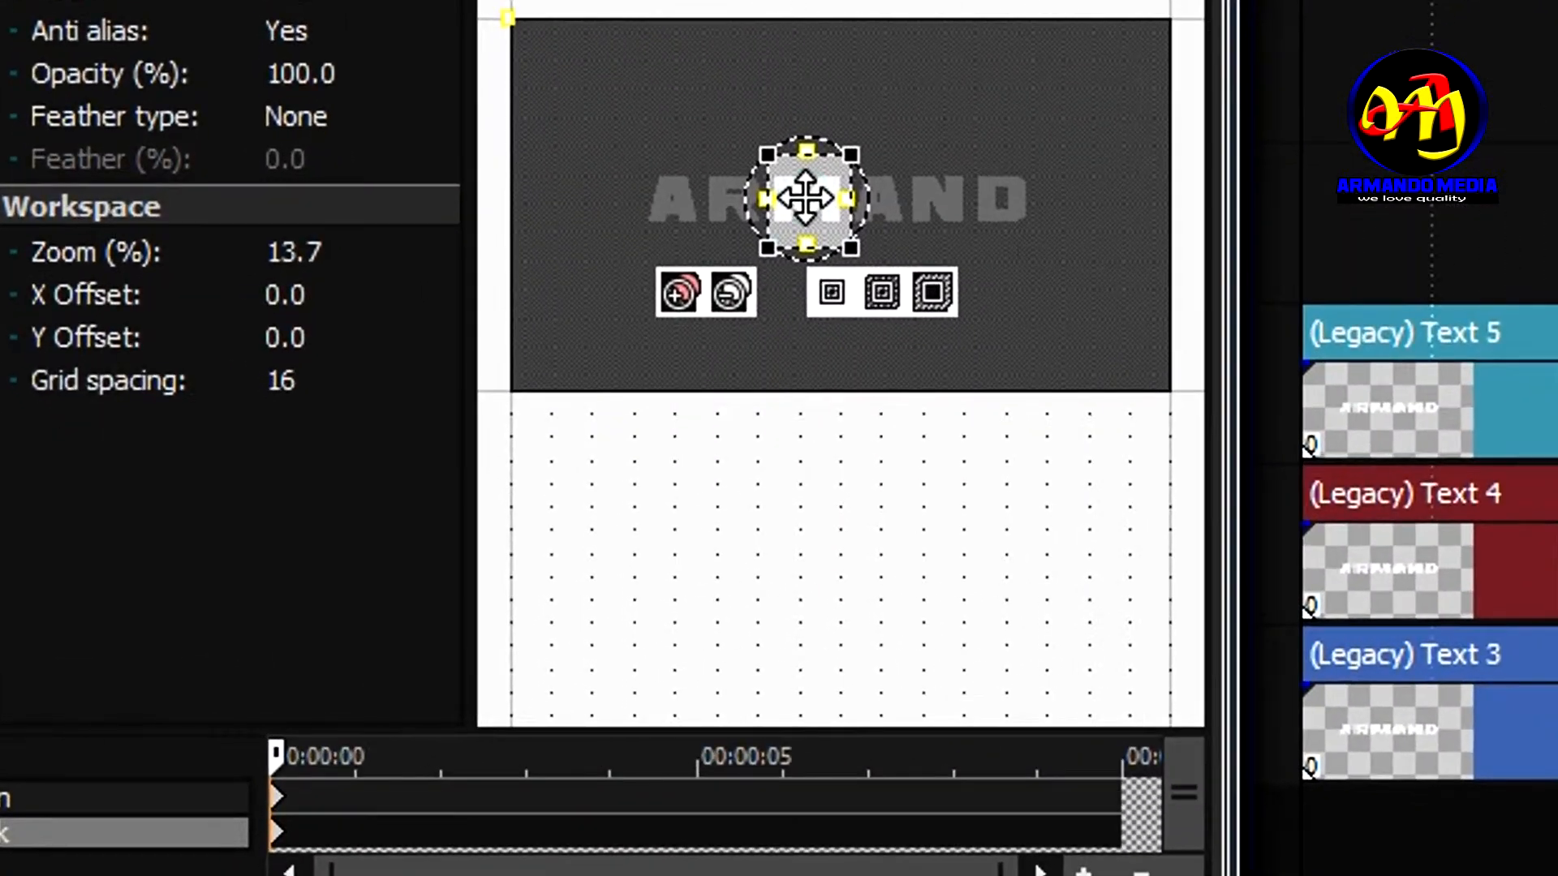
Move the (Legacy) Text 4 mask from the M to the letter D and tighten its right edge
drag(688, 277, 848, 278)
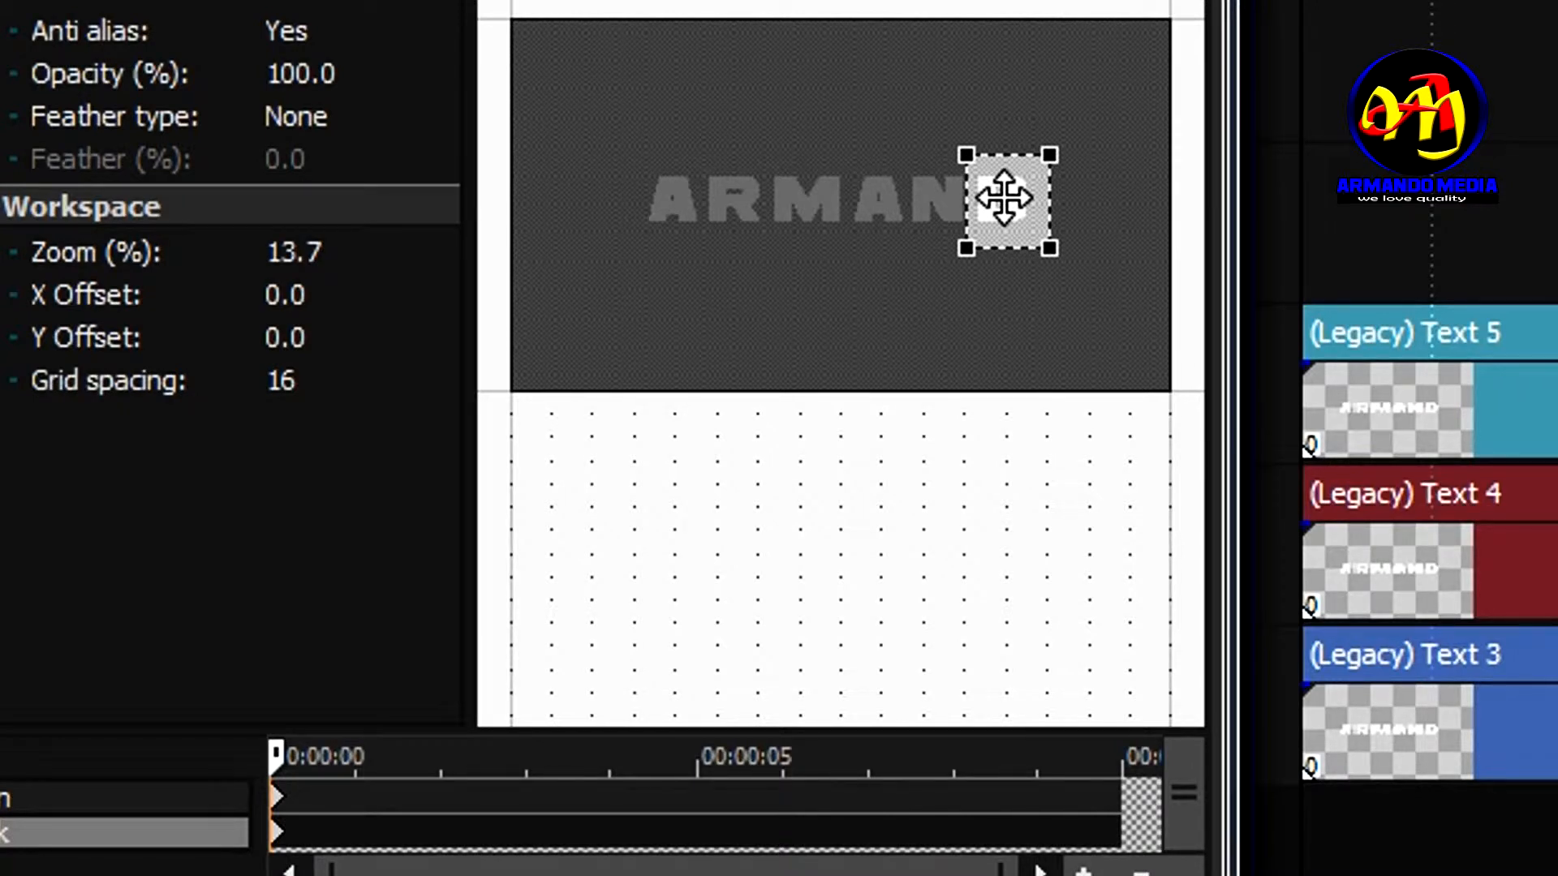
click(1004, 198)
click(1035, 196)
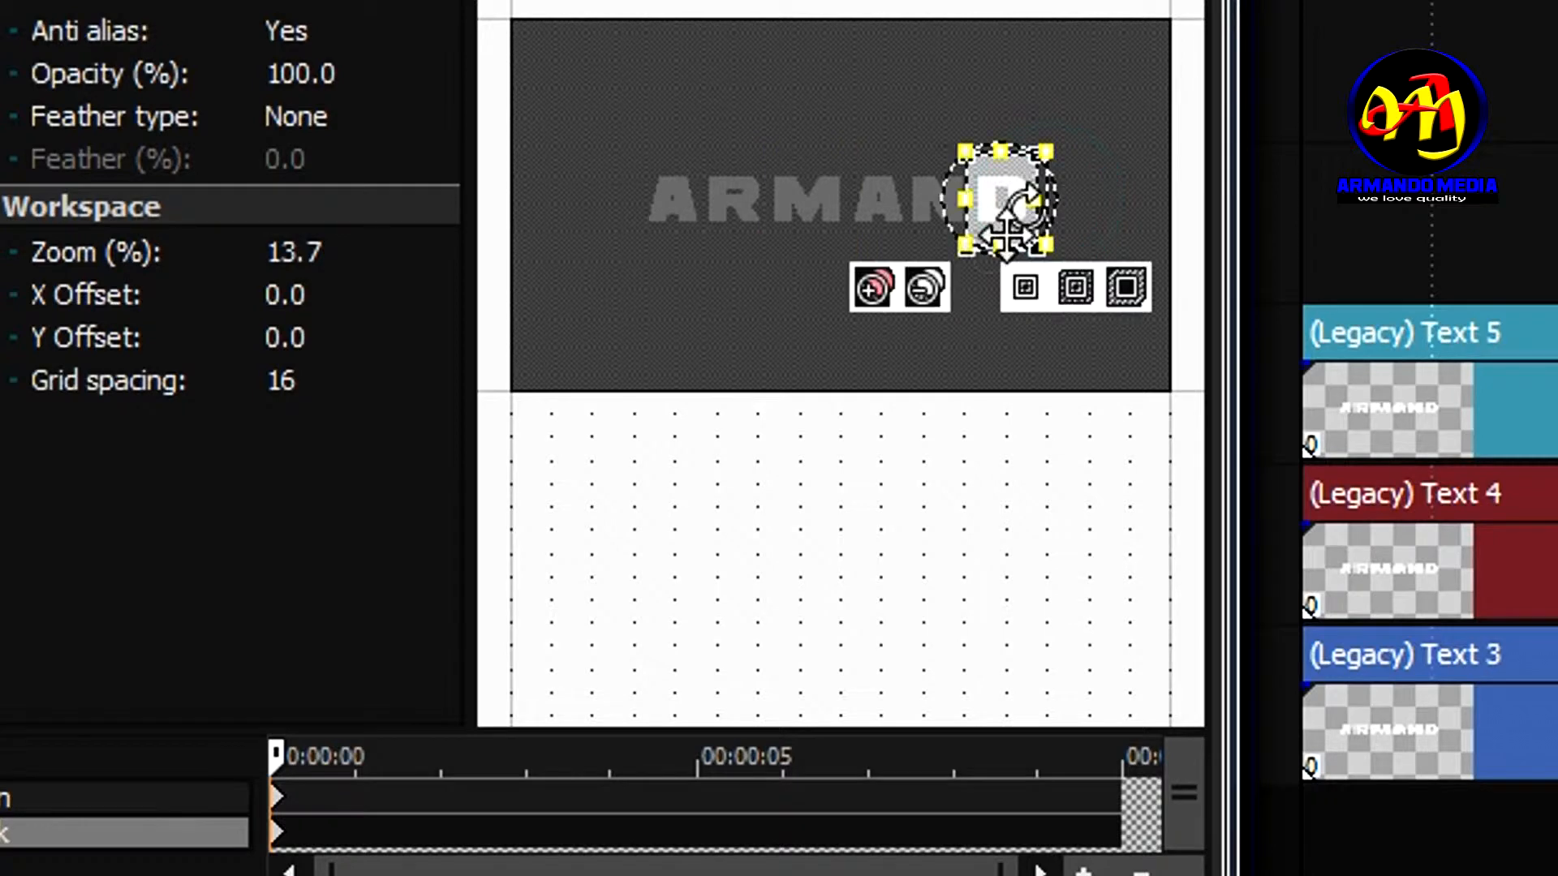
scroll(1026, 198, up, 5)
click(1049, 193)
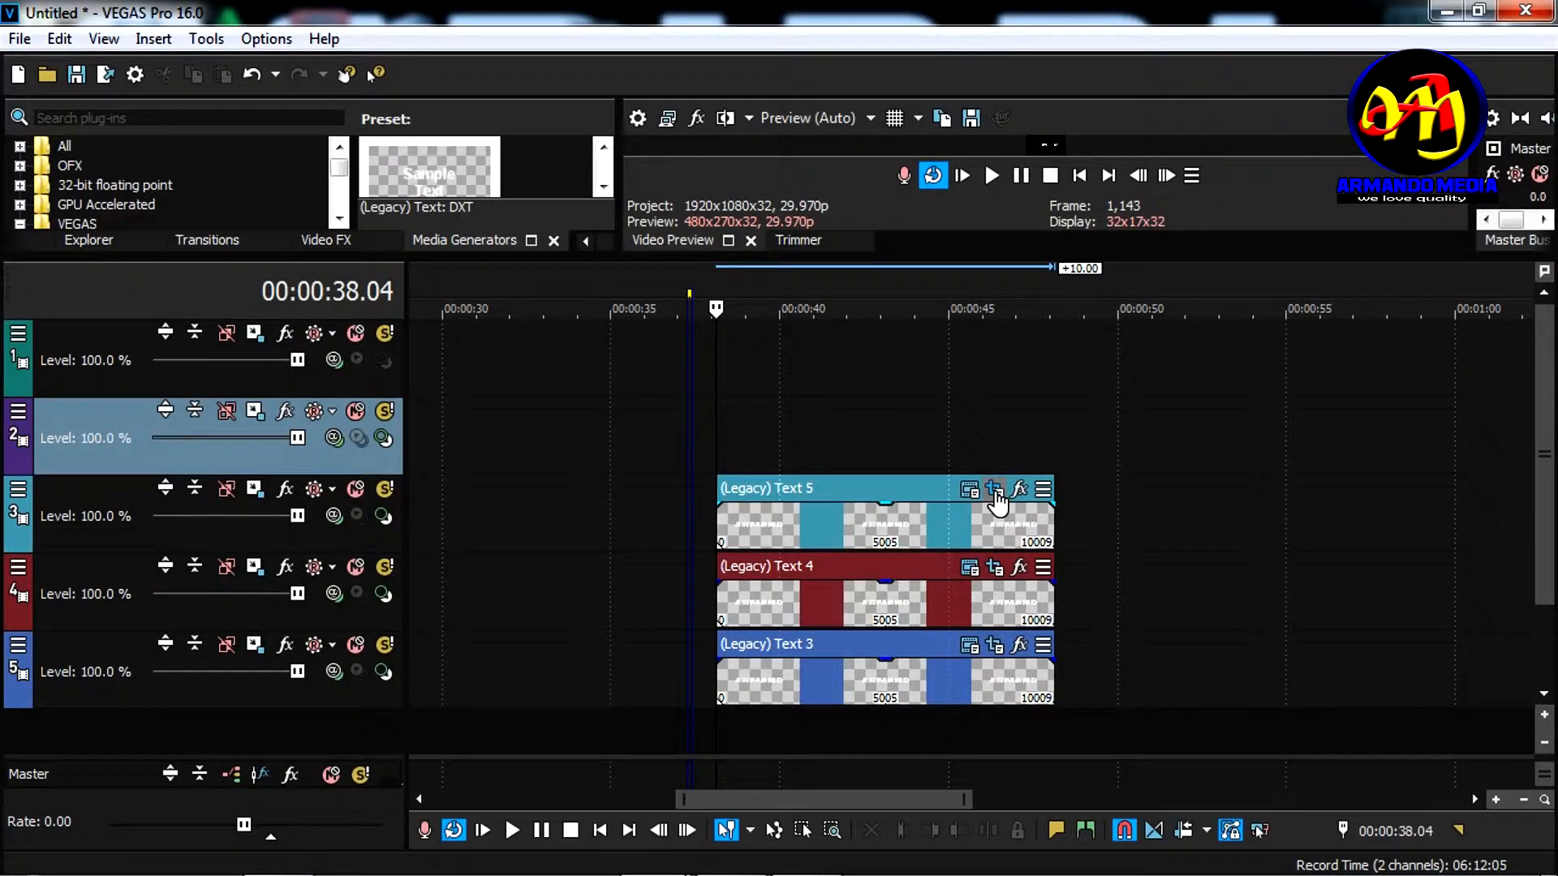
Move the (Legacy) Text 5 mask onto the first letter A, at about X 467, Y 536, and fit its edges to the letter
click(997, 491)
drag(481, 426, 409, 427)
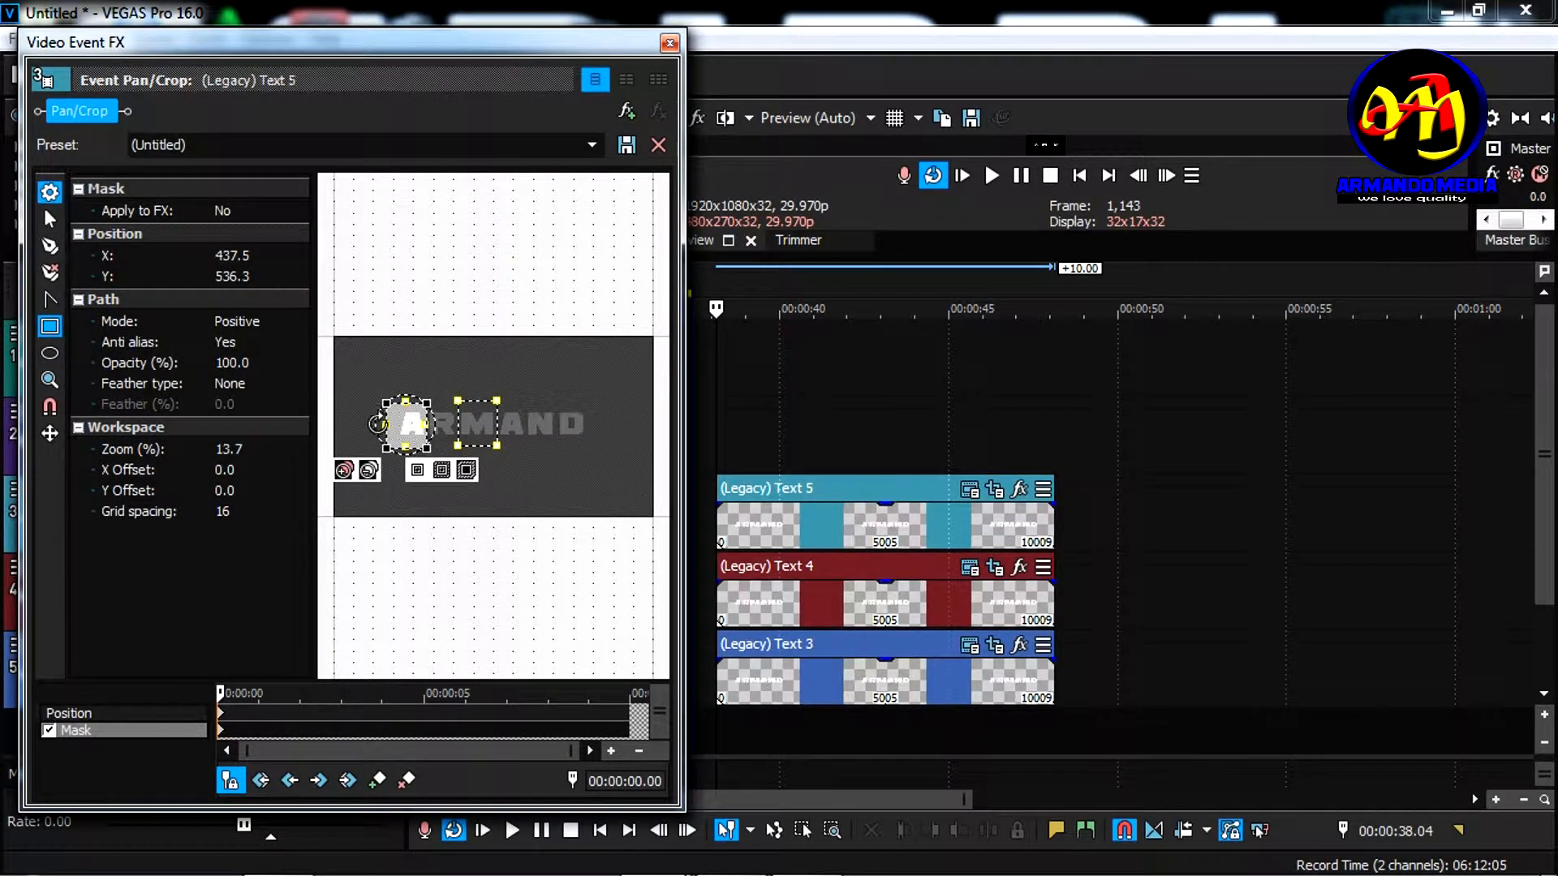
drag(381, 422, 391, 424)
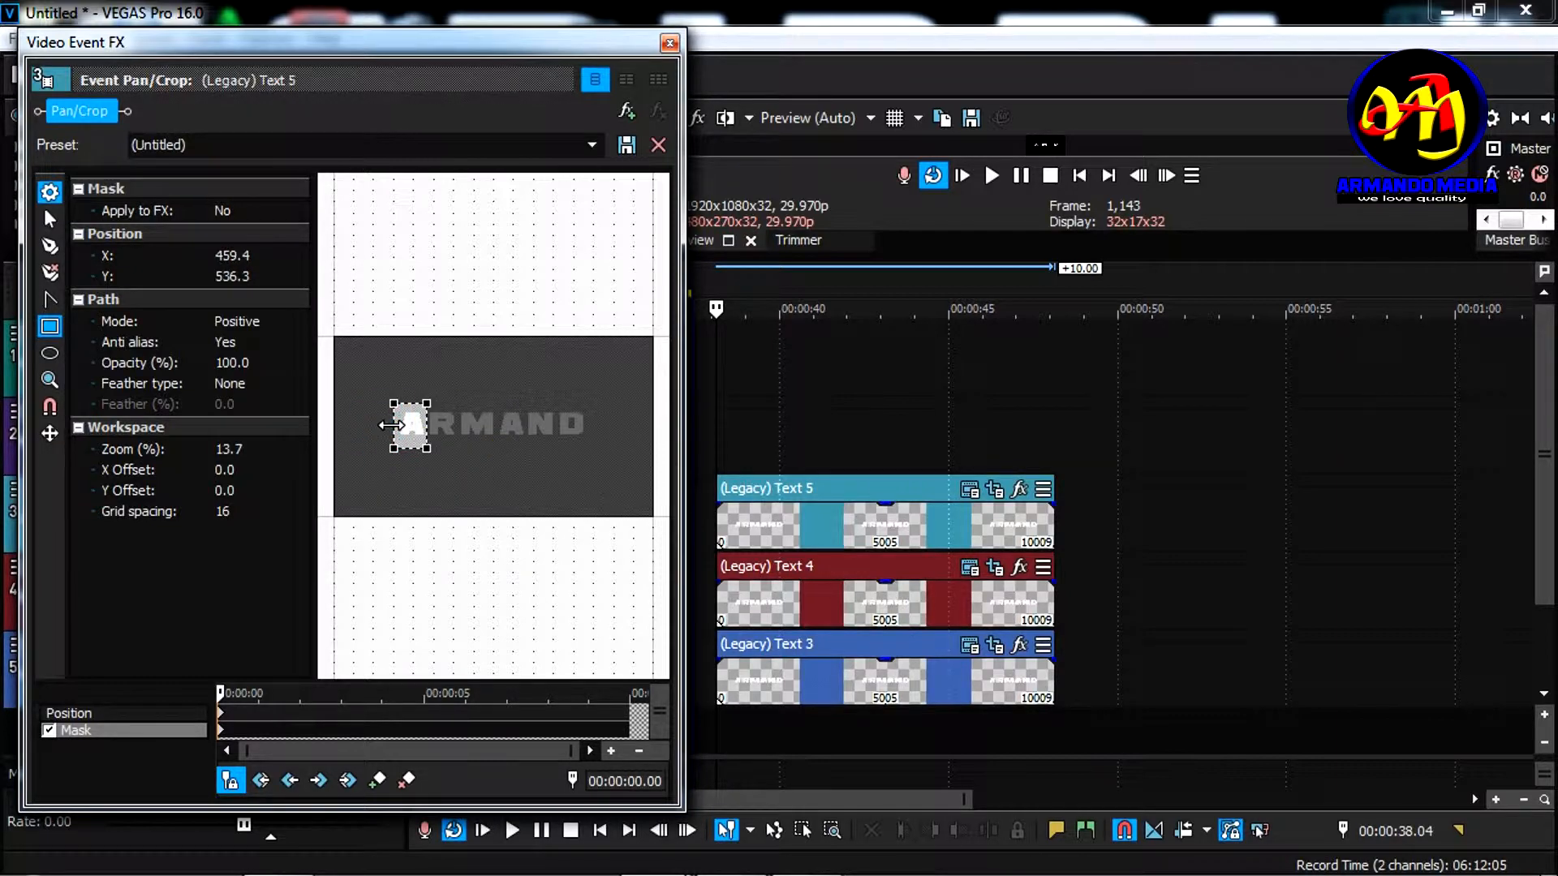
click(430, 461)
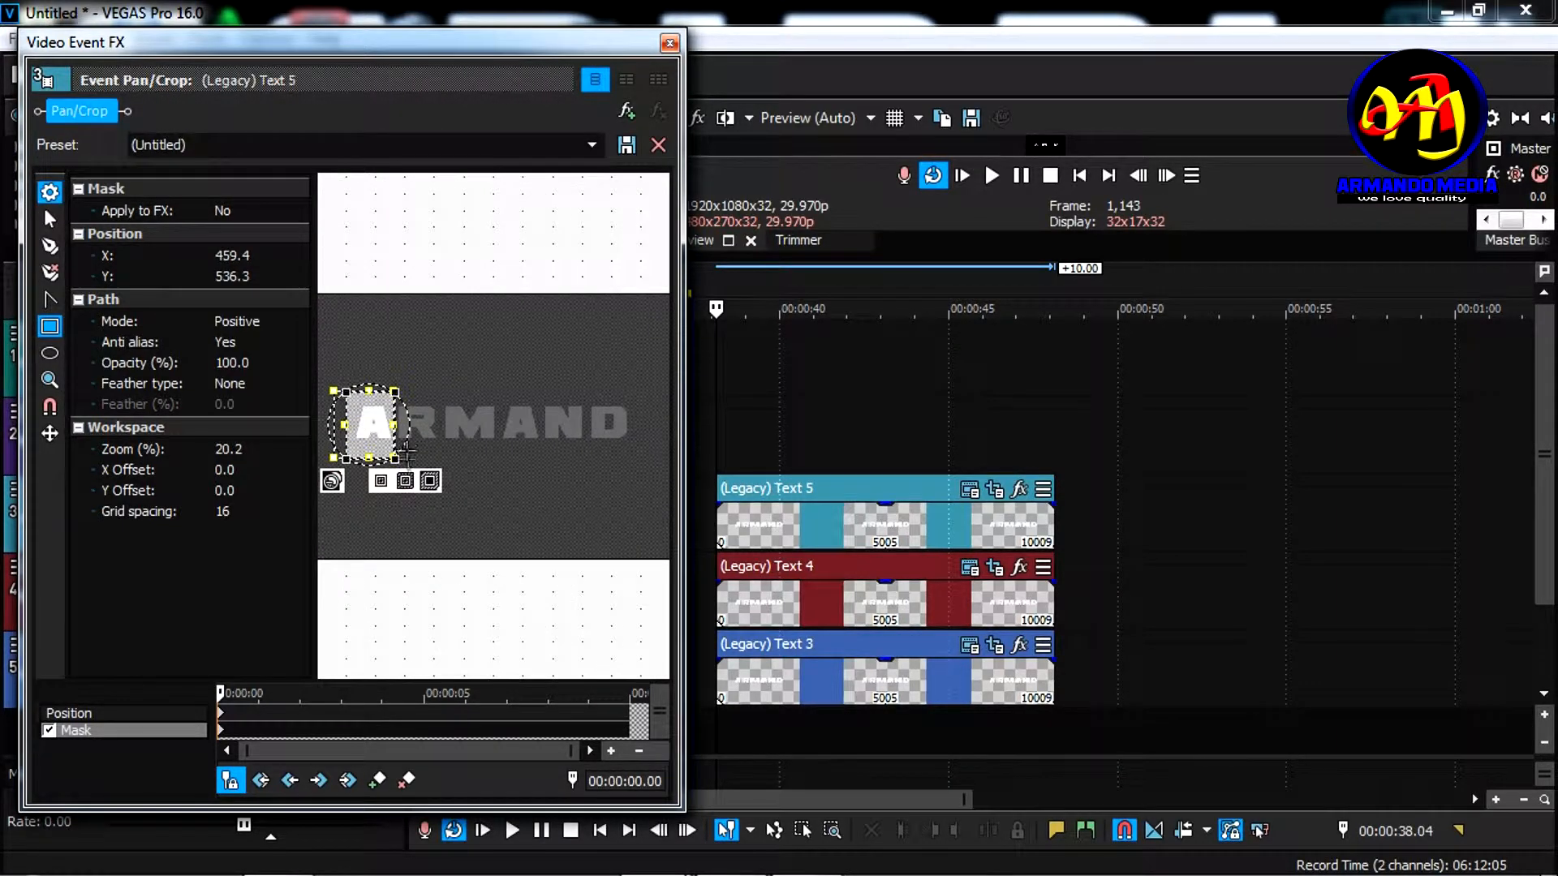
drag(392, 426, 384, 426)
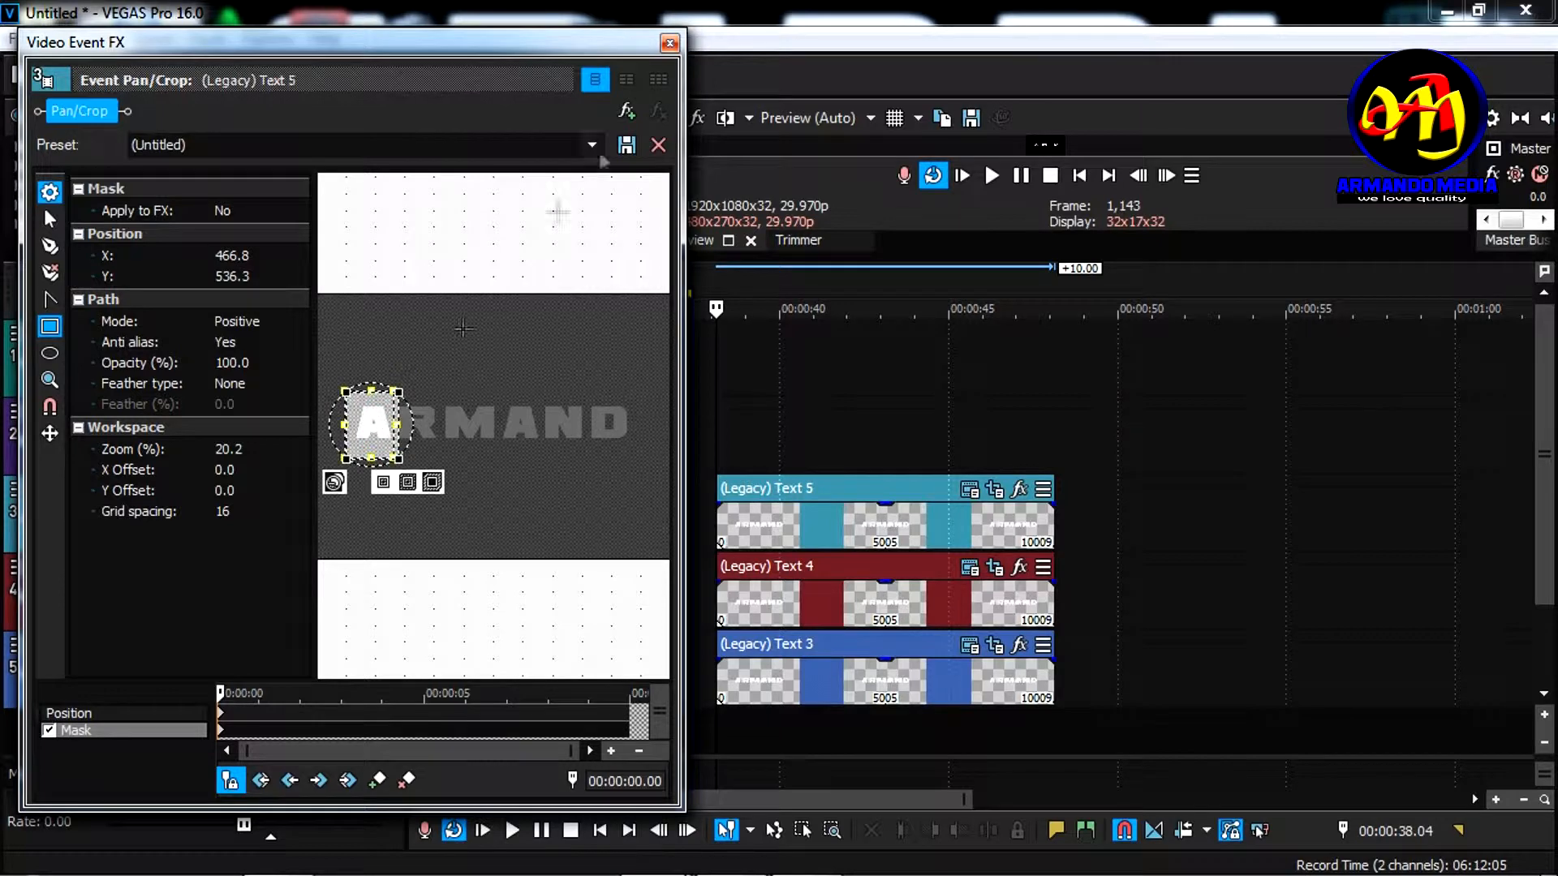
click(669, 43)
Paste the text event on track 2 as a new media copy and fit its mask around the second A, about X 1,074, Y 507
key(ctrl+v)
click(948, 408)
click(969, 412)
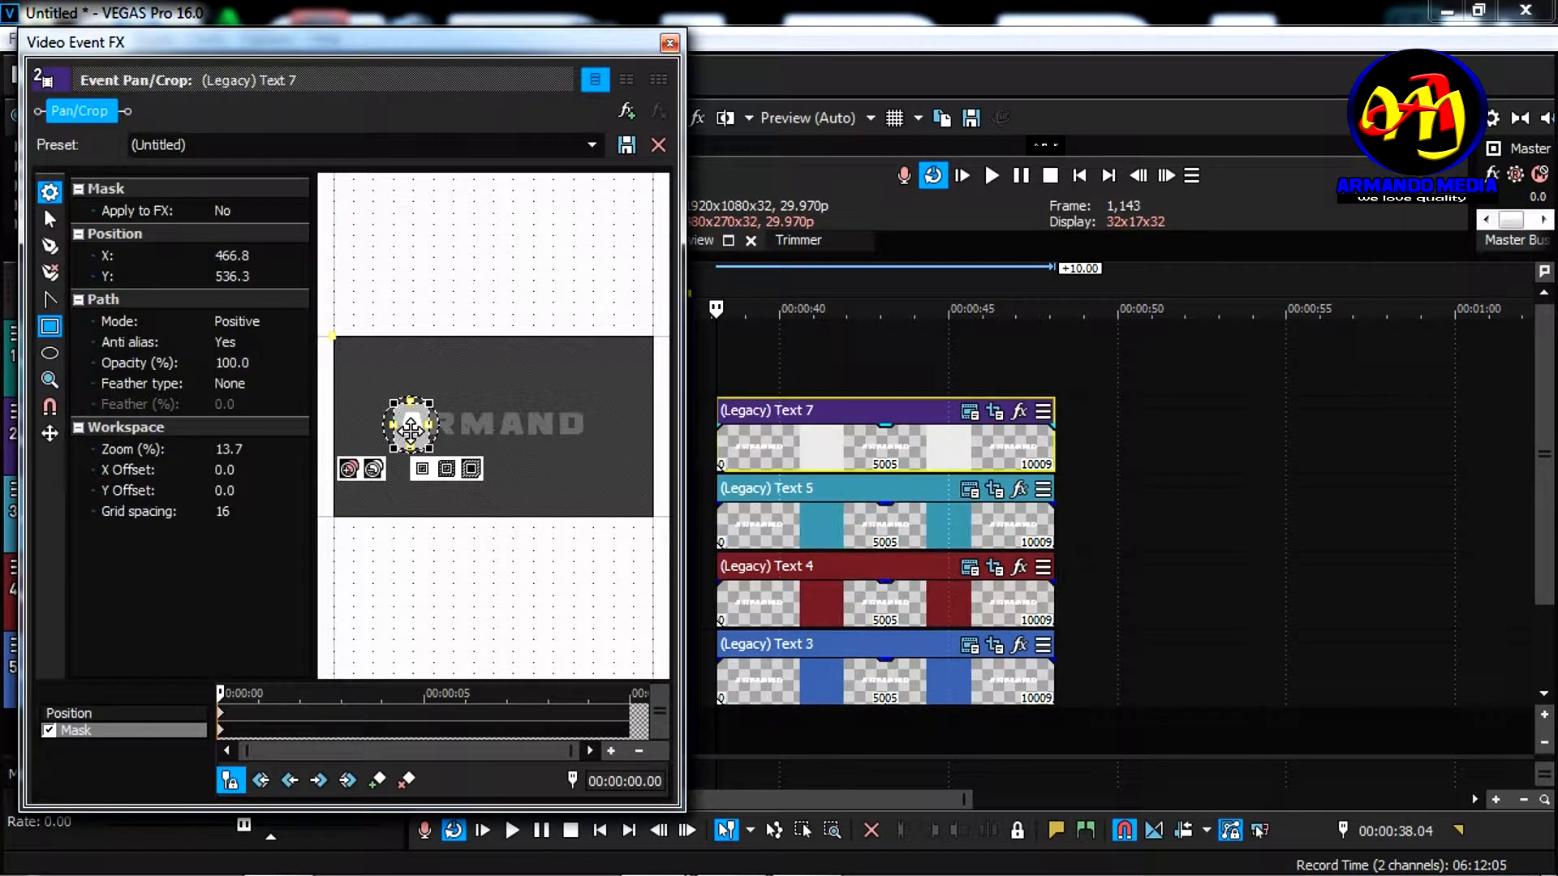
drag(515, 422, 497, 423)
scroll(494, 423, up, 3)
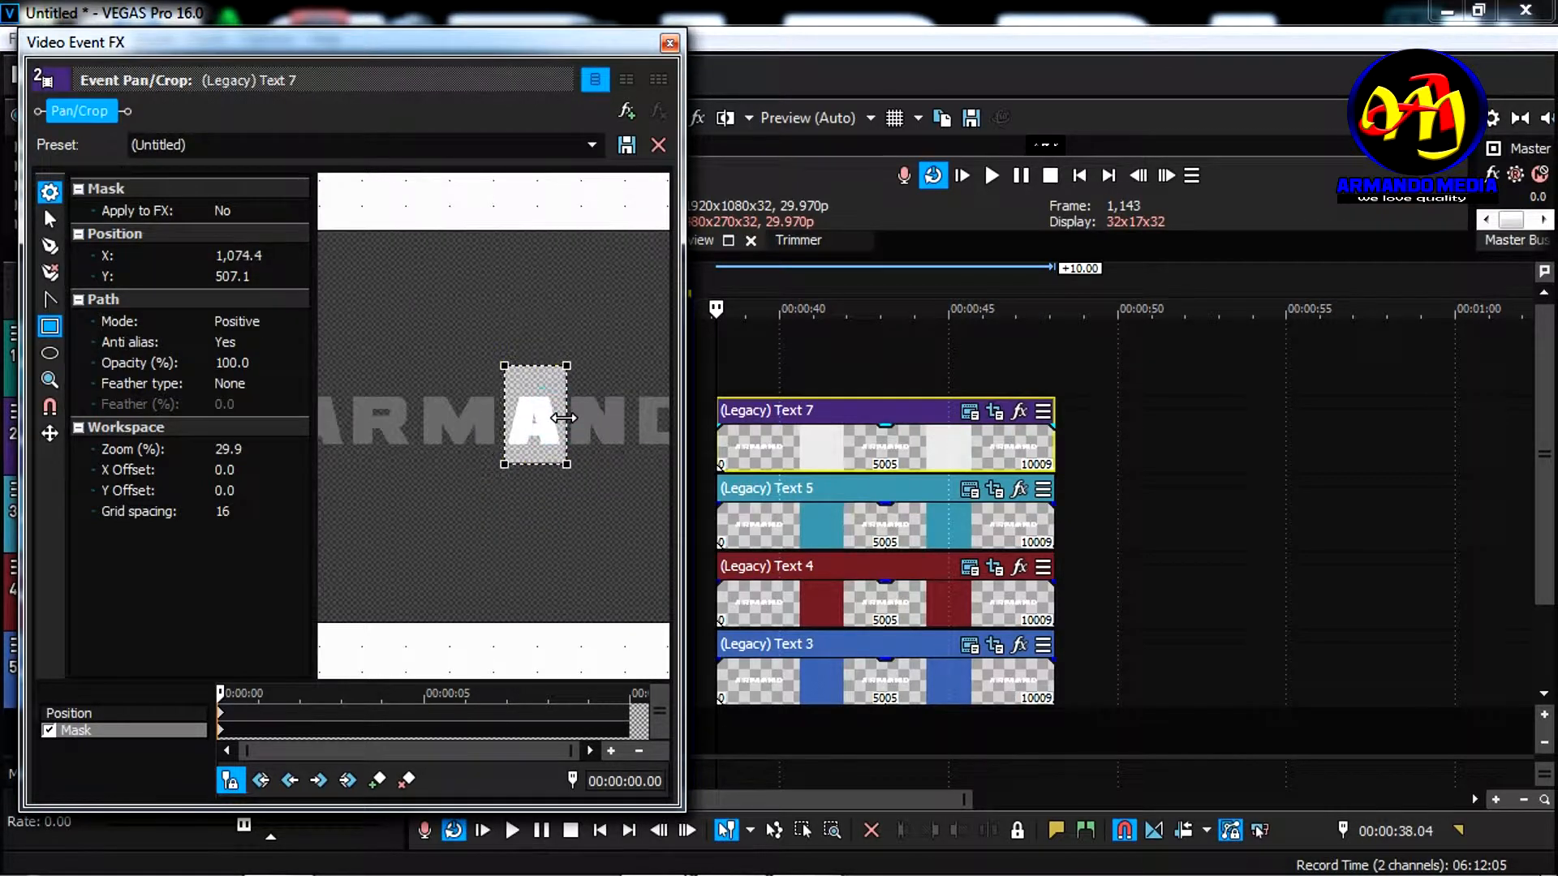
click(669, 43)
Copy the text event onto track 1 and fit its mask around the letter R, at about X 649, Y 522
drag(811, 374, 811, 369)
click(969, 333)
drag(511, 423, 433, 423)
scroll(433, 423, up, 3)
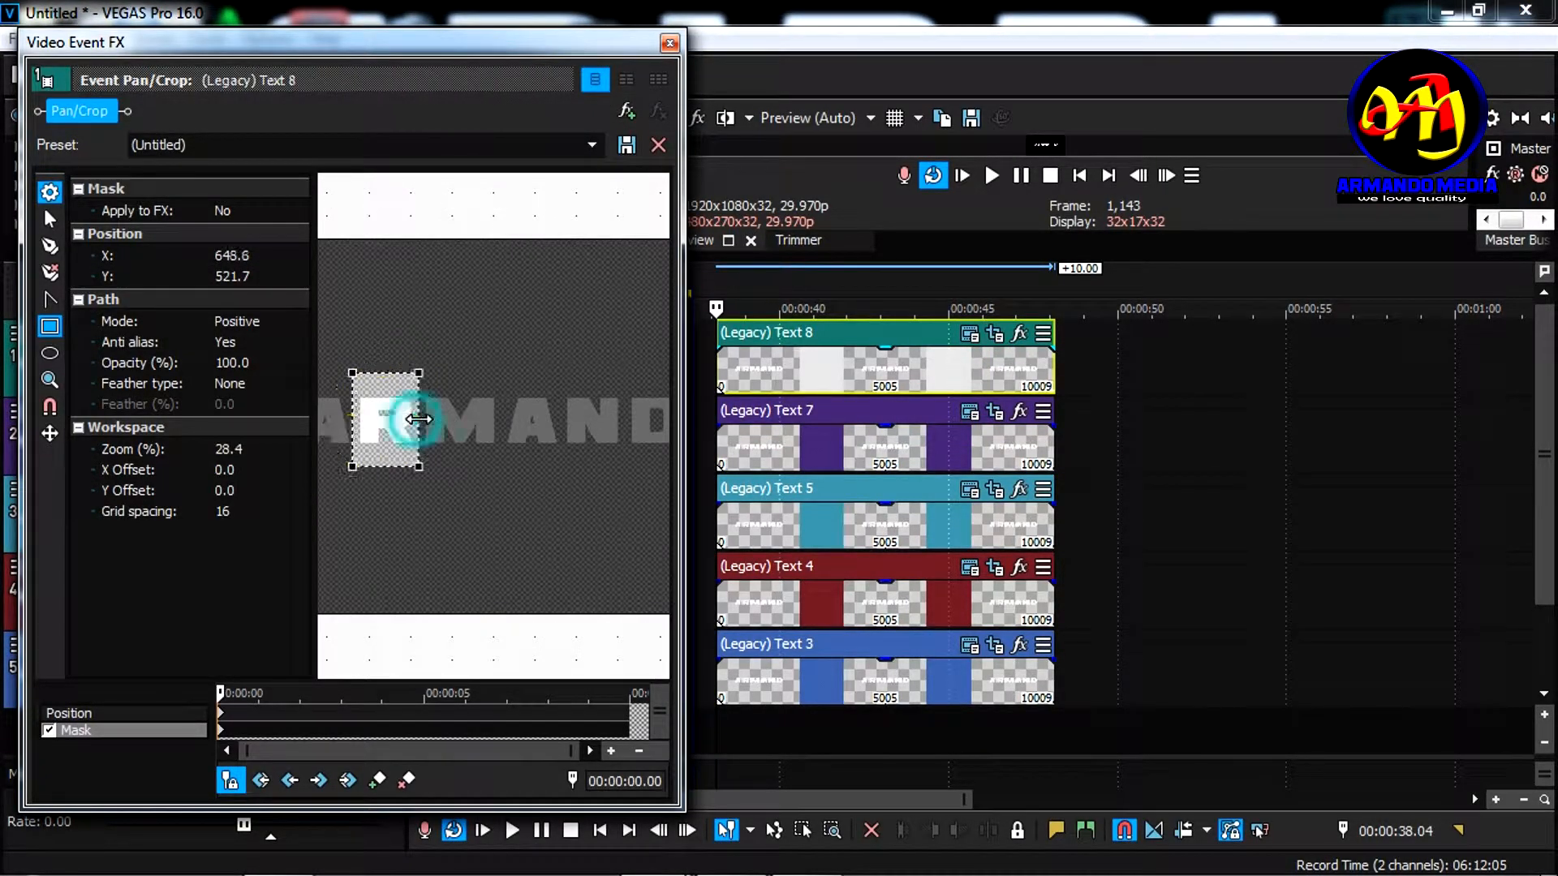
click(670, 43)
Insert a new video track above the others and paste the (Legacy) Text 8 event onto it as a new copy of the source media
right_click(648, 345)
click(759, 597)
key(ctrl+c)
key(ctrl+v)
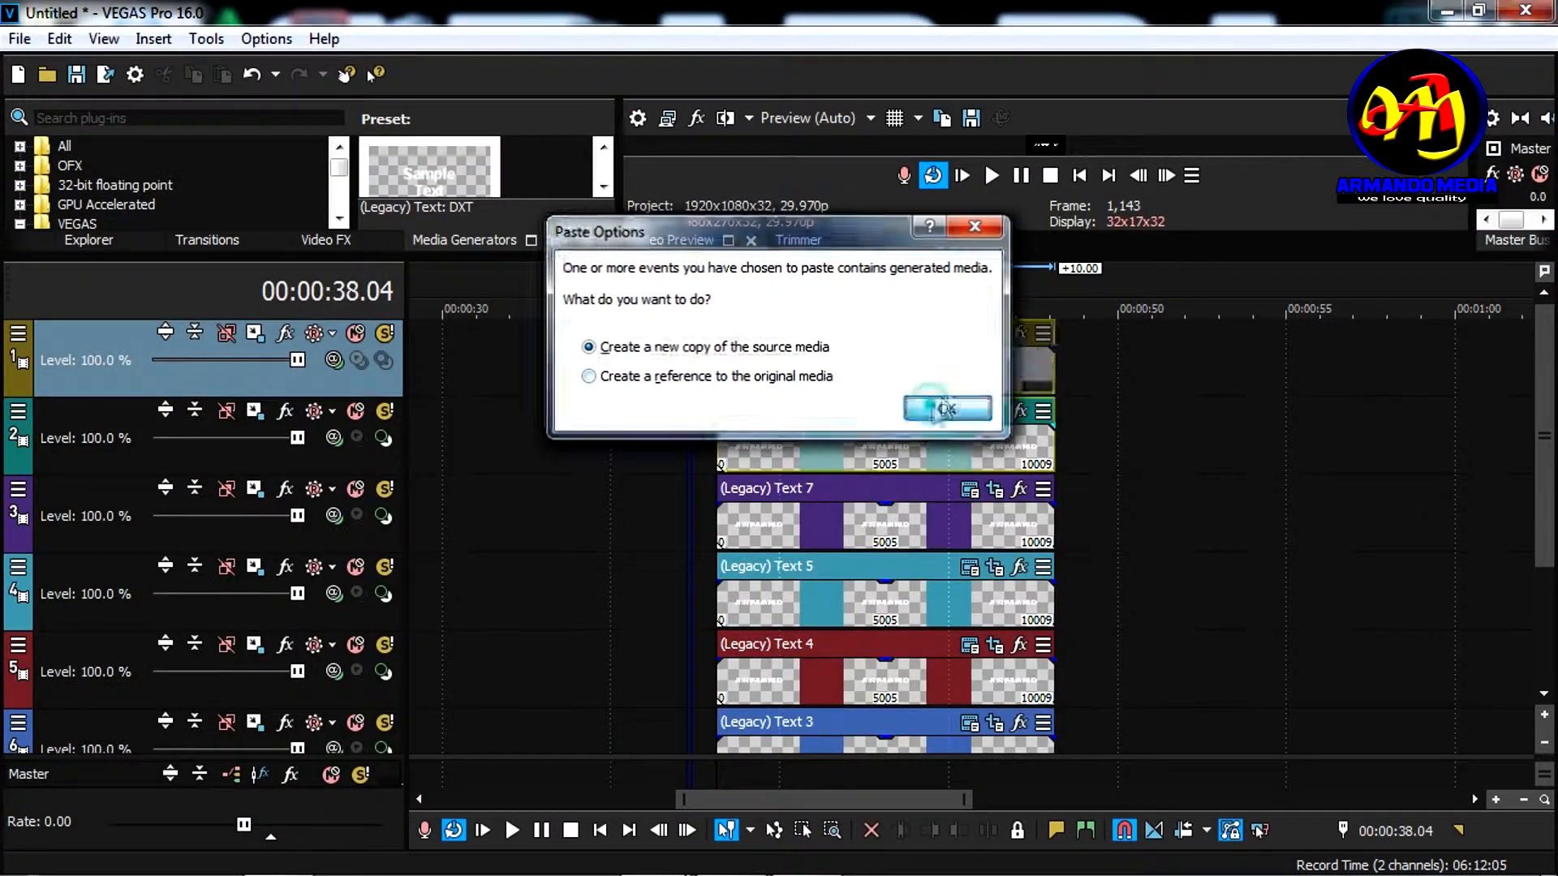
click(946, 407)
Move the mask of the event on track 1 from the letter R to the letter N
click(970, 334)
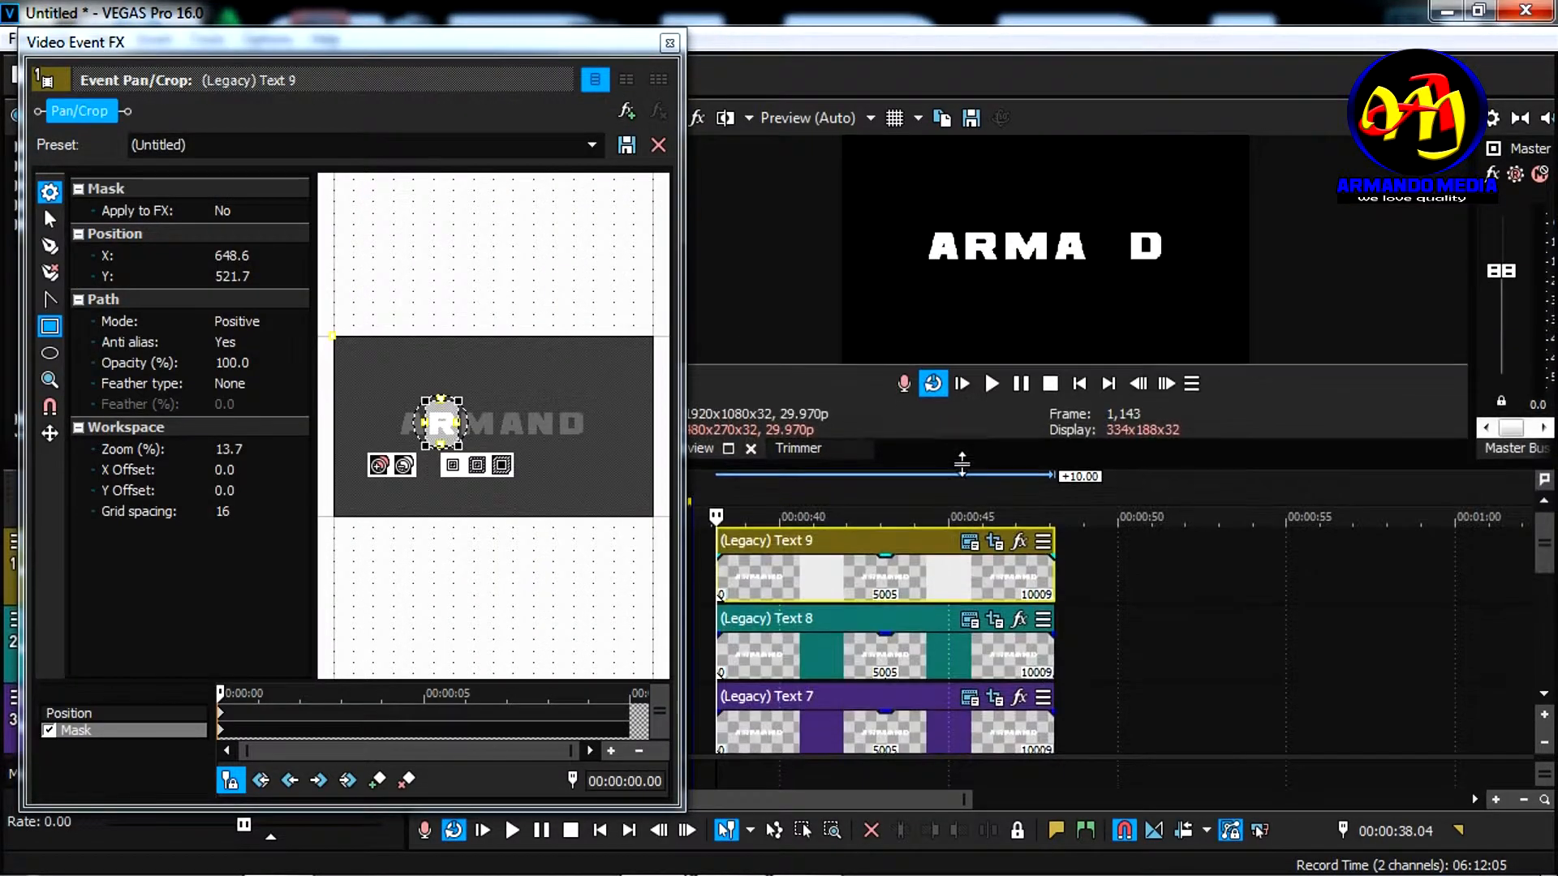
drag(441, 423, 545, 425)
scroll(541, 425, up, 1)
click(669, 43)
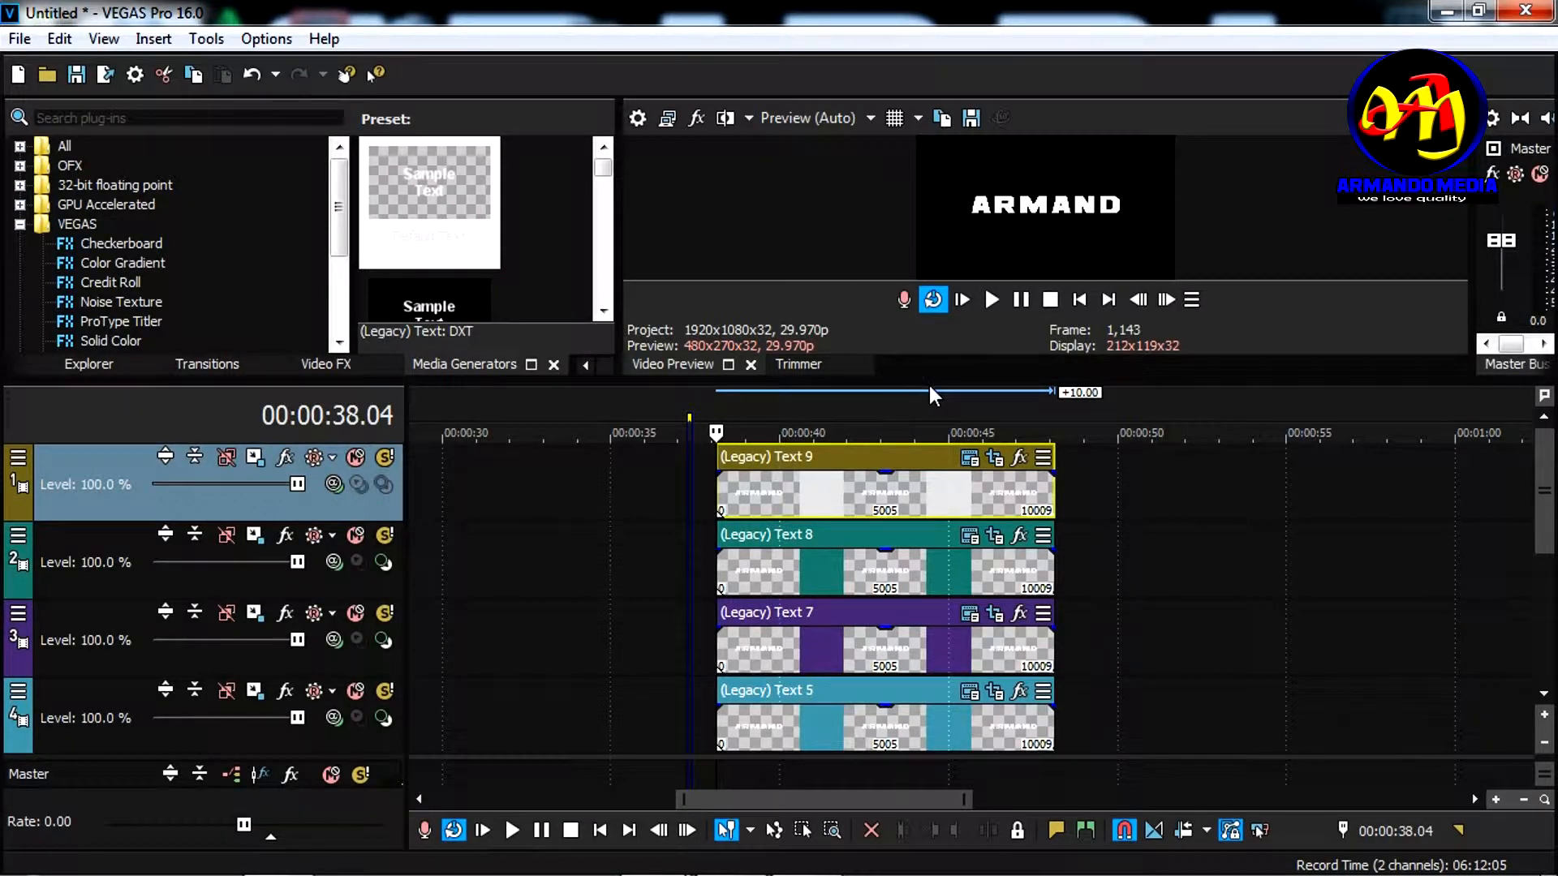
drag(941, 378, 945, 492)
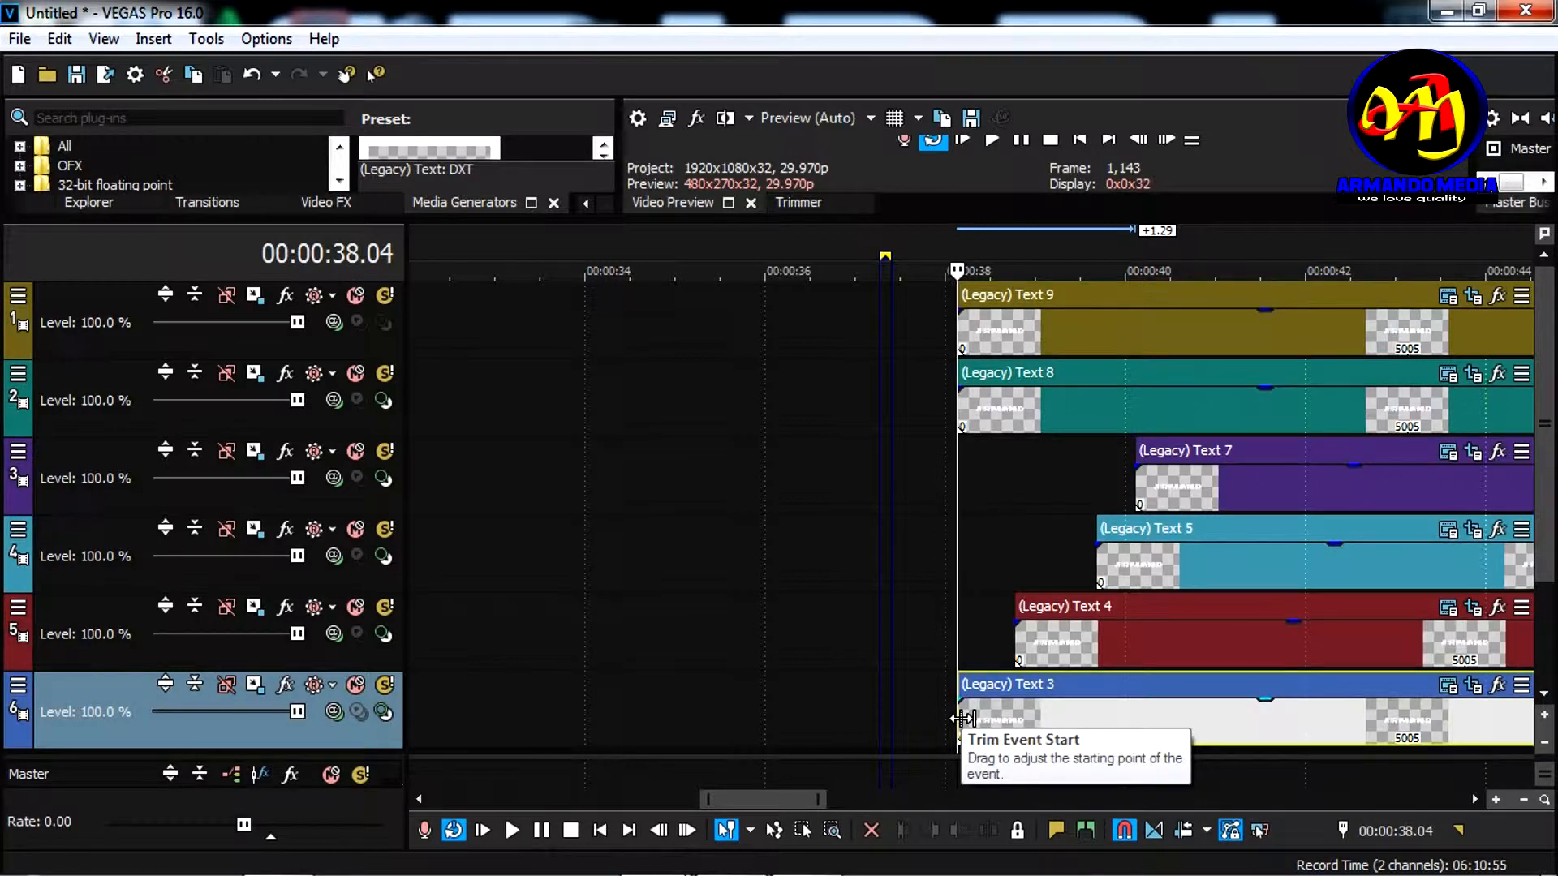
Advance the playhead frame by frame to 00:00:38.24 and shift the (Legacy) Text 4 event to start there
key(Right)
key(Right)
key(Right)
key(Right)
key(Right)
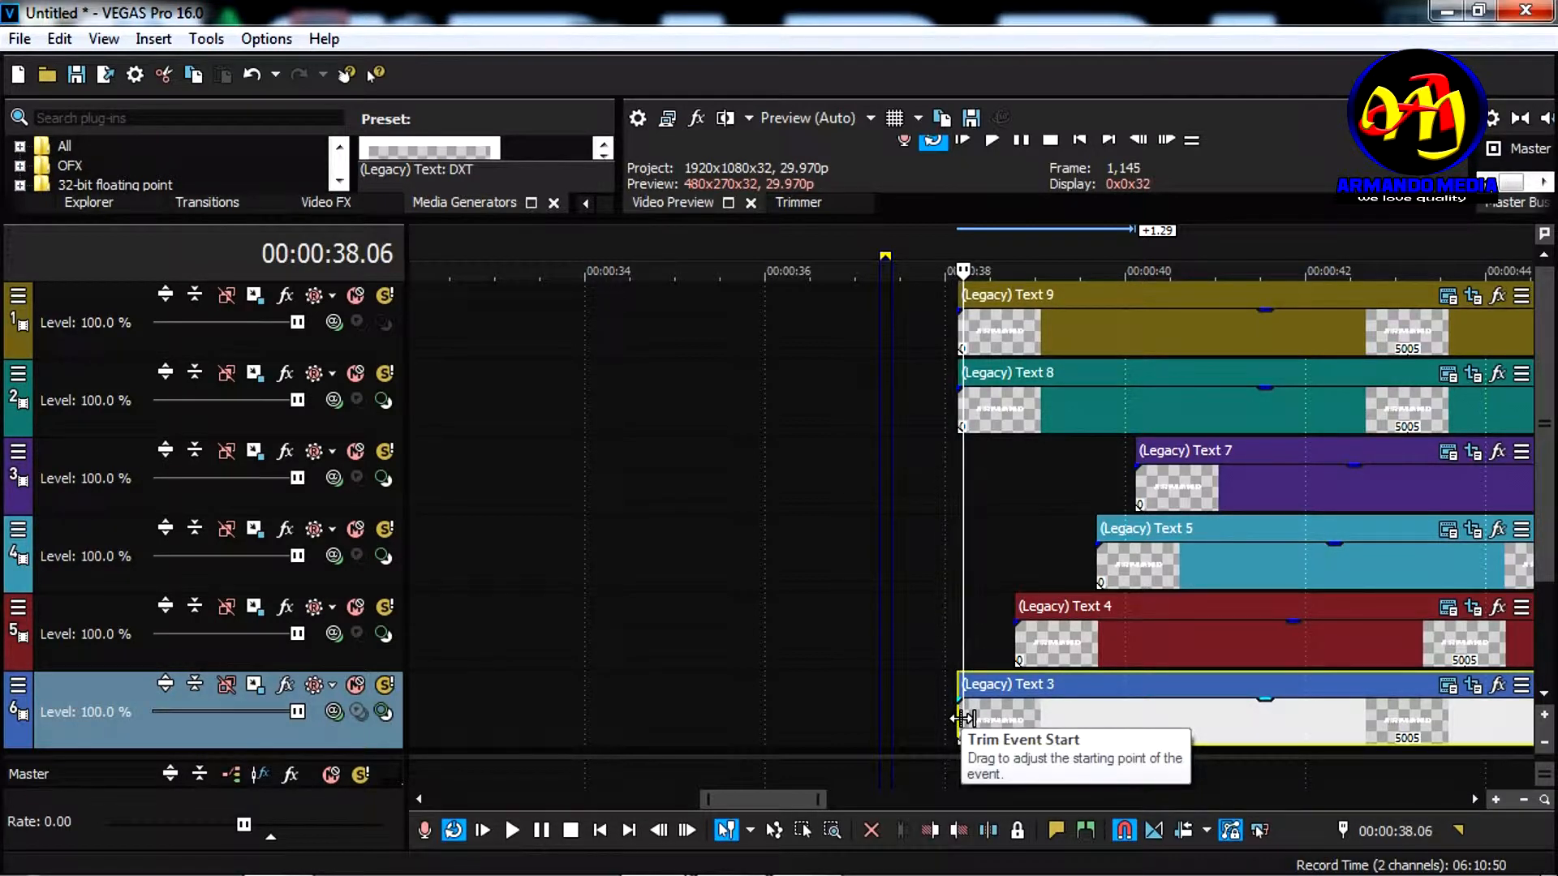
key(Right)
key(Right)
key(Right)
key(Right)
key(Right)
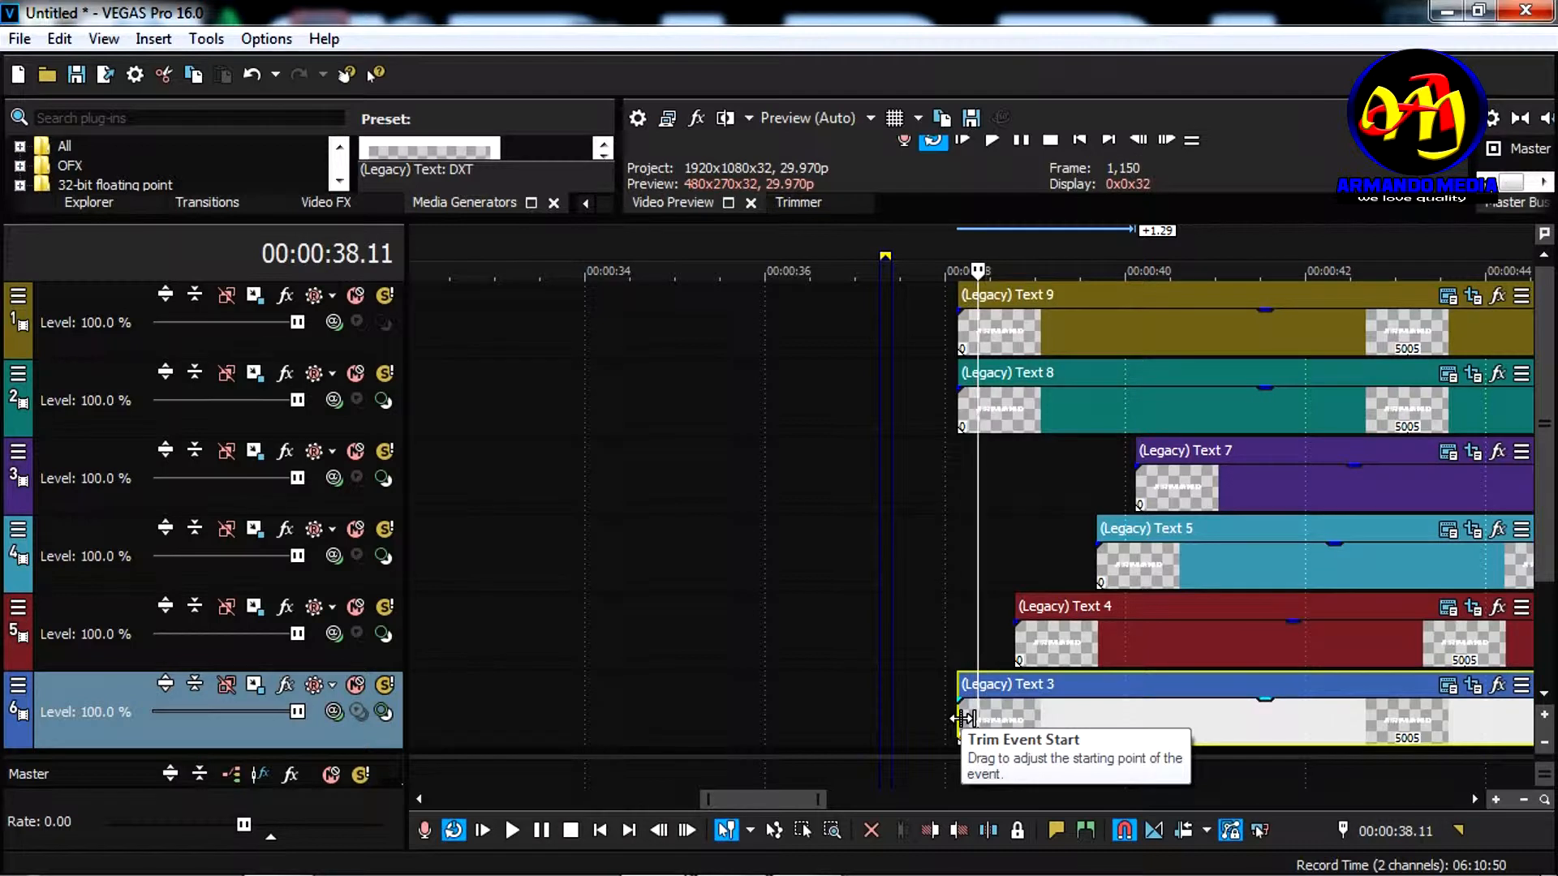
key(Right)
key(Right)
key(Right)
key(Right)
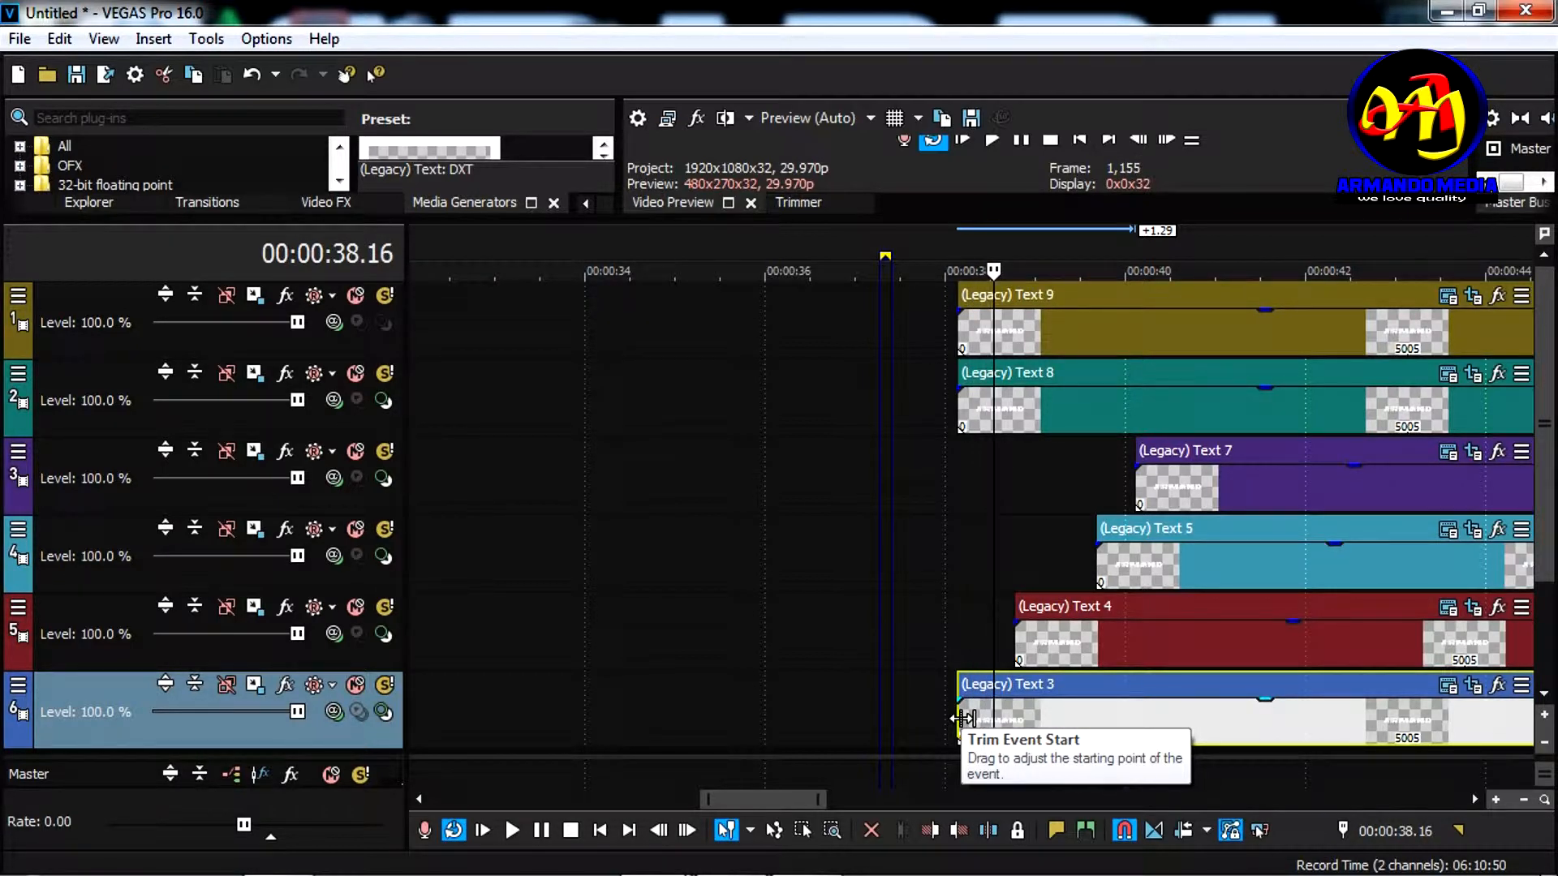
key(Right)
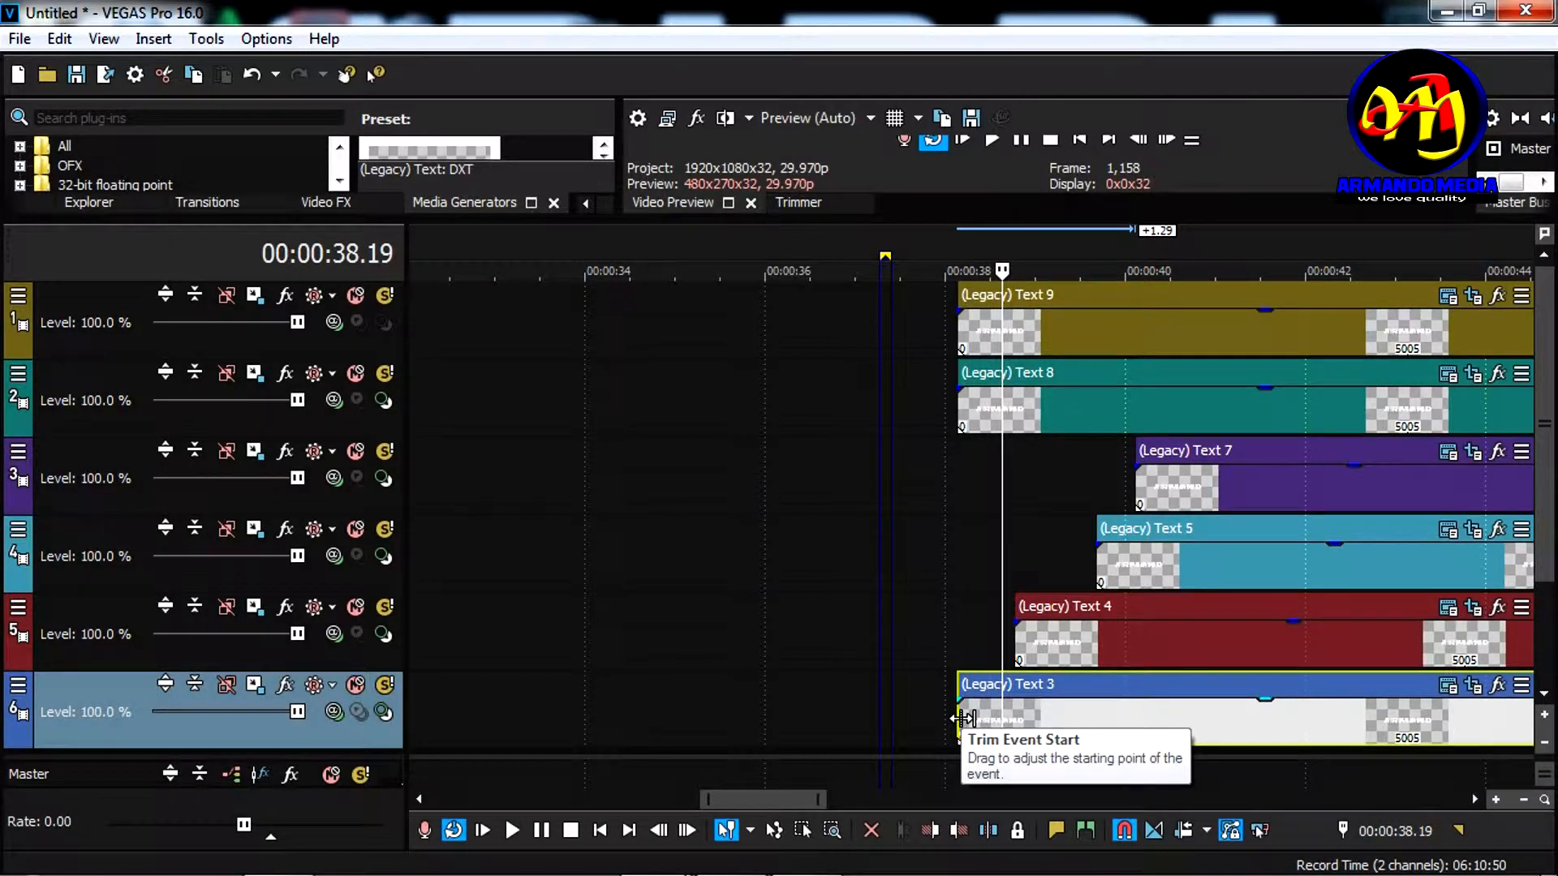
key(Right)
key(Right)
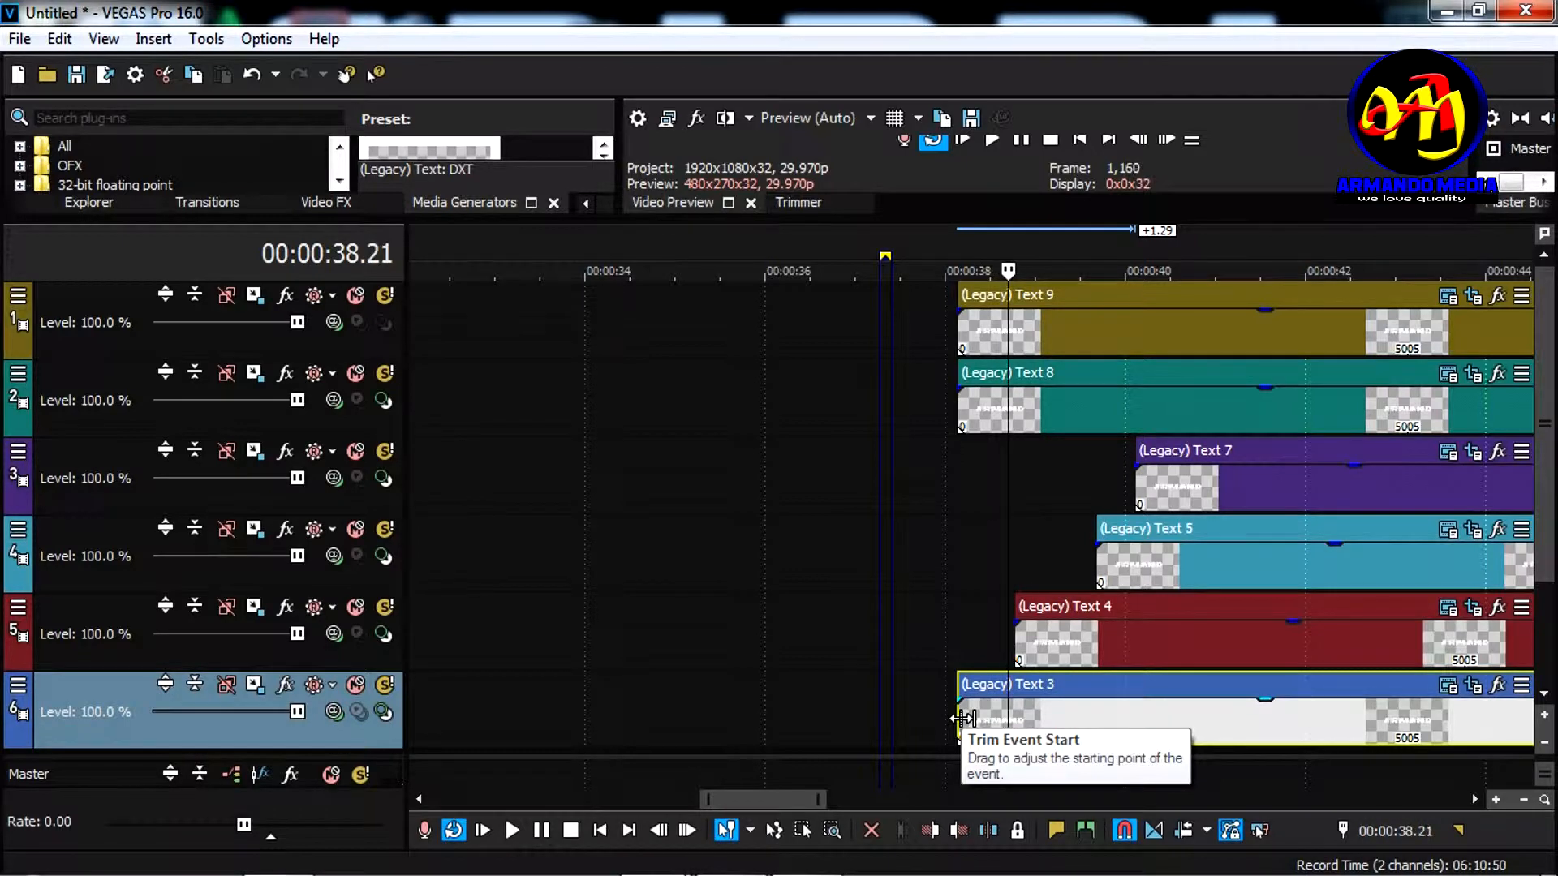
key(Right)
key(Right)
key(Up)
key(Up)
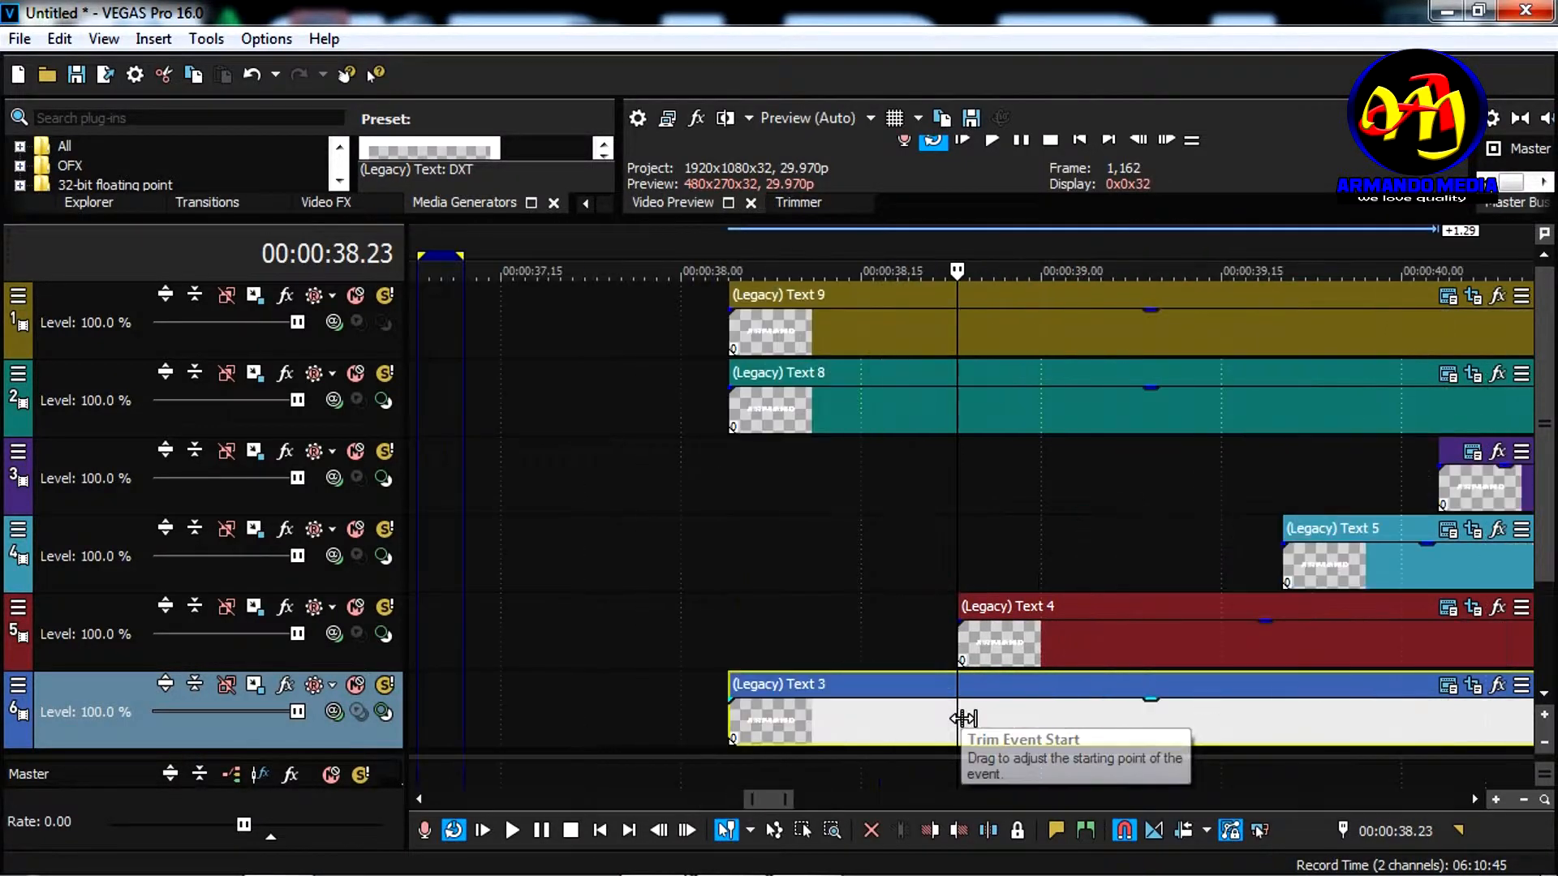
key(Right)
click(1026, 645)
key(KP_3)
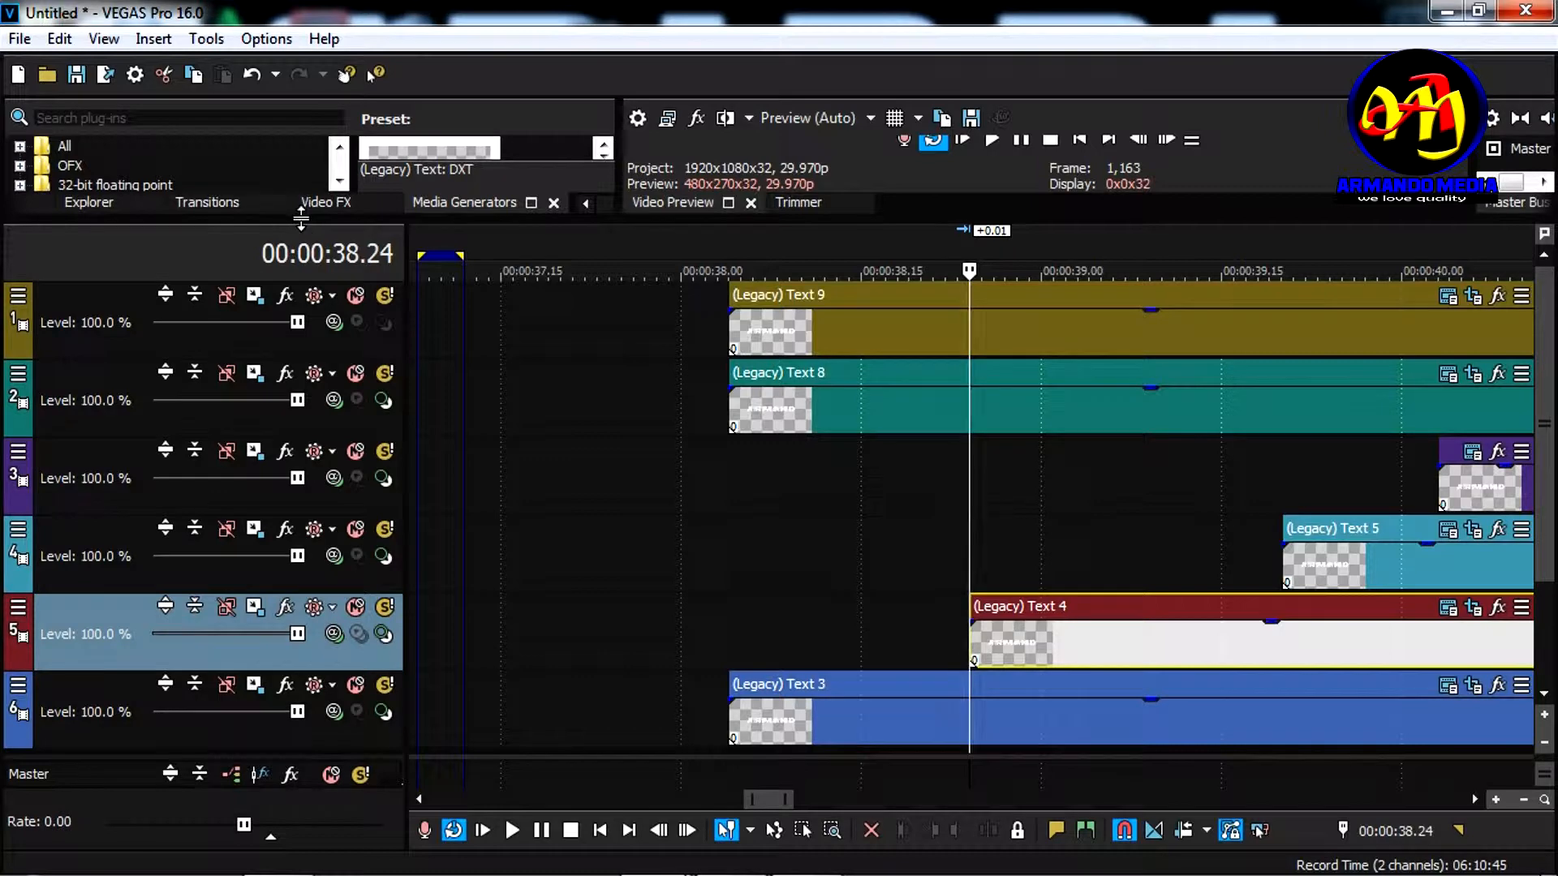
Add a black Solid Color event to track 3, starting ahead of the text events, and keep its default settings
drag(300, 219, 268, 438)
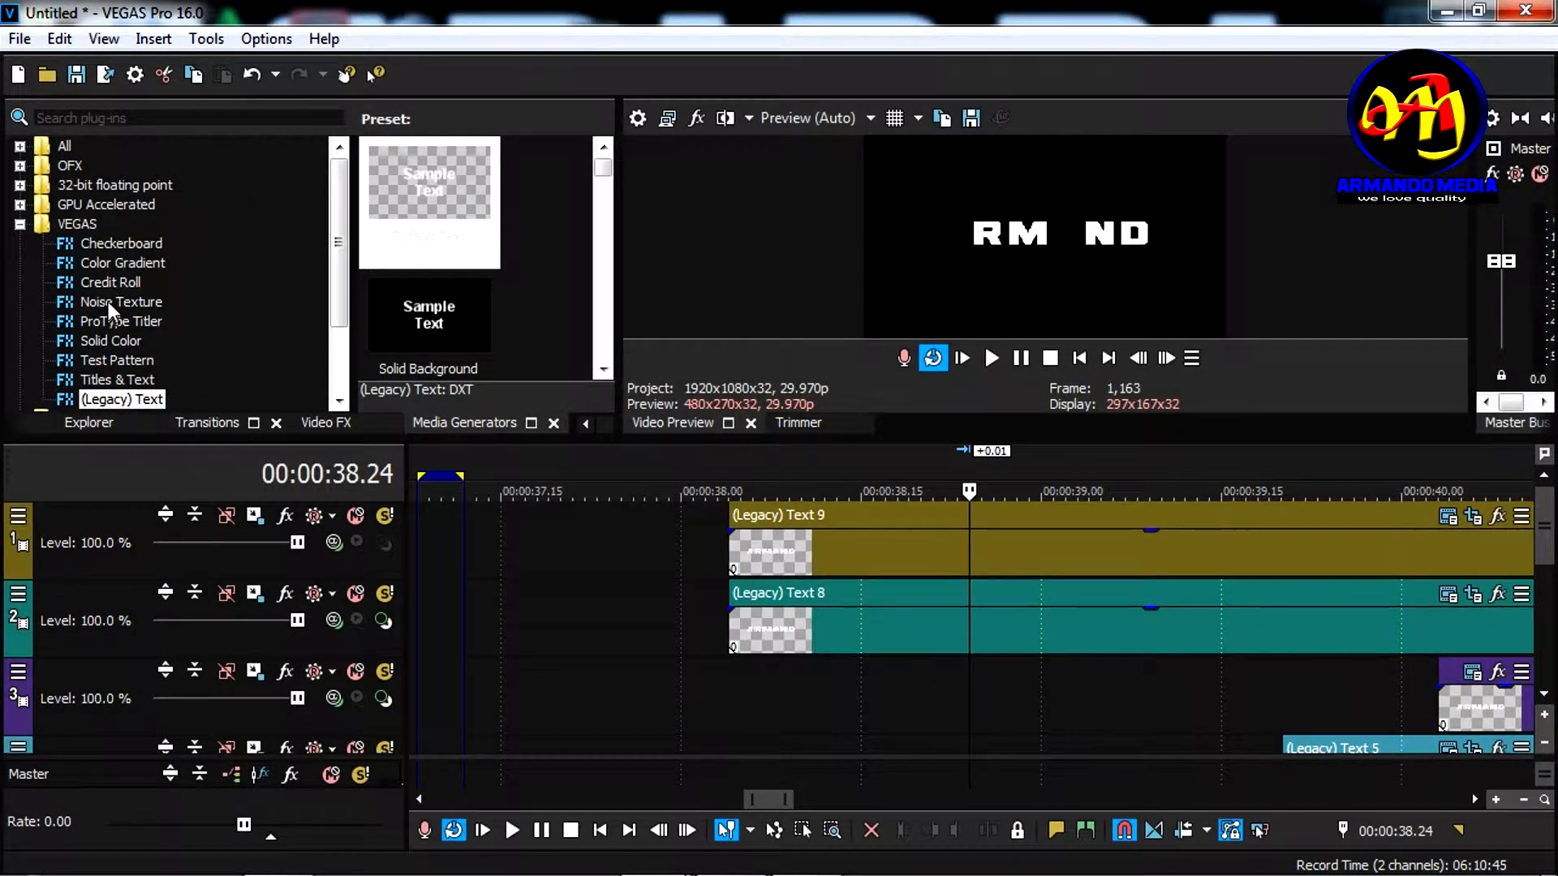
scroll(103, 304, down, 1)
scroll(89, 289, up, 1)
scroll(148, 321, down, 1)
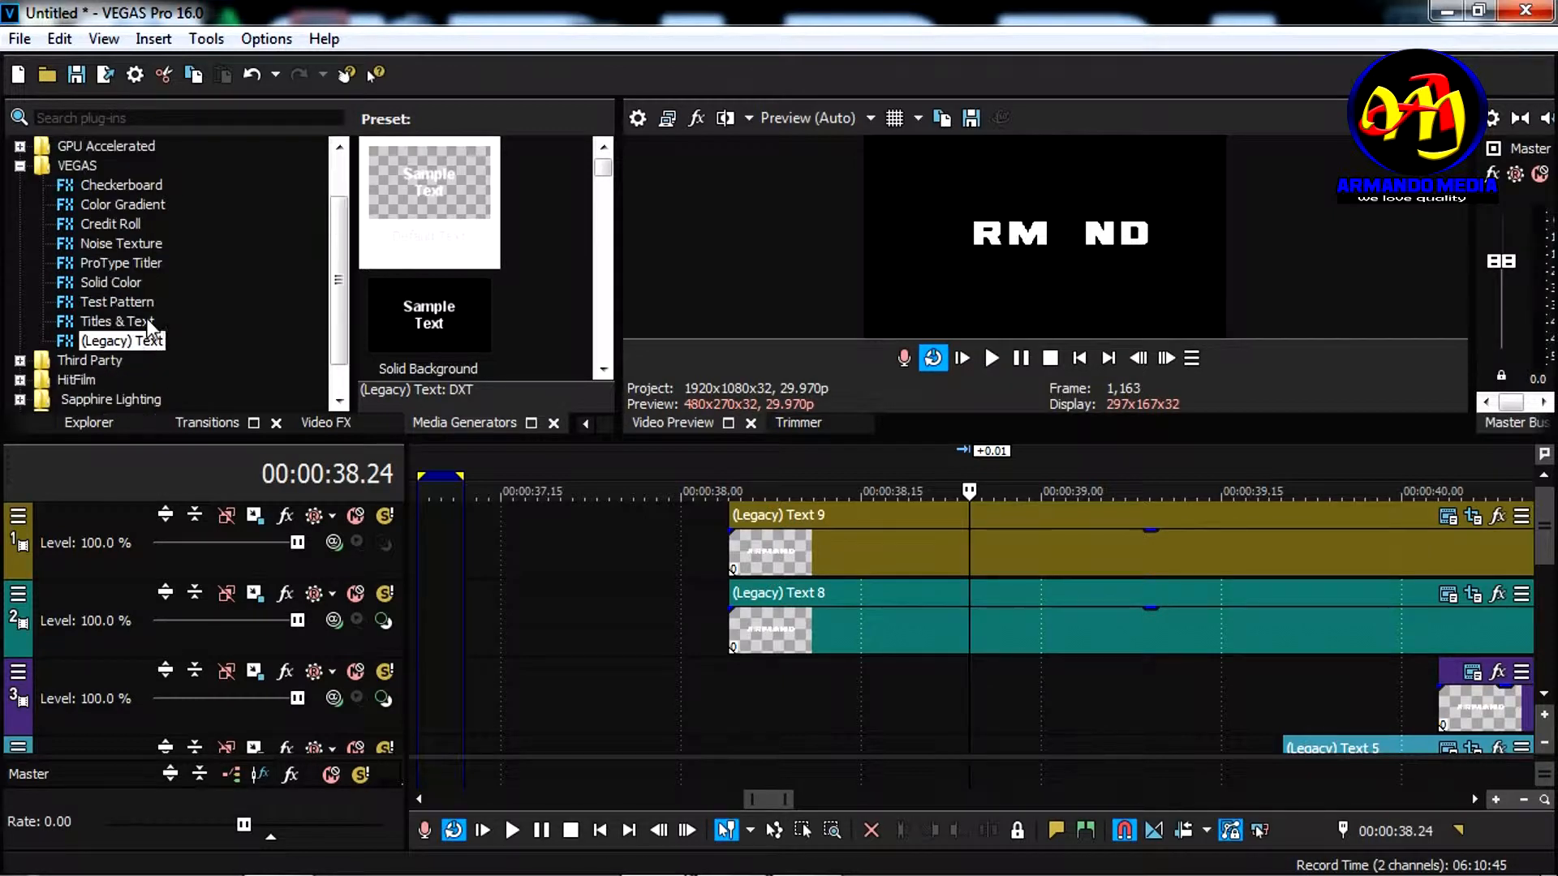
click(99, 281)
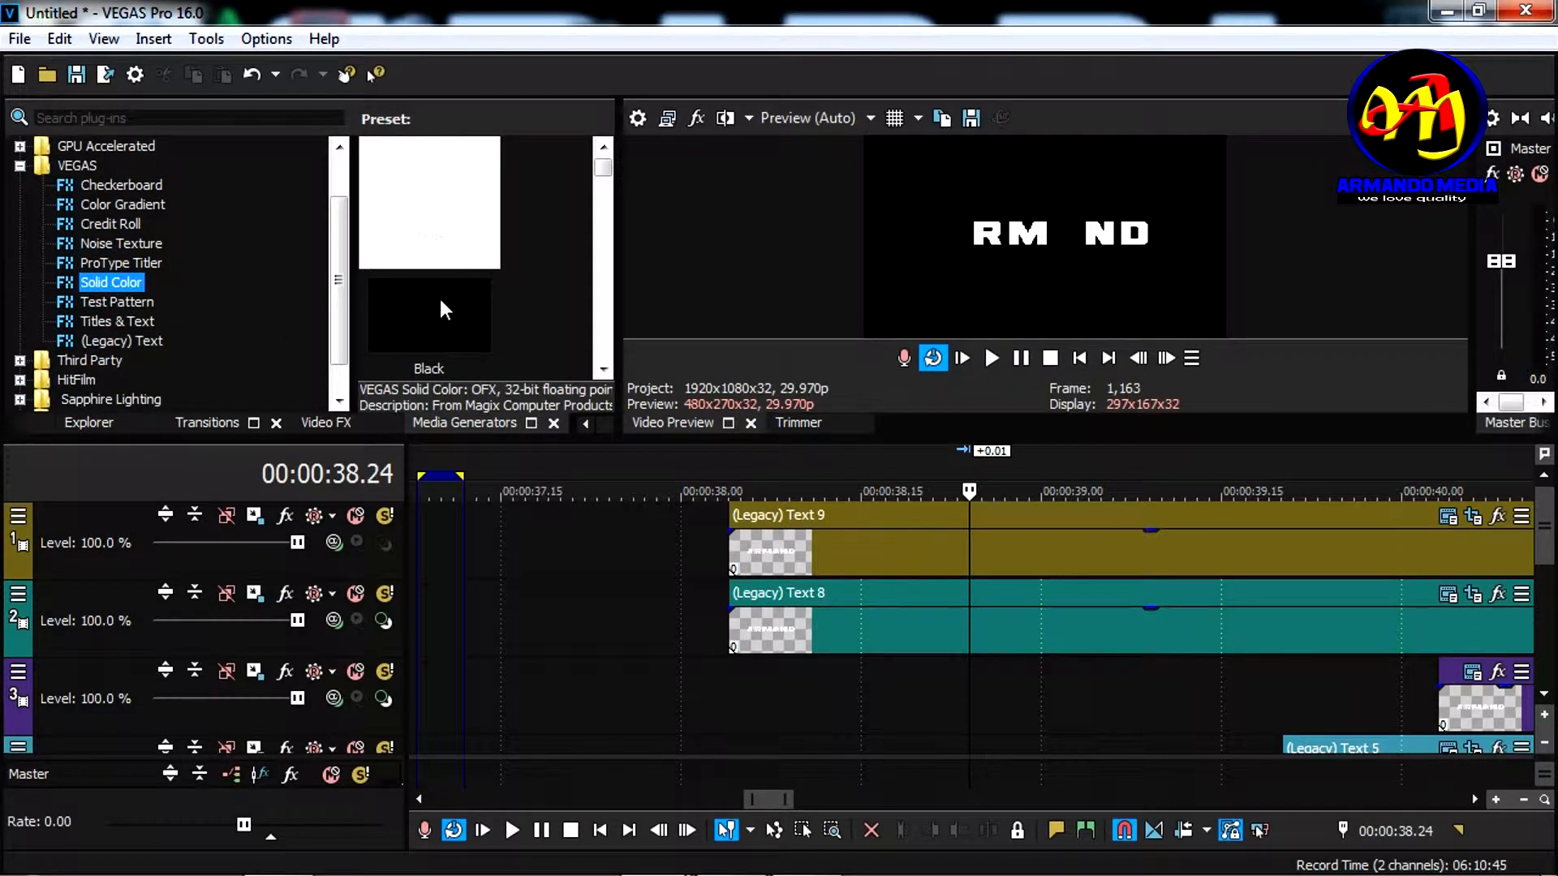
drag(438, 333, 618, 678)
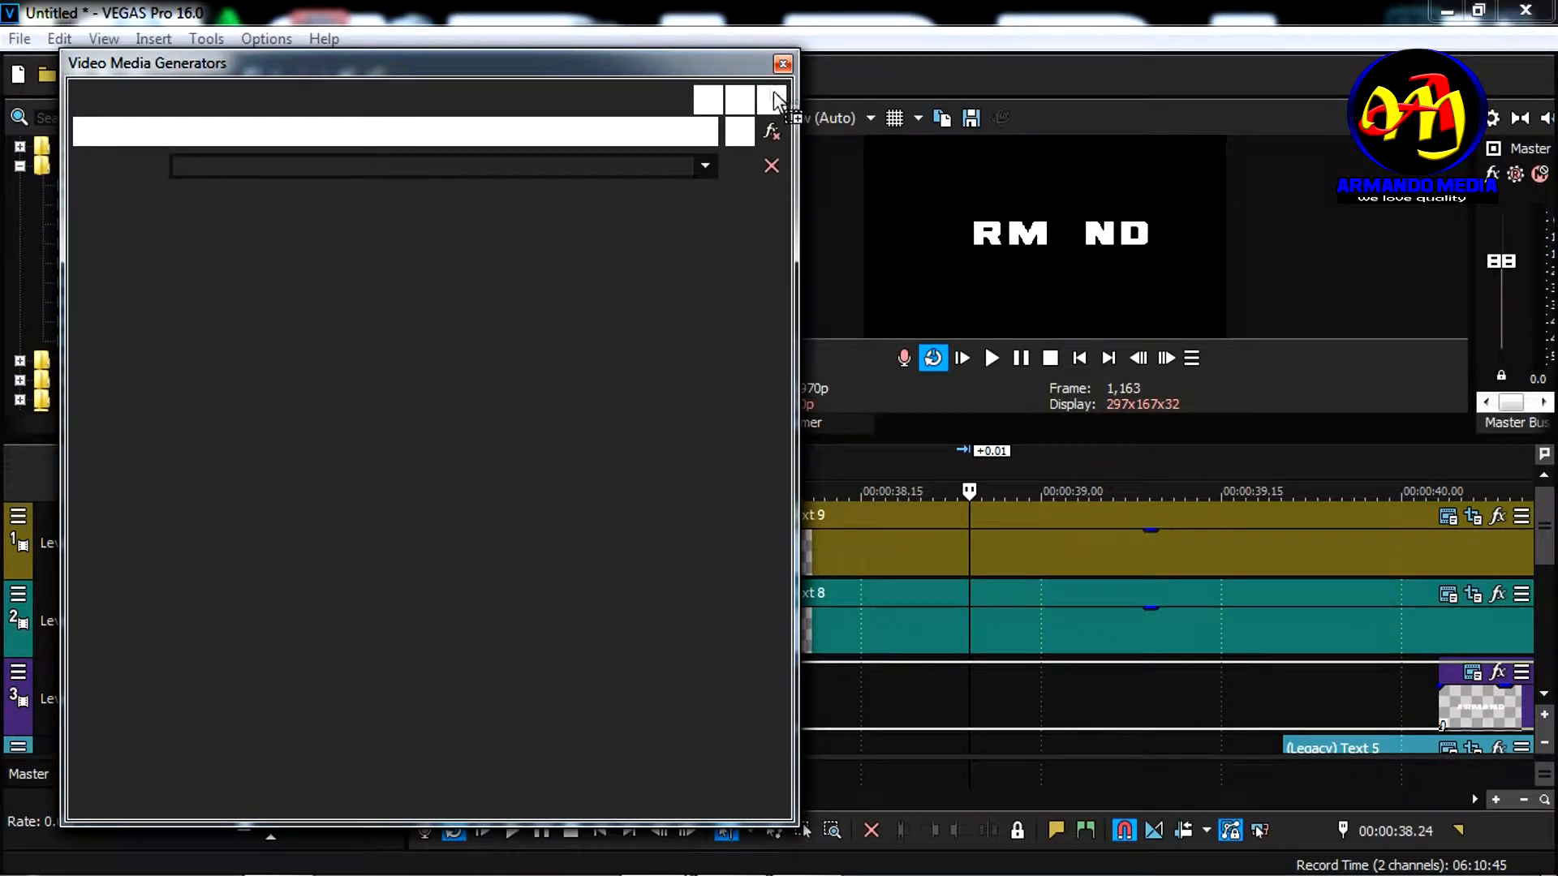
click(783, 63)
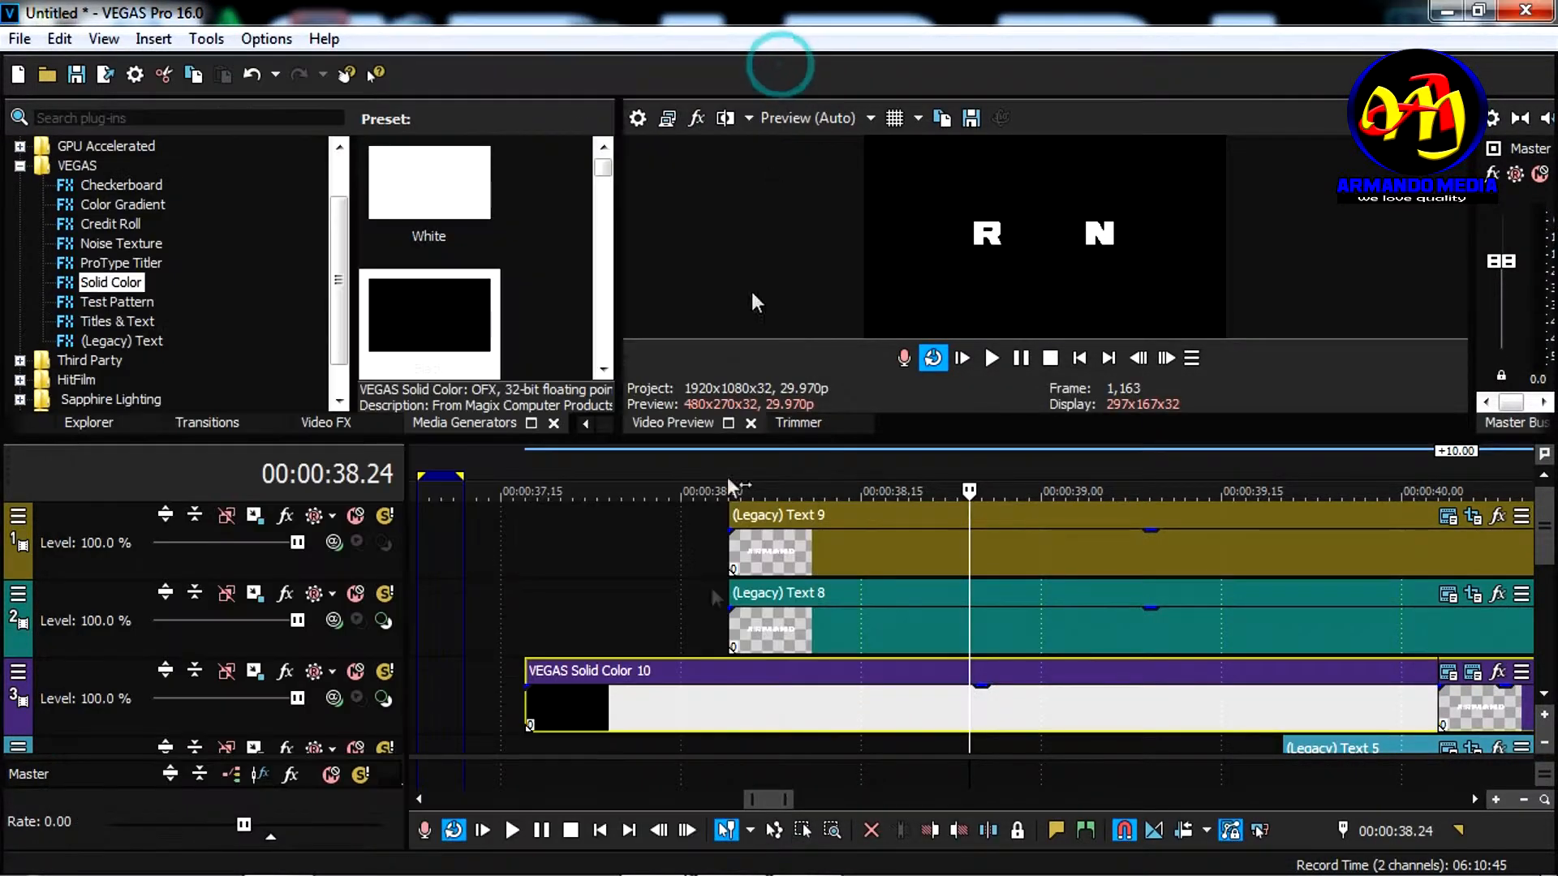
Split the black solid at 00:00:38.01 and delete the part after the split
click(686, 708)
key(s)
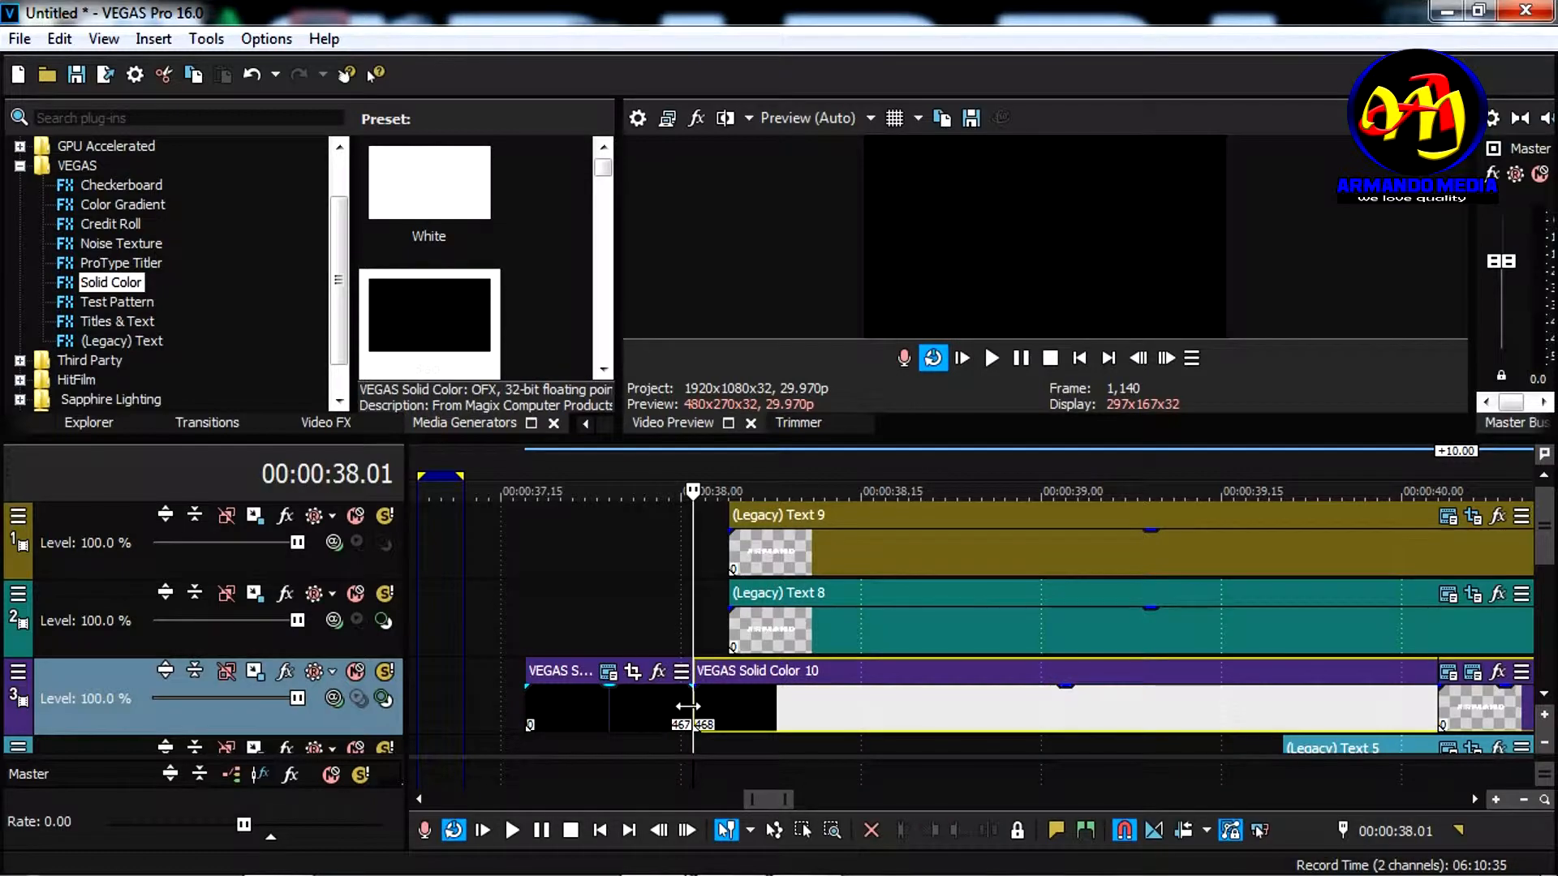
key(Delete)
scroll(688, 706, down, 1)
drag(755, 438, 754, 195)
Place the black solid on track 5 at Text 3's start, trim its end by 2 frames, and butt the Text 4 event against it
drag(873, 459, 1074, 601)
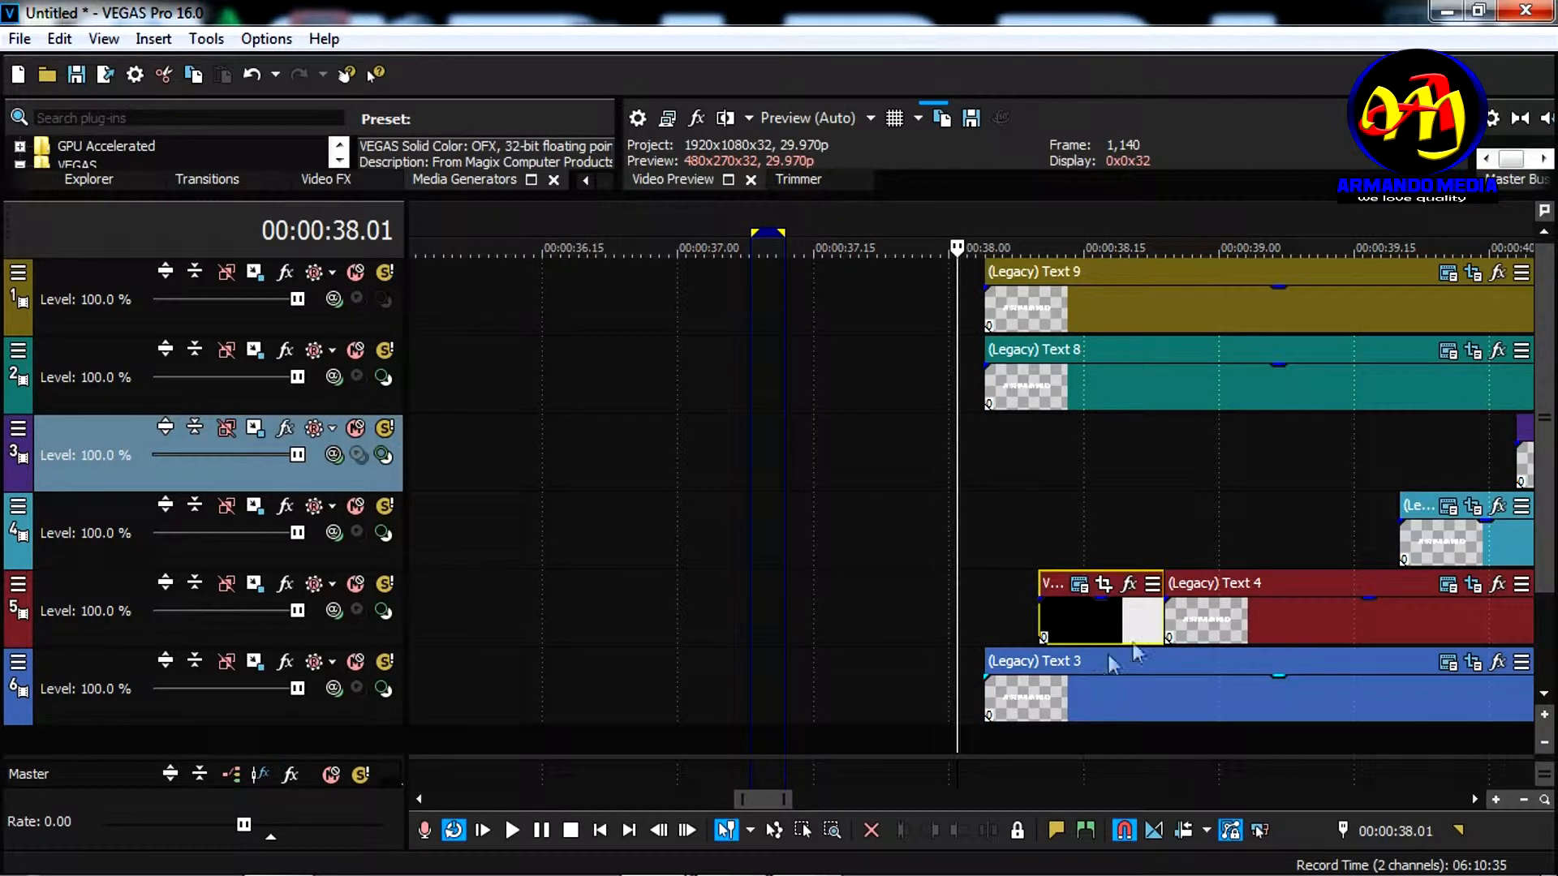
mouse_move(1089, 620)
mouse_down()
mouse_move(1040, 625)
mouse_move(1089, 617)
mouse_up()
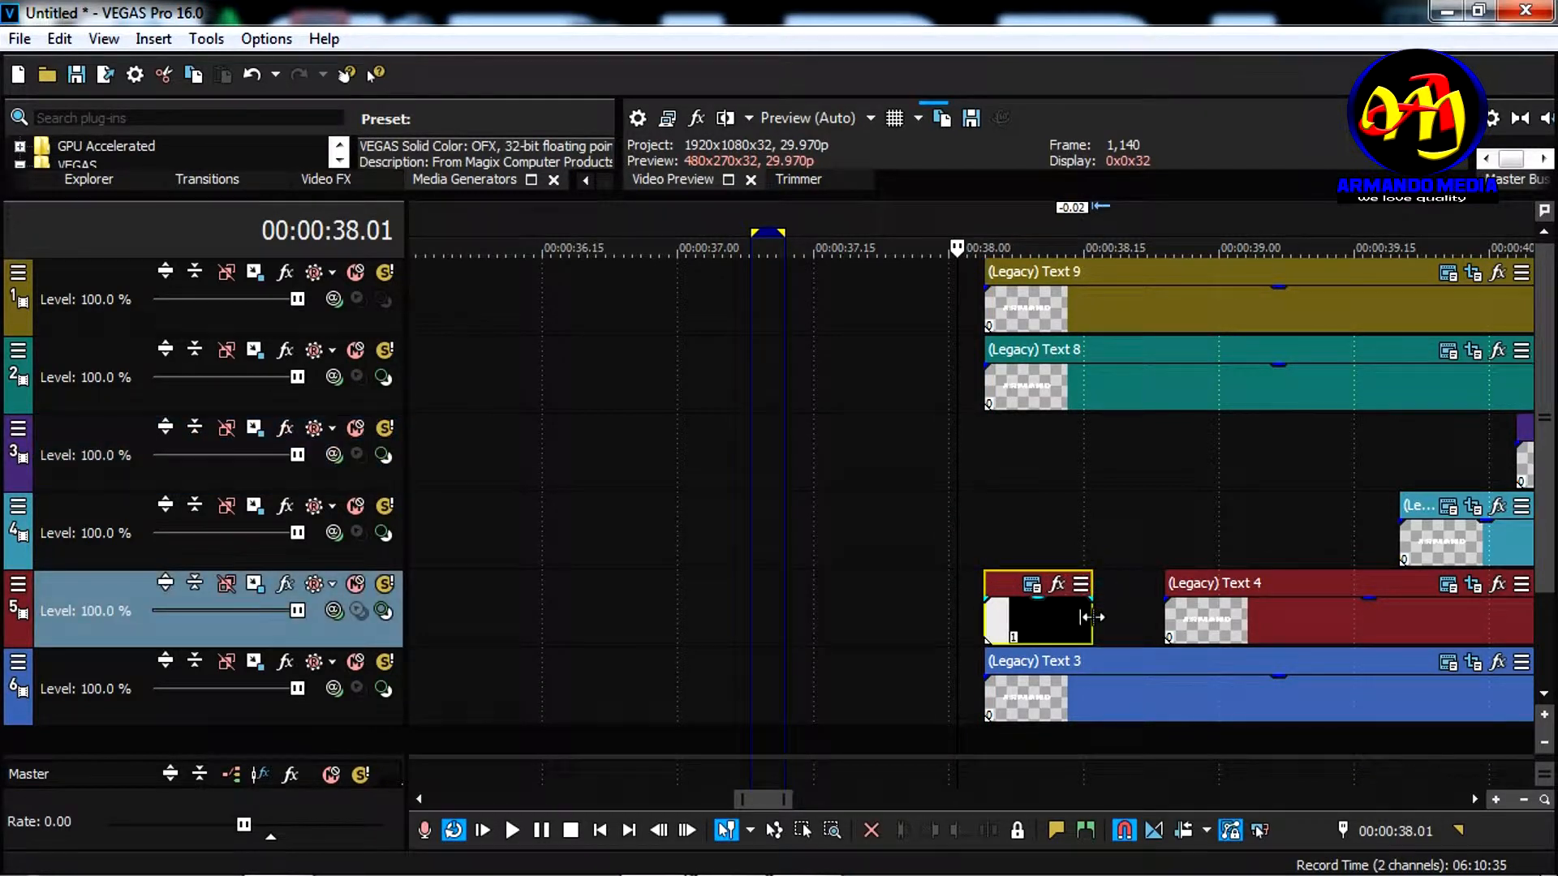
drag(1271, 628, 1209, 634)
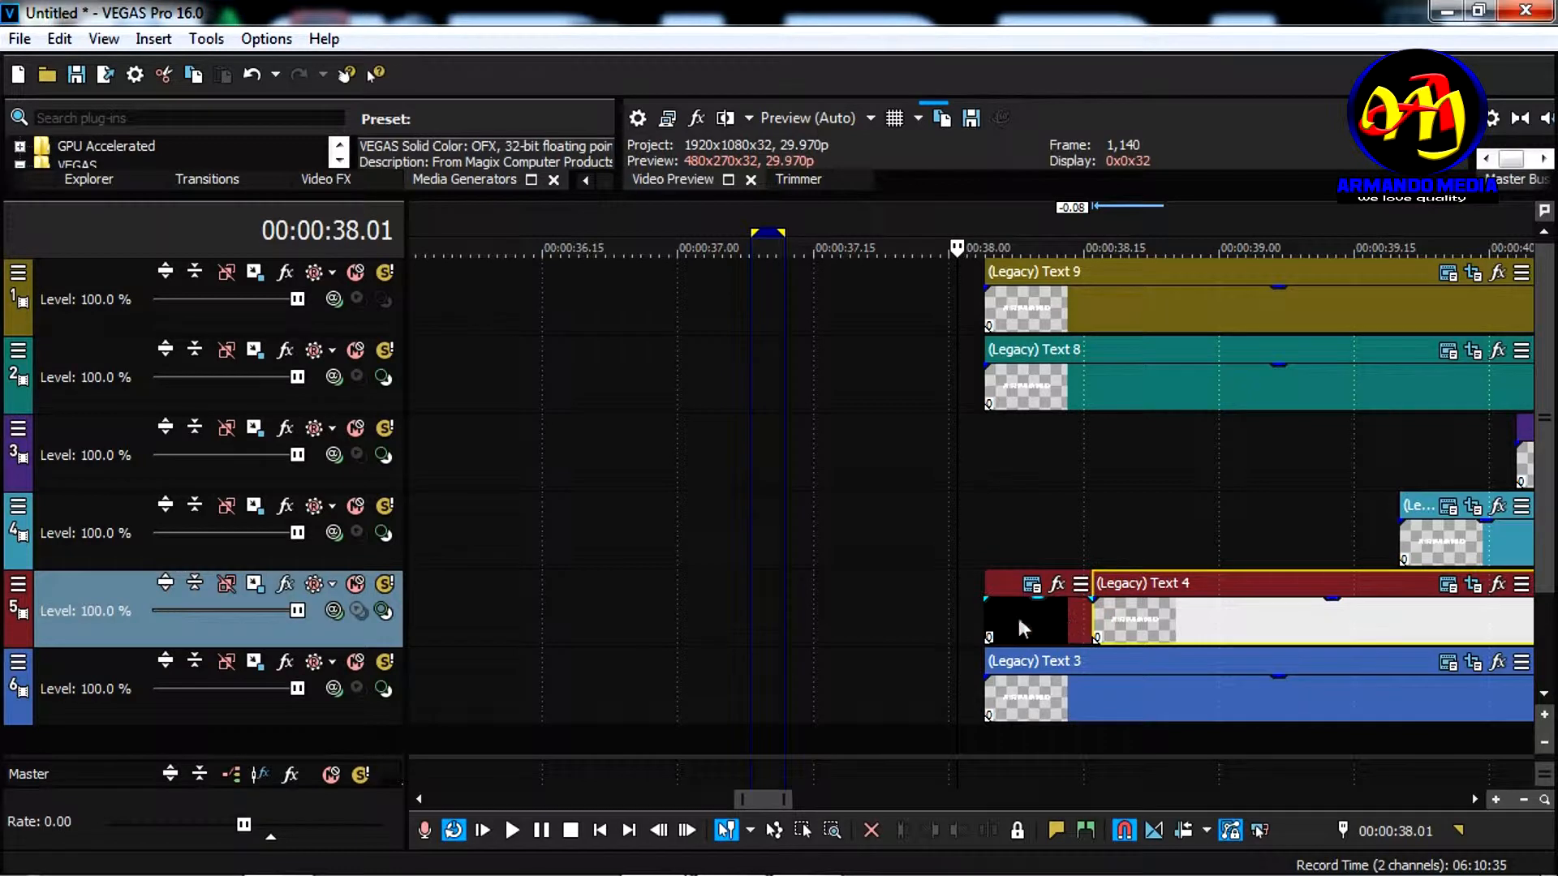
click(986, 614)
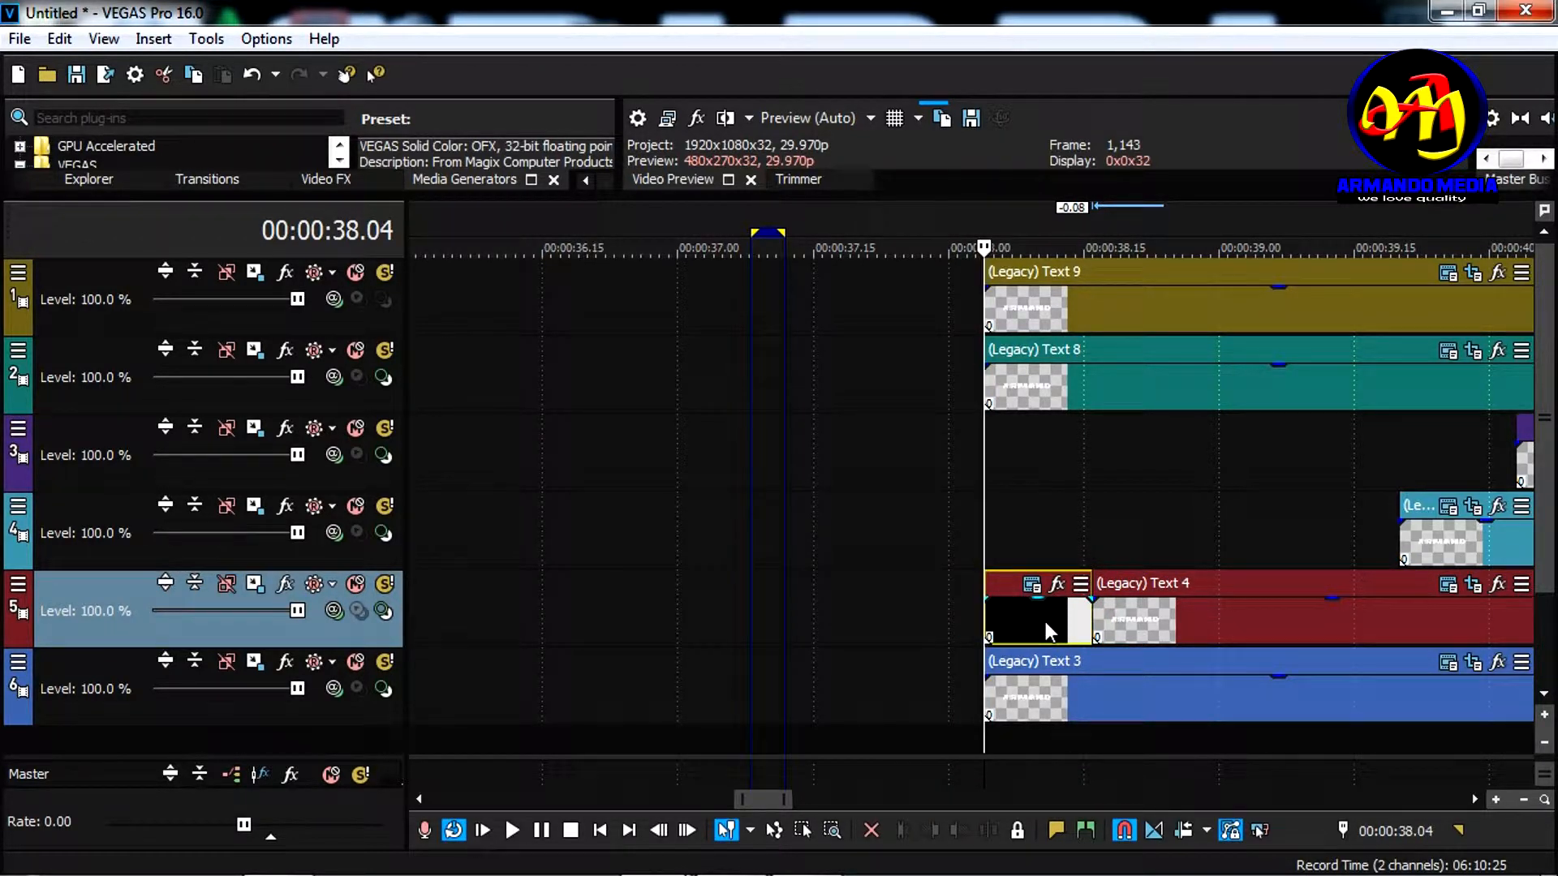
Use the black solid as a spacer on track 4 so Text 5 starts one spacer length after Text 4, and lift it to track 3
scroll(1194, 627, down, 5)
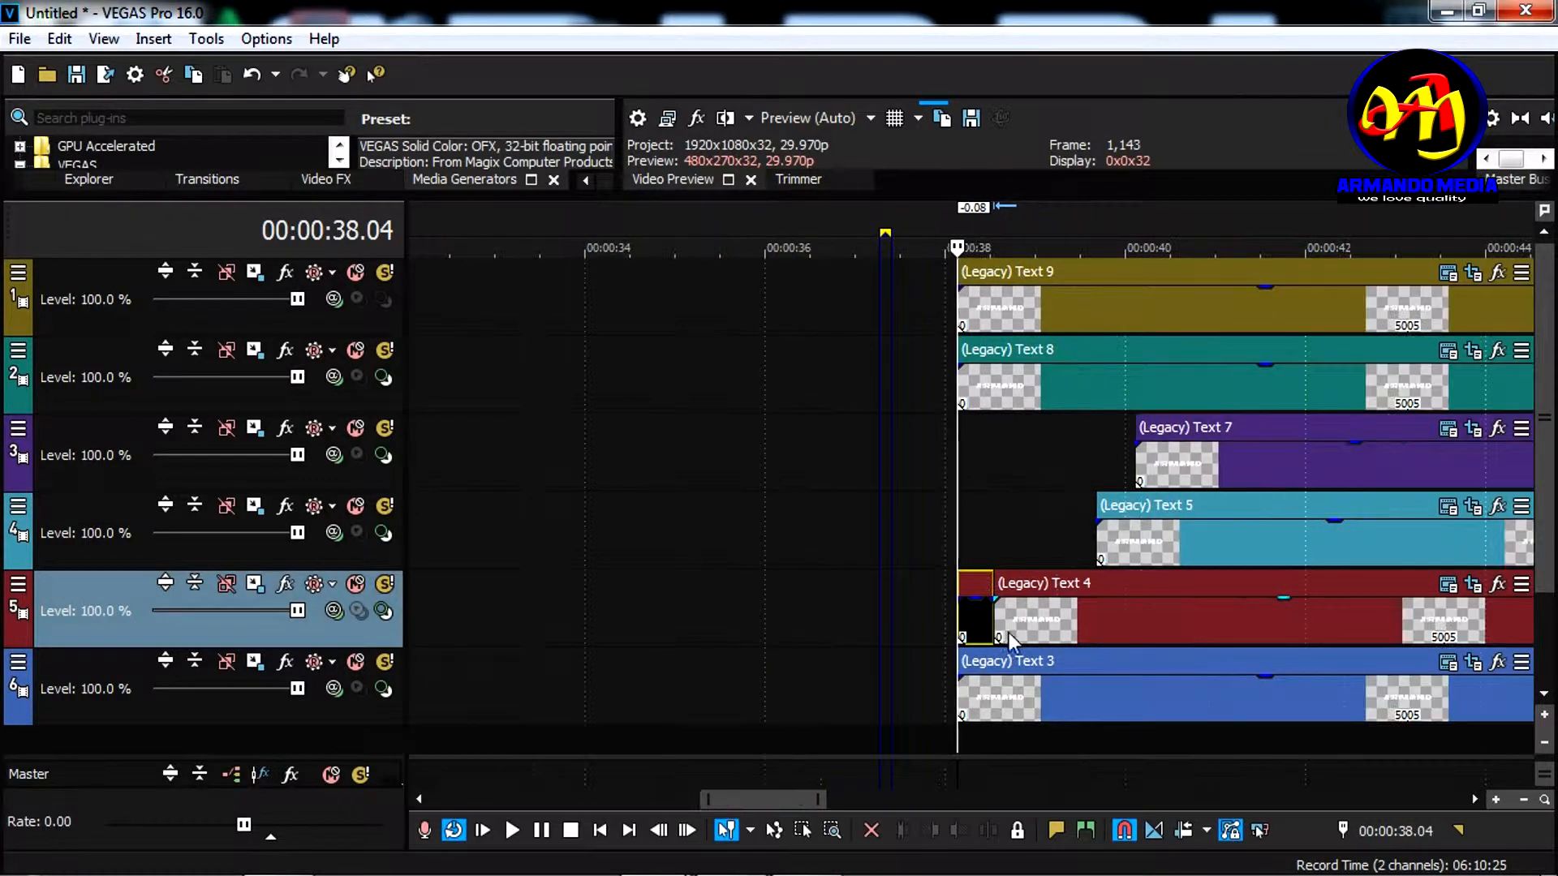
drag(975, 617, 1012, 548)
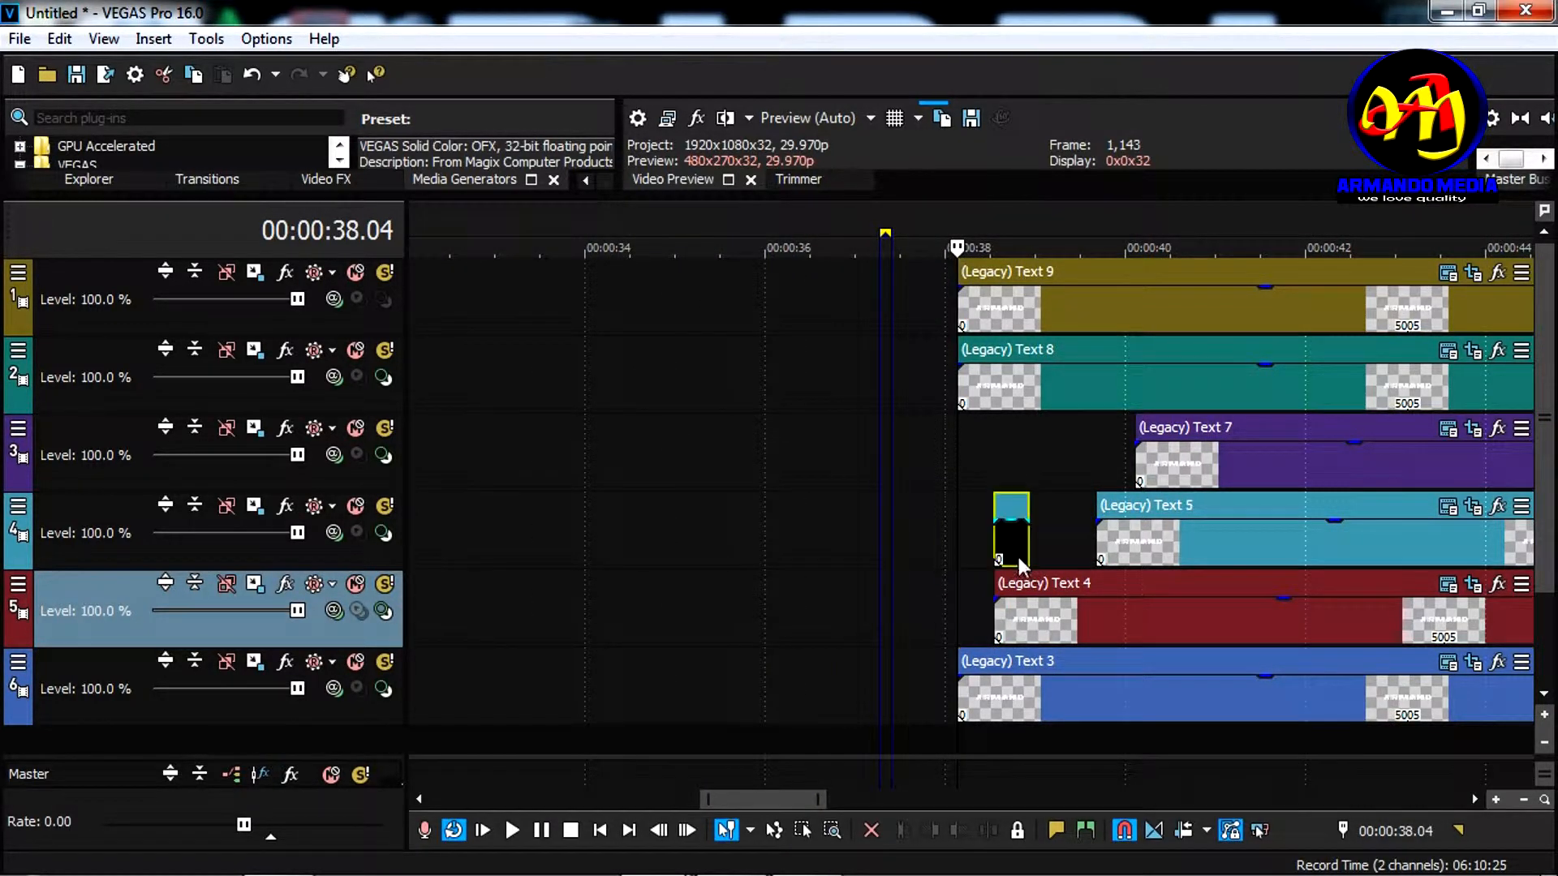
drag(1206, 551, 1136, 551)
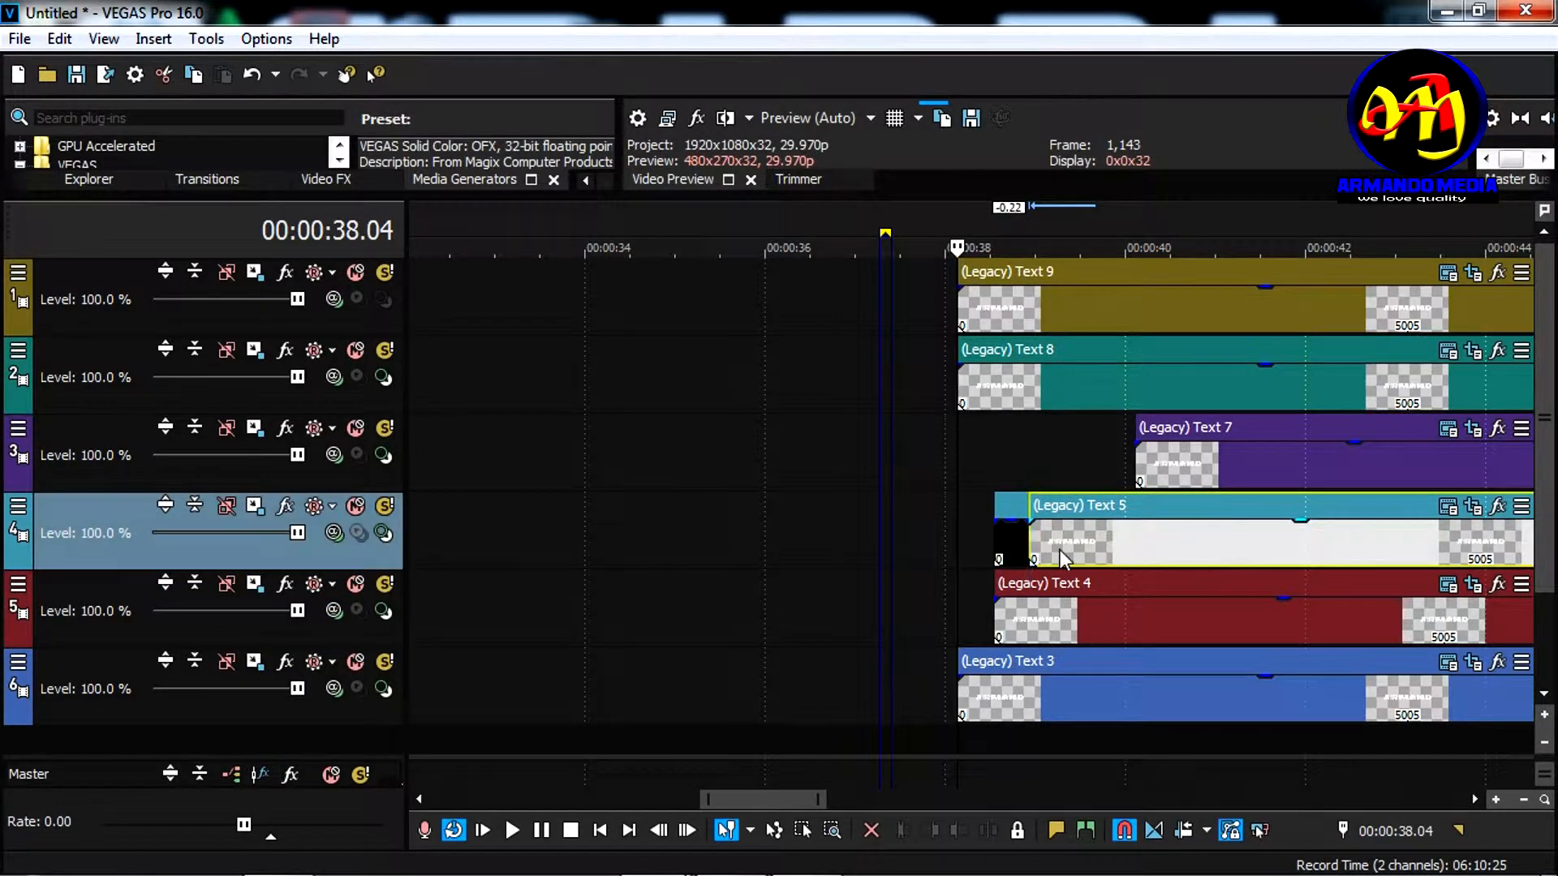
drag(1017, 544, 1029, 495)
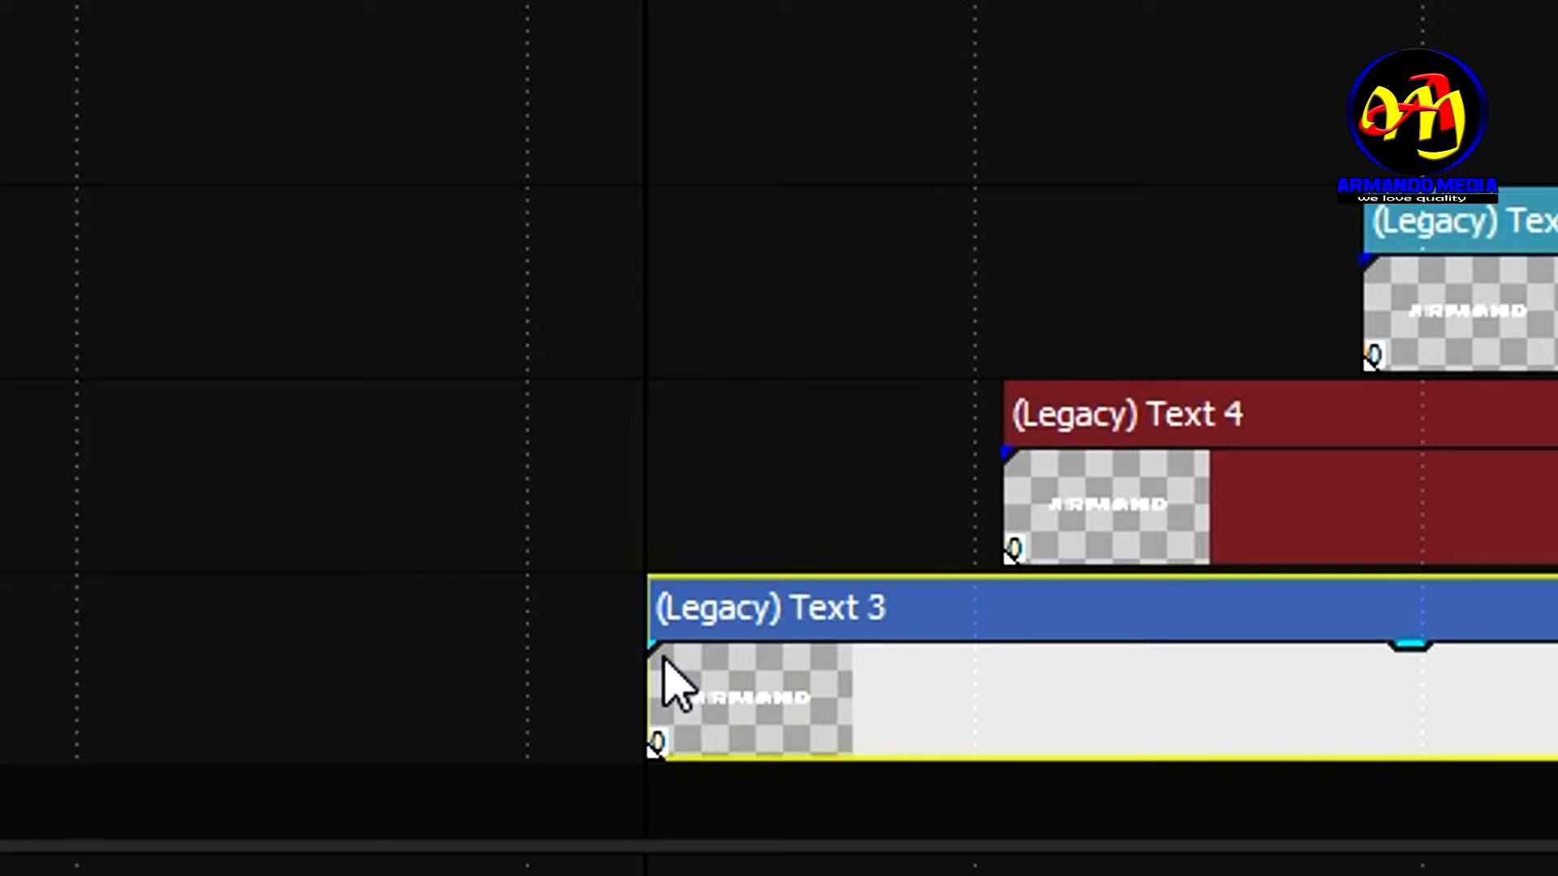
Fade in the Text 3 event up to Text 4's start and the Text 4 event up to Text 5's start
drag(641, 651, 992, 659)
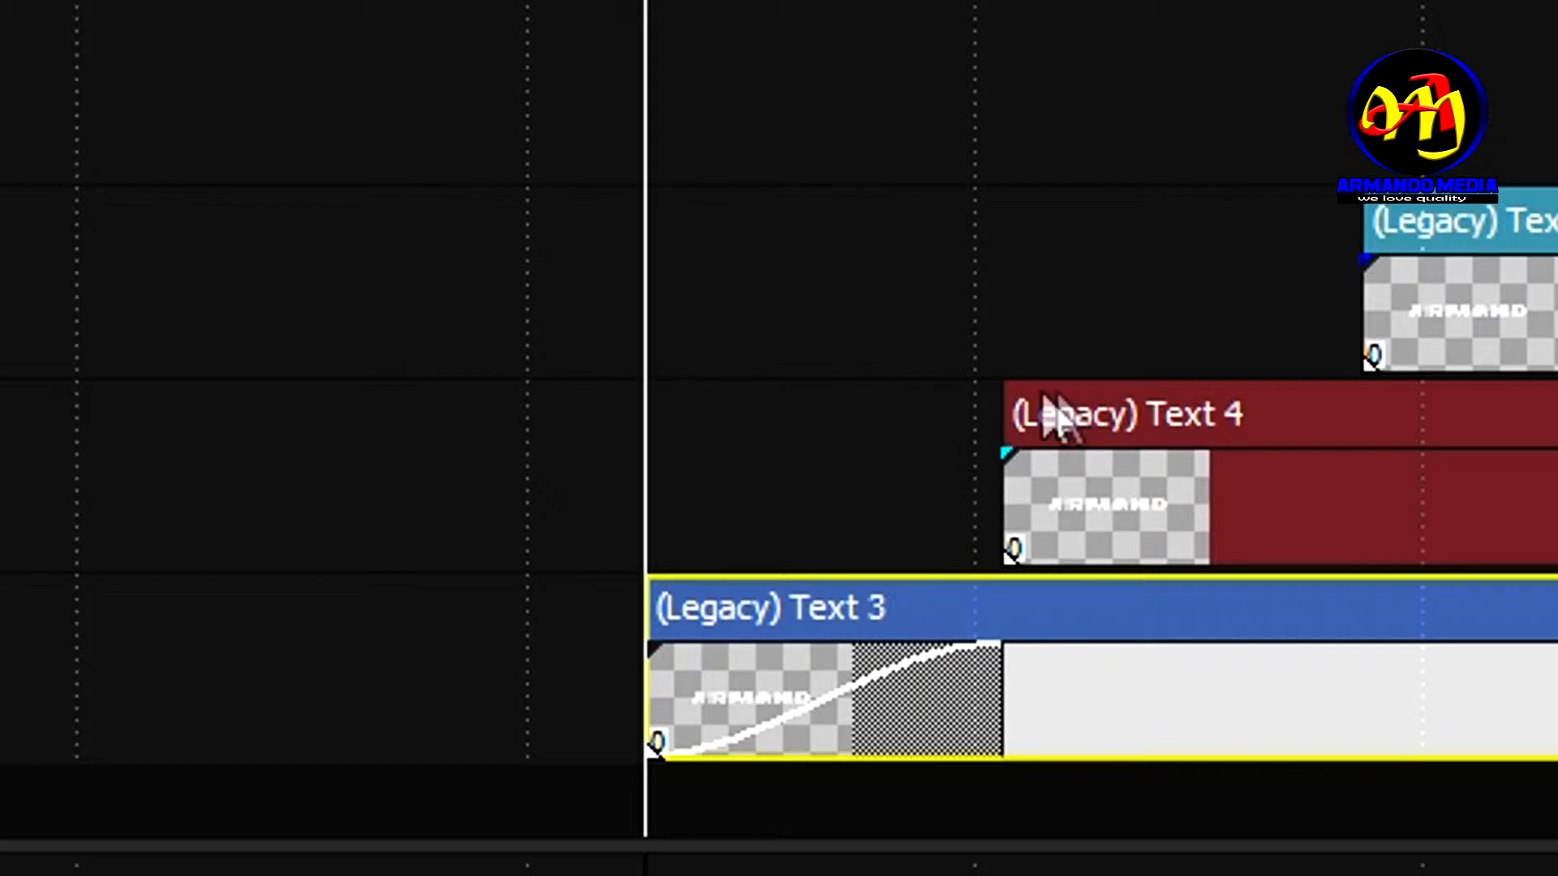
drag(990, 452, 1356, 459)
drag(1294, 298, 1244, 417)
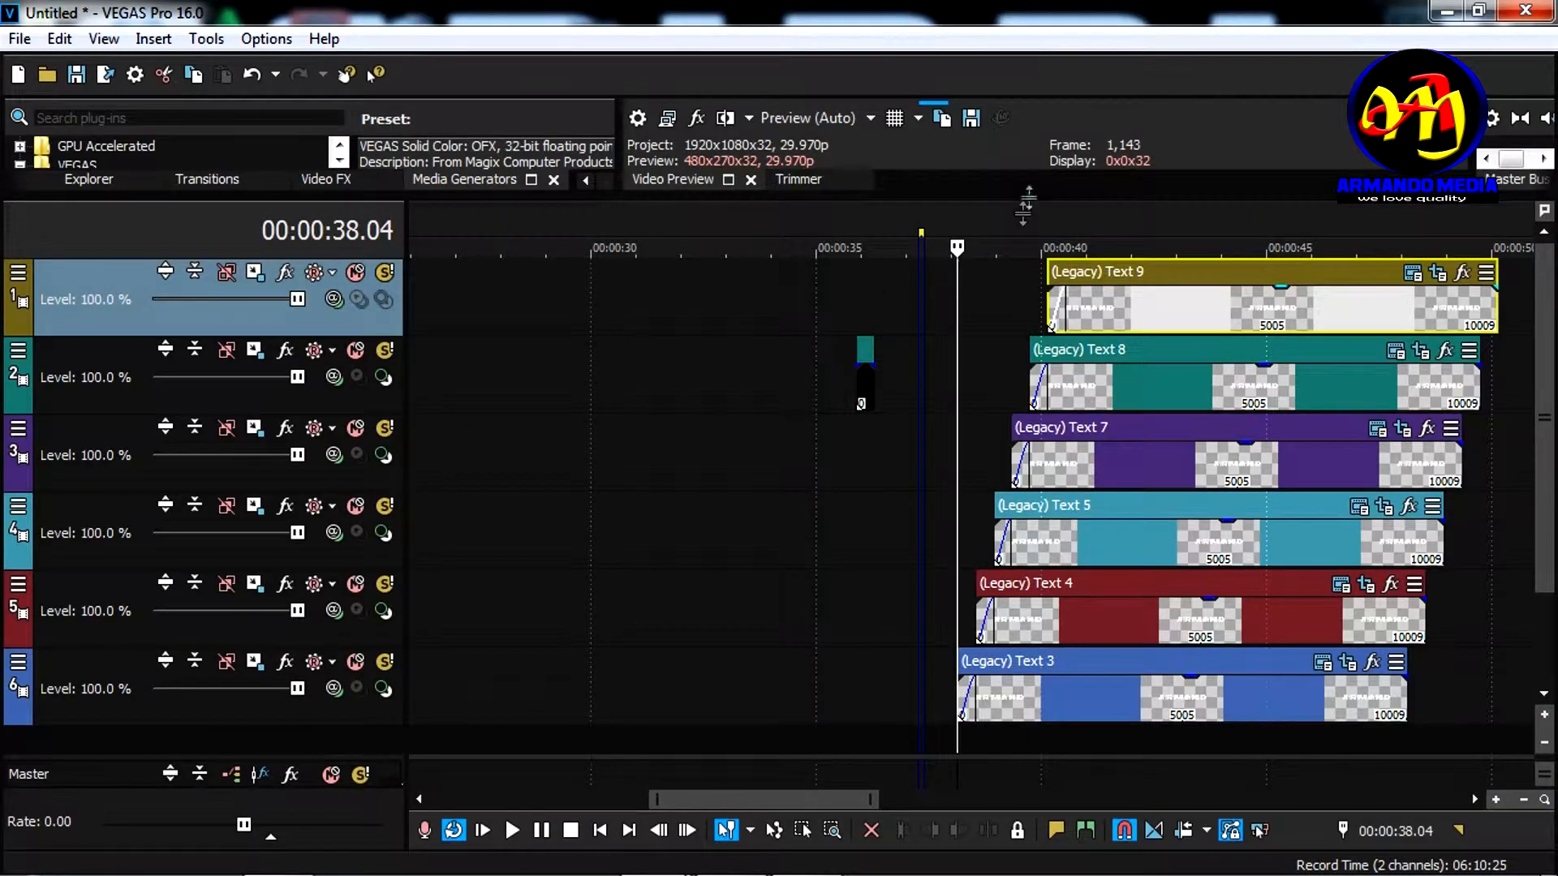
Play the staggered text events in an enlarged preview to check the letter-by-letter fade-in
drag(1026, 203, 1151, 583)
key(space)
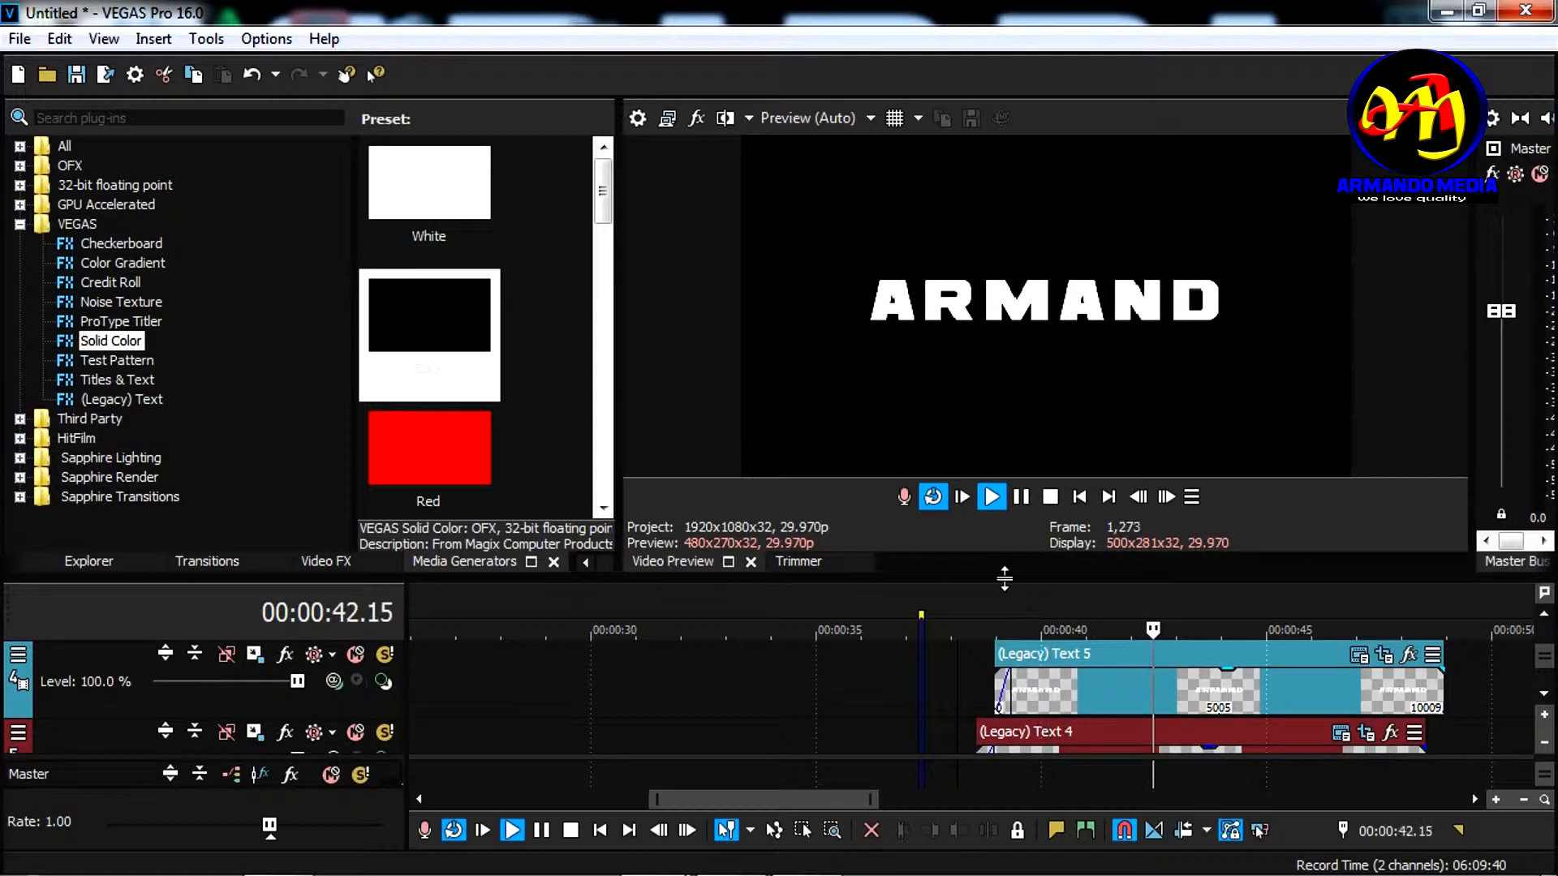
key(space)
drag(1005, 578, 1004, 258)
Lengthen the leftover black solid on track 2 by 5 frames
scroll(1084, 490, up, 5)
drag(1544, 456, 1546, 396)
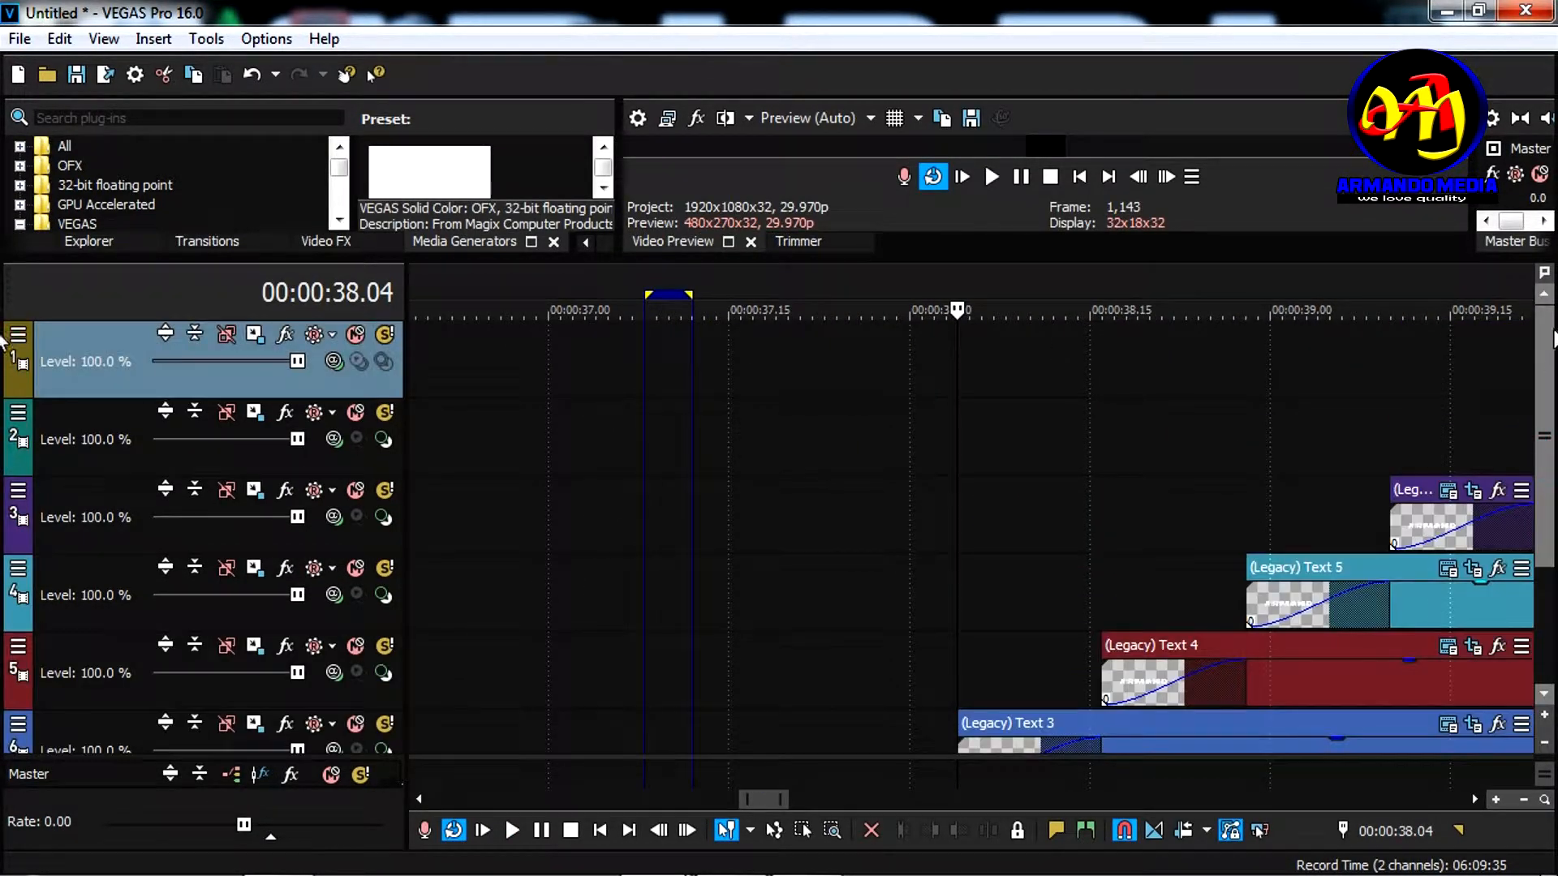
scroll(937, 513, down, 8)
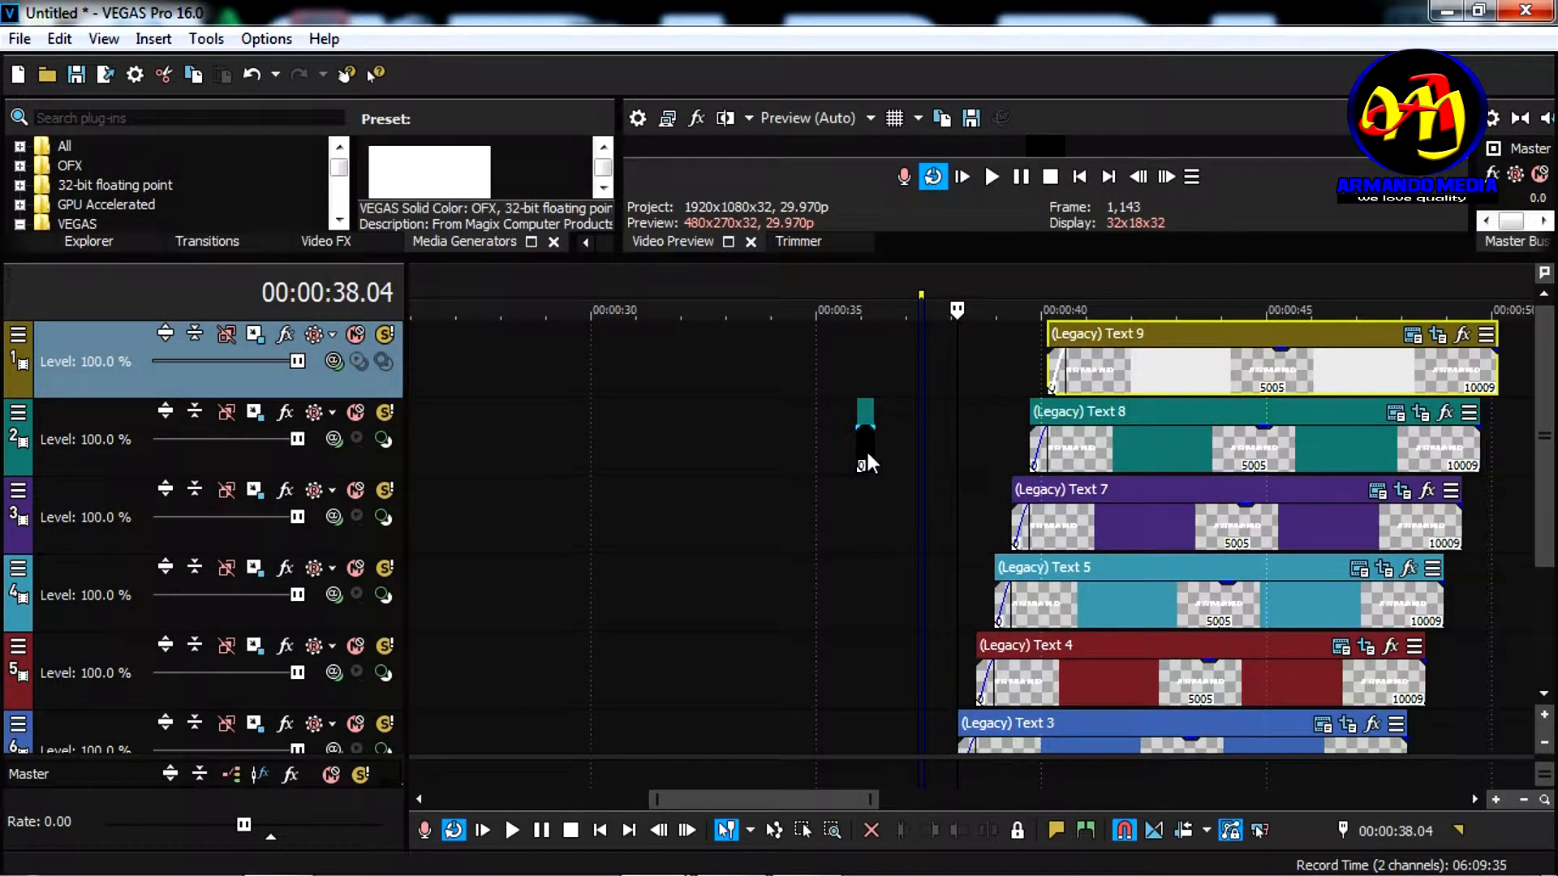
click(866, 462)
scroll(870, 462, up, 6)
drag(1006, 449, 1056, 450)
scroll(1357, 500, down, 4)
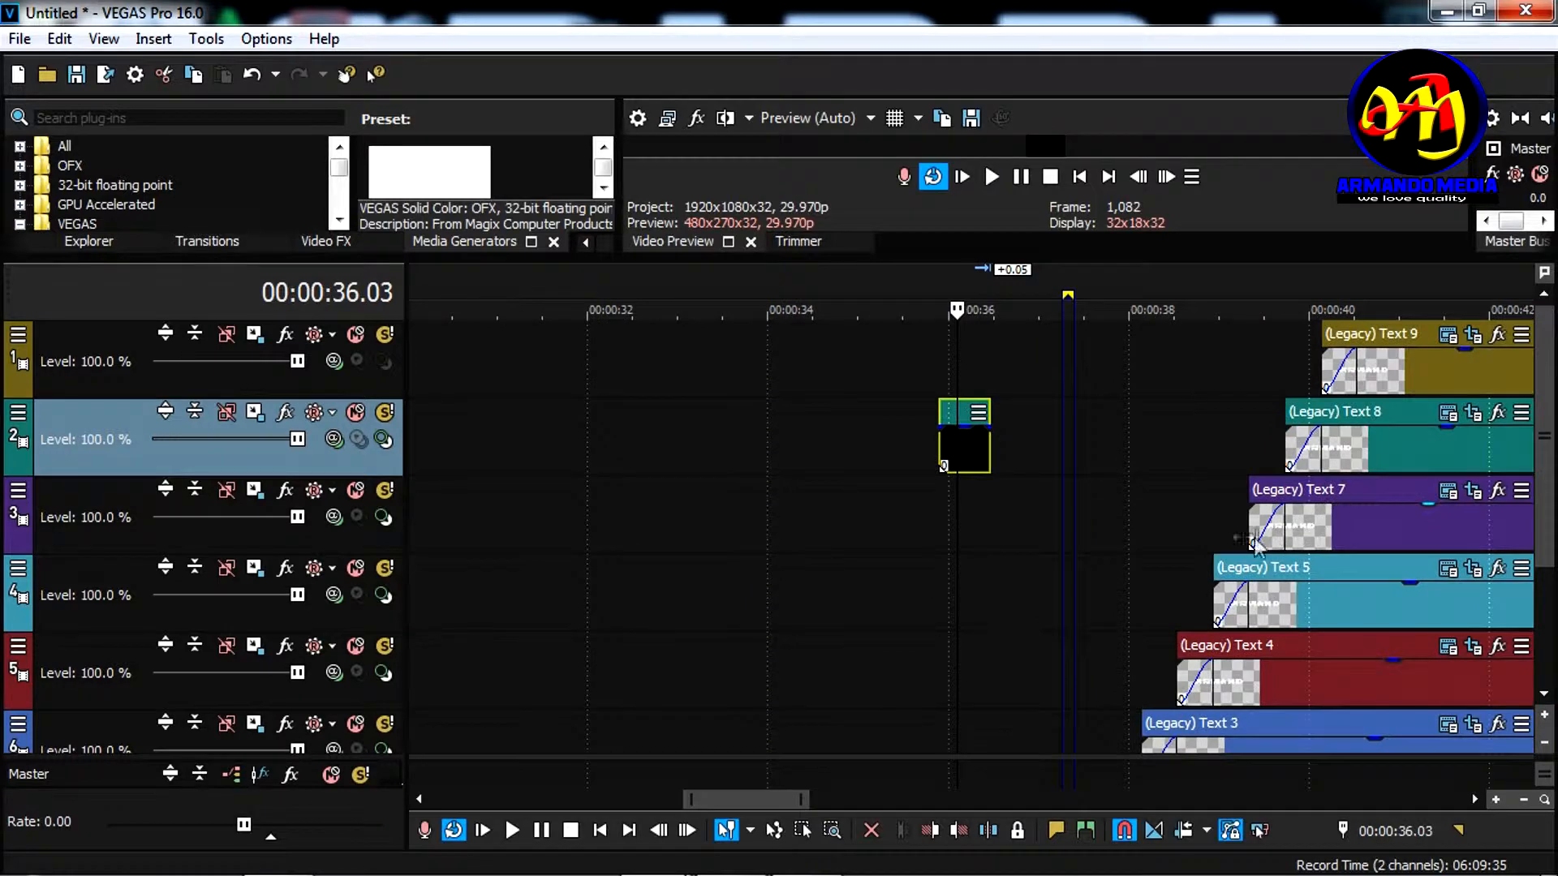
Use the lengthened black spacer on track 5 to start Text 4 one spacer length after Text 3, and shift Text 5 later on track 4
drag(967, 451, 1155, 665)
scroll(1250, 685, up, 3)
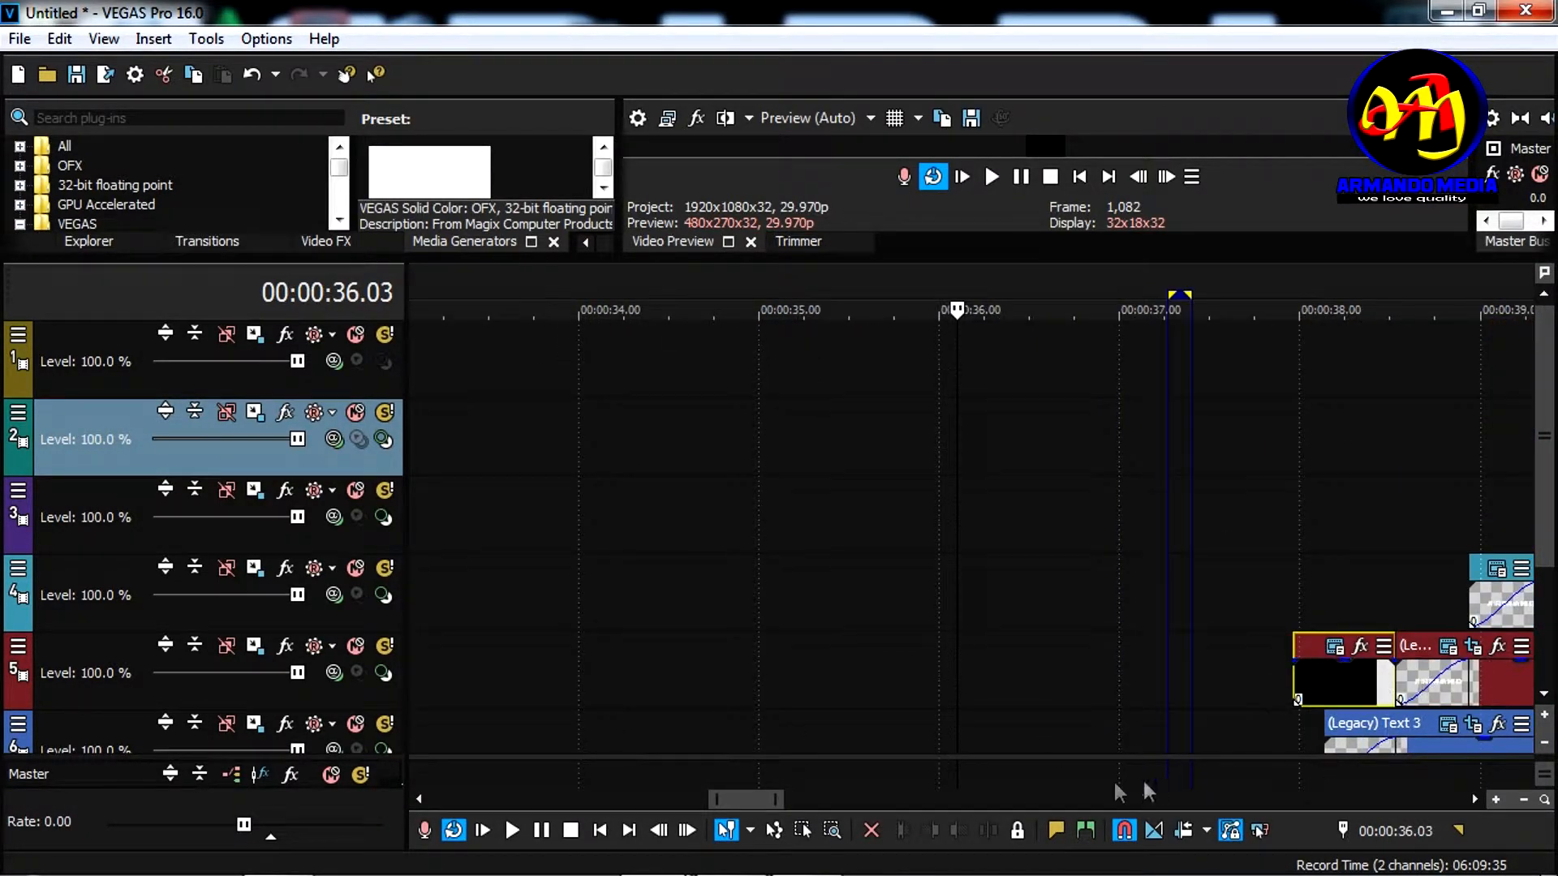
mouse_move(742, 803)
mouse_down()
mouse_move(781, 801)
mouse_move(768, 802)
mouse_up()
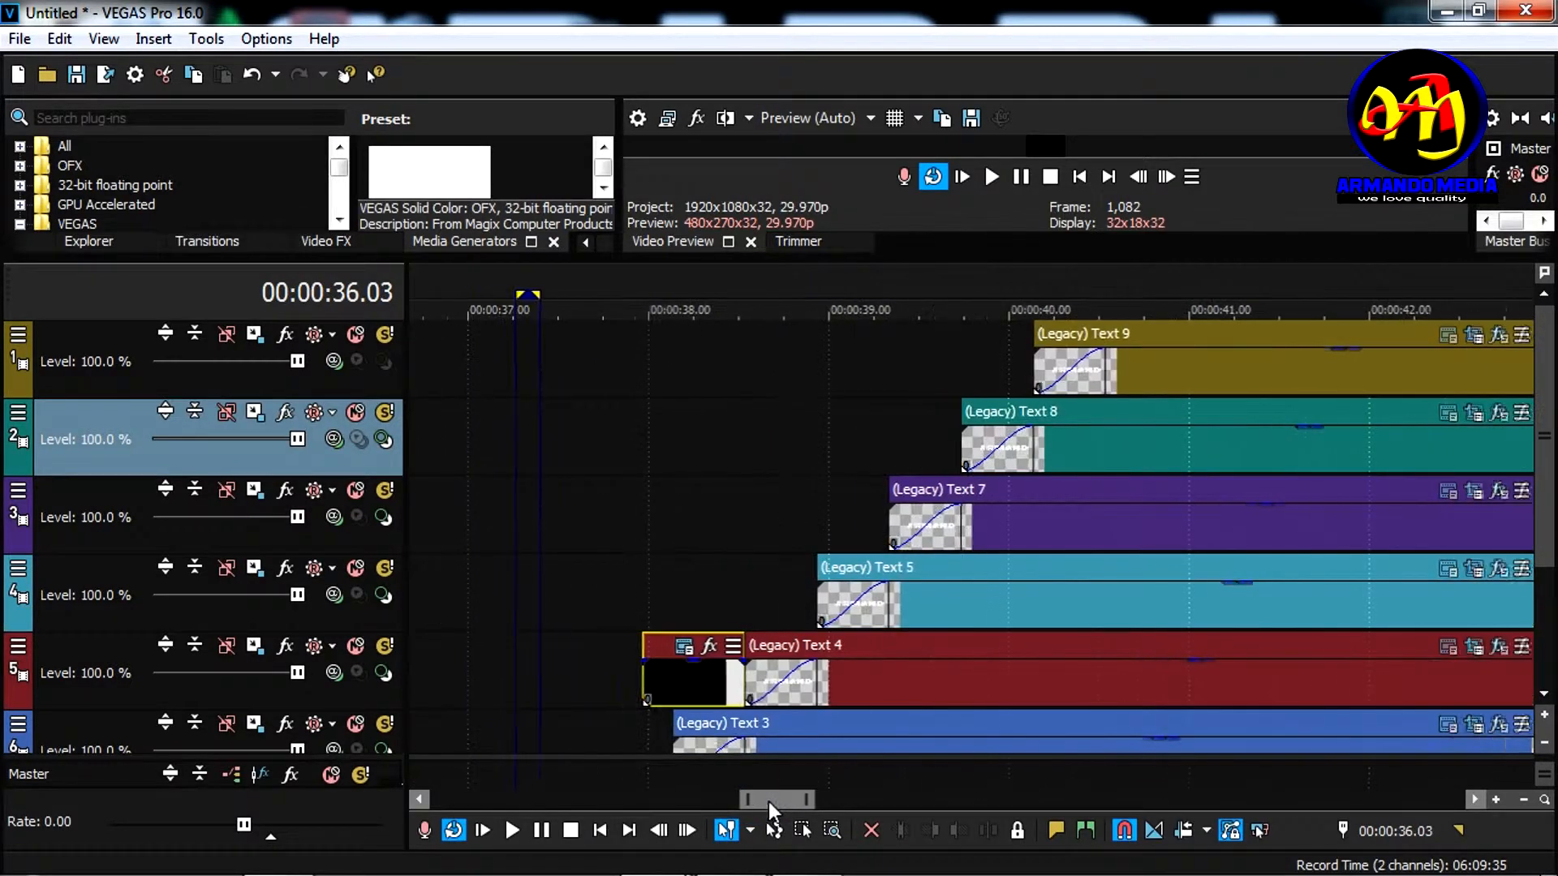
drag(855, 683, 858, 689)
drag(702, 691, 729, 685)
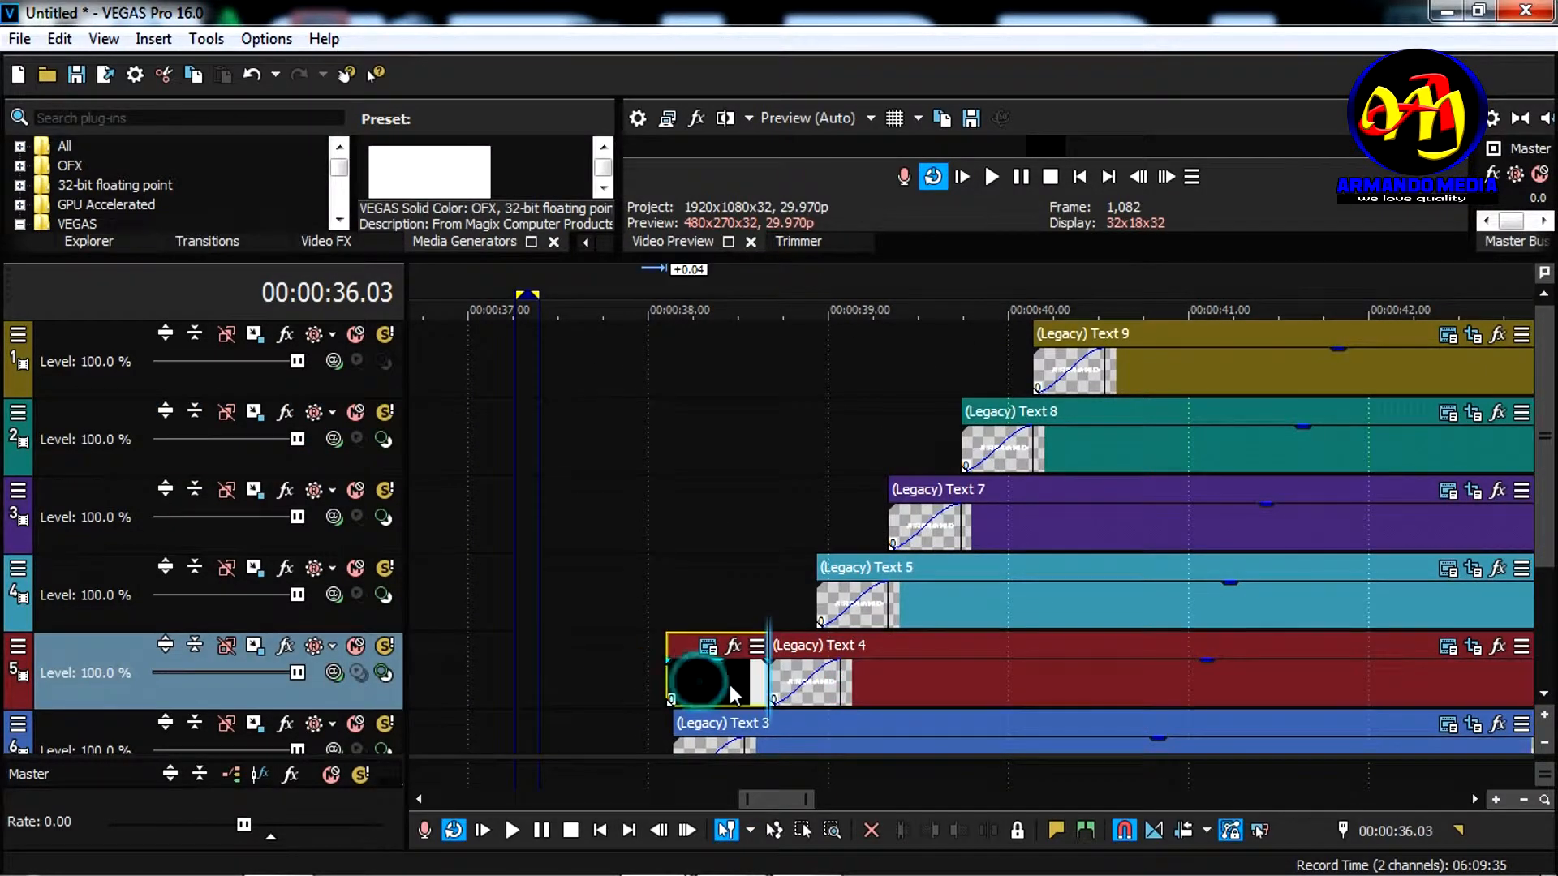
drag(868, 695, 880, 694)
drag(732, 684, 729, 683)
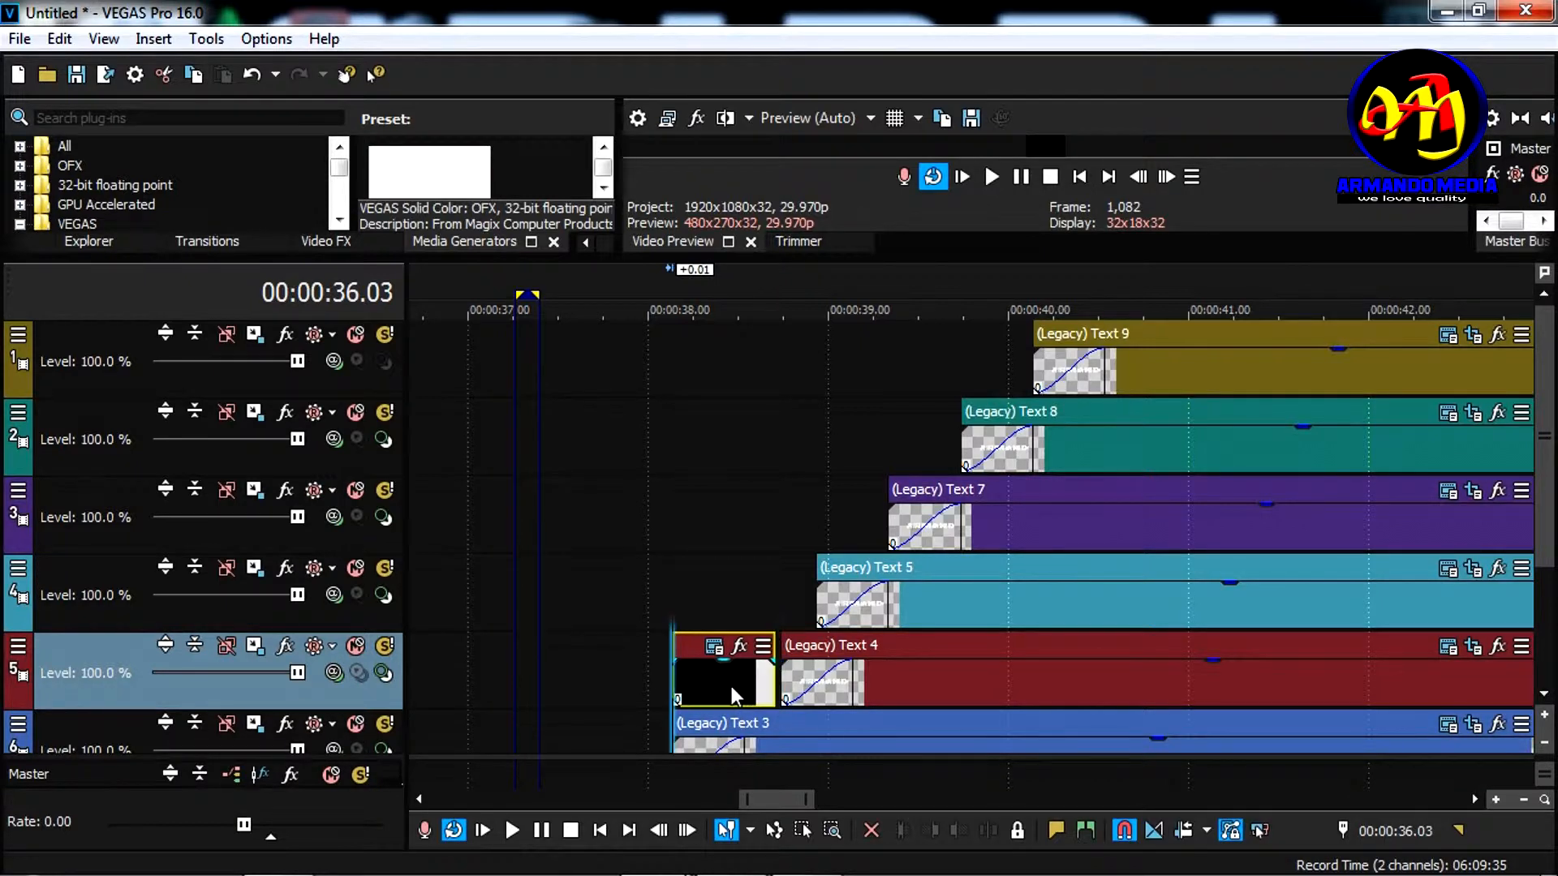
drag(907, 689, 923, 693)
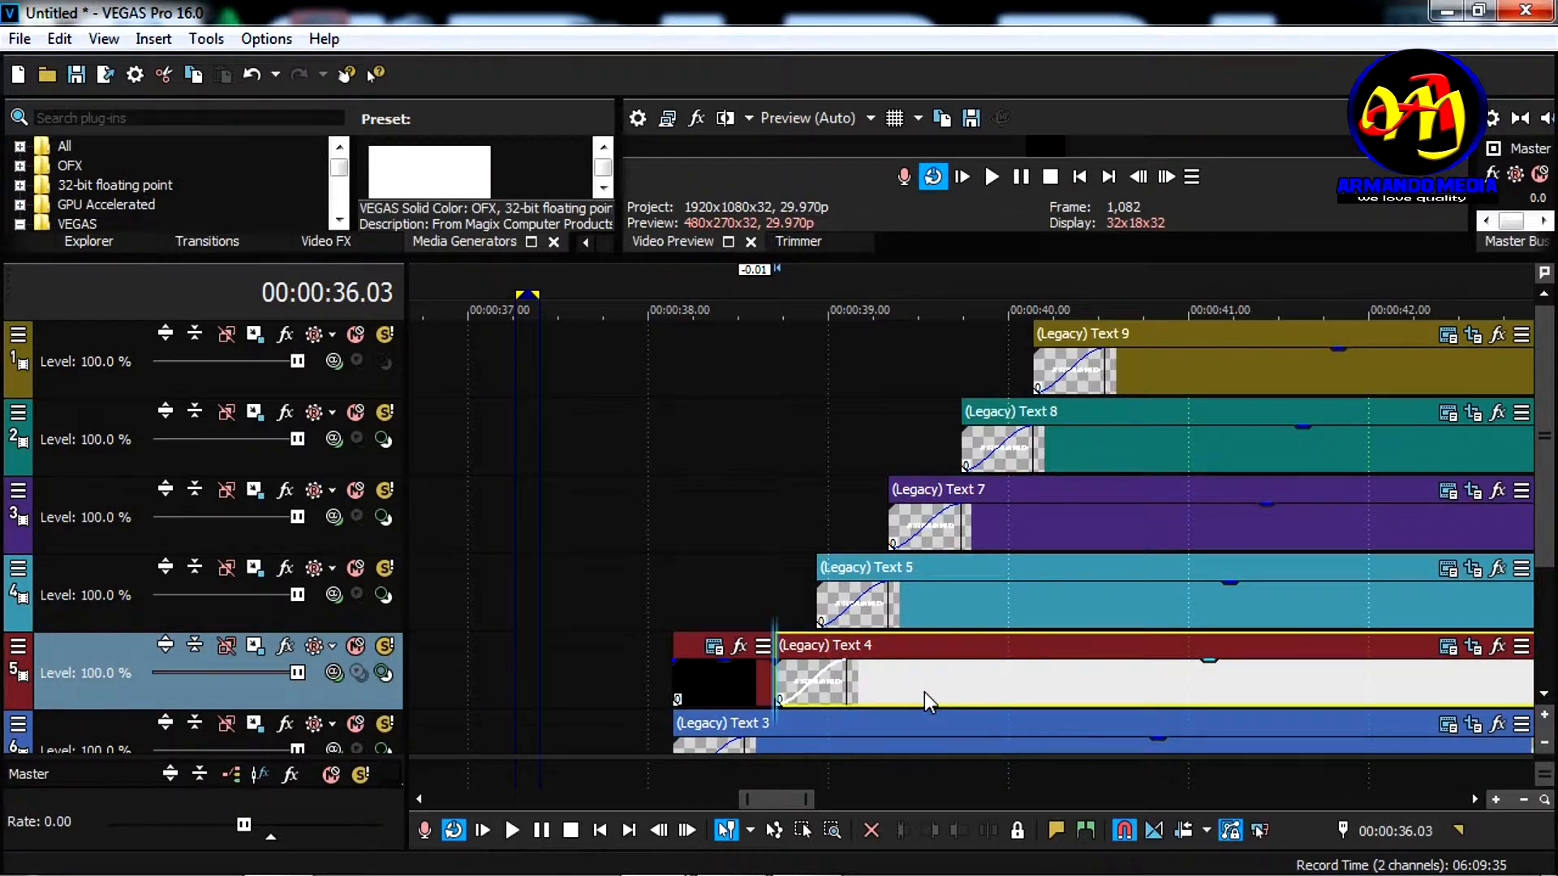
drag(991, 598, 1067, 608)
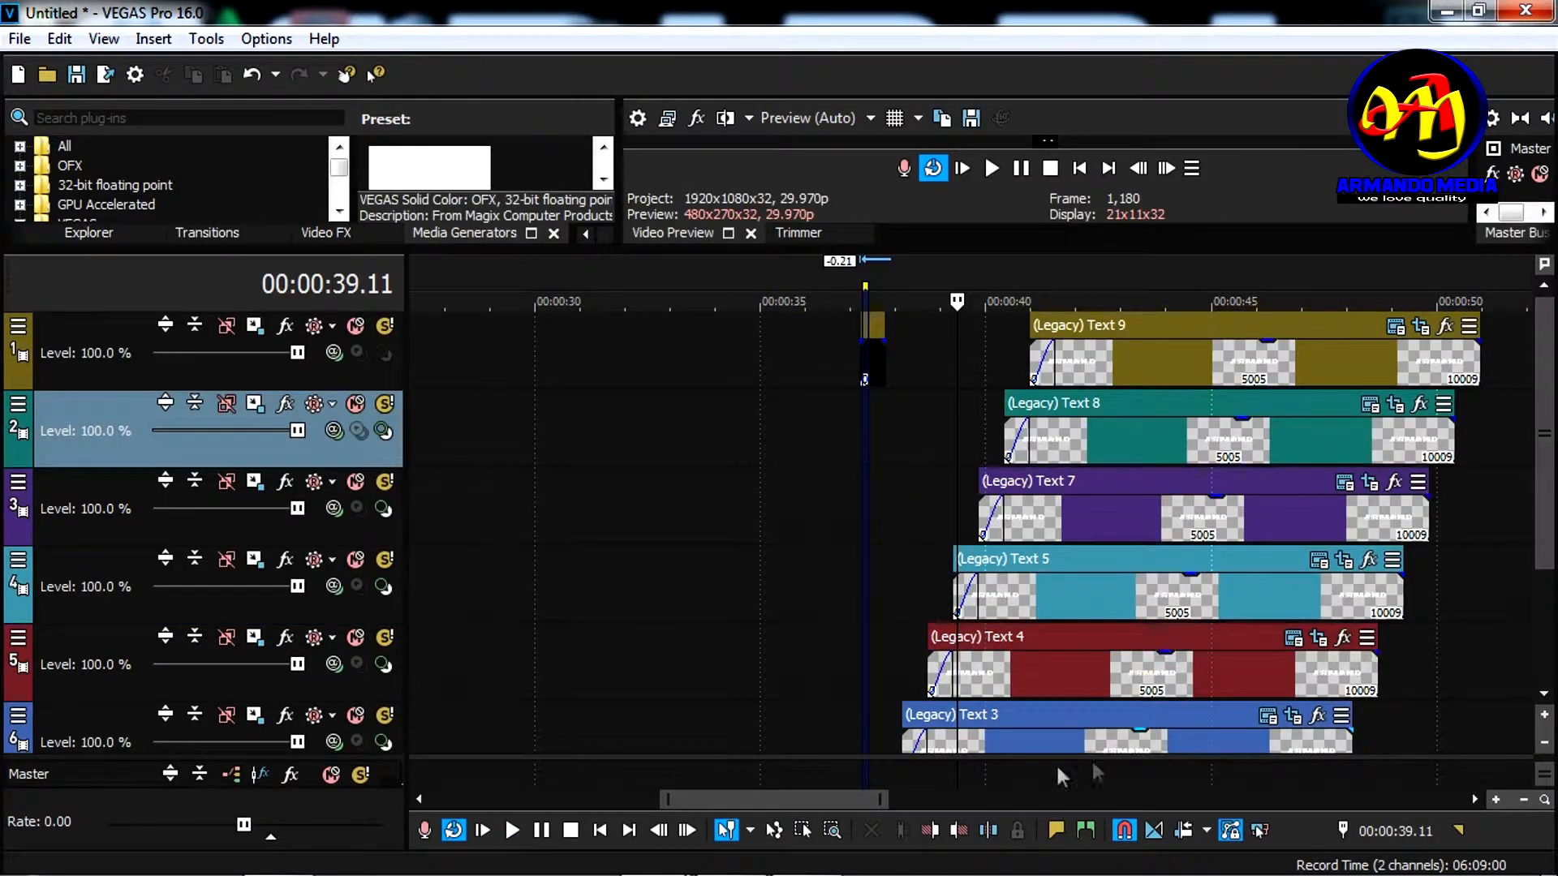
Trim the ends of Text 9, Text 8, Text 7 and Text 5 back by 6.06, 5.11, 4.05 and 3.03 so each lower track ends slightly later
drag(824, 799, 913, 800)
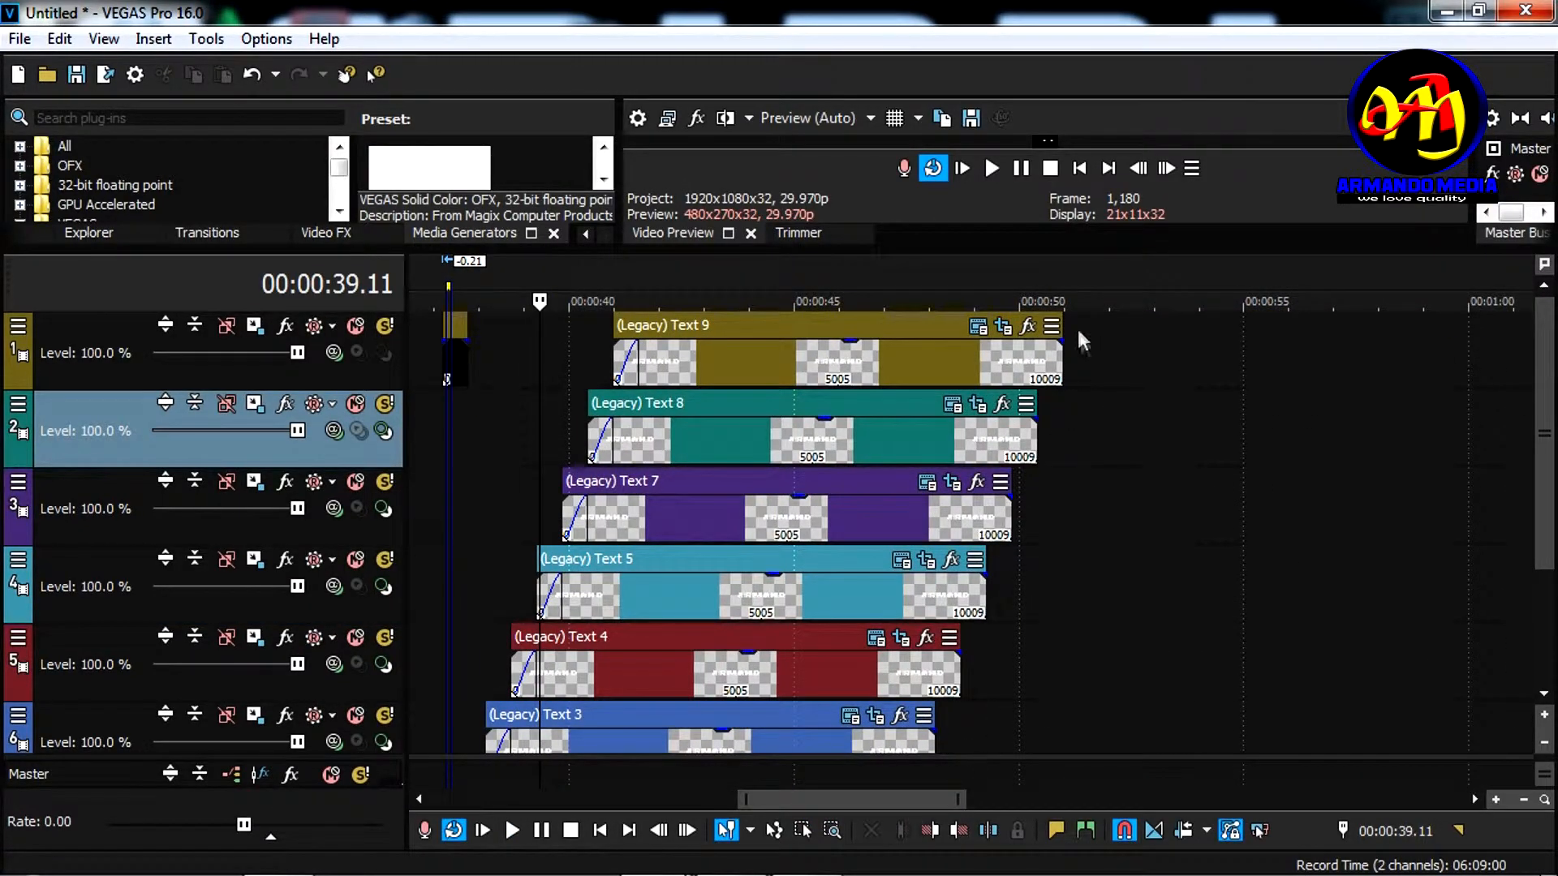
scroll(1551, 404, down, 1)
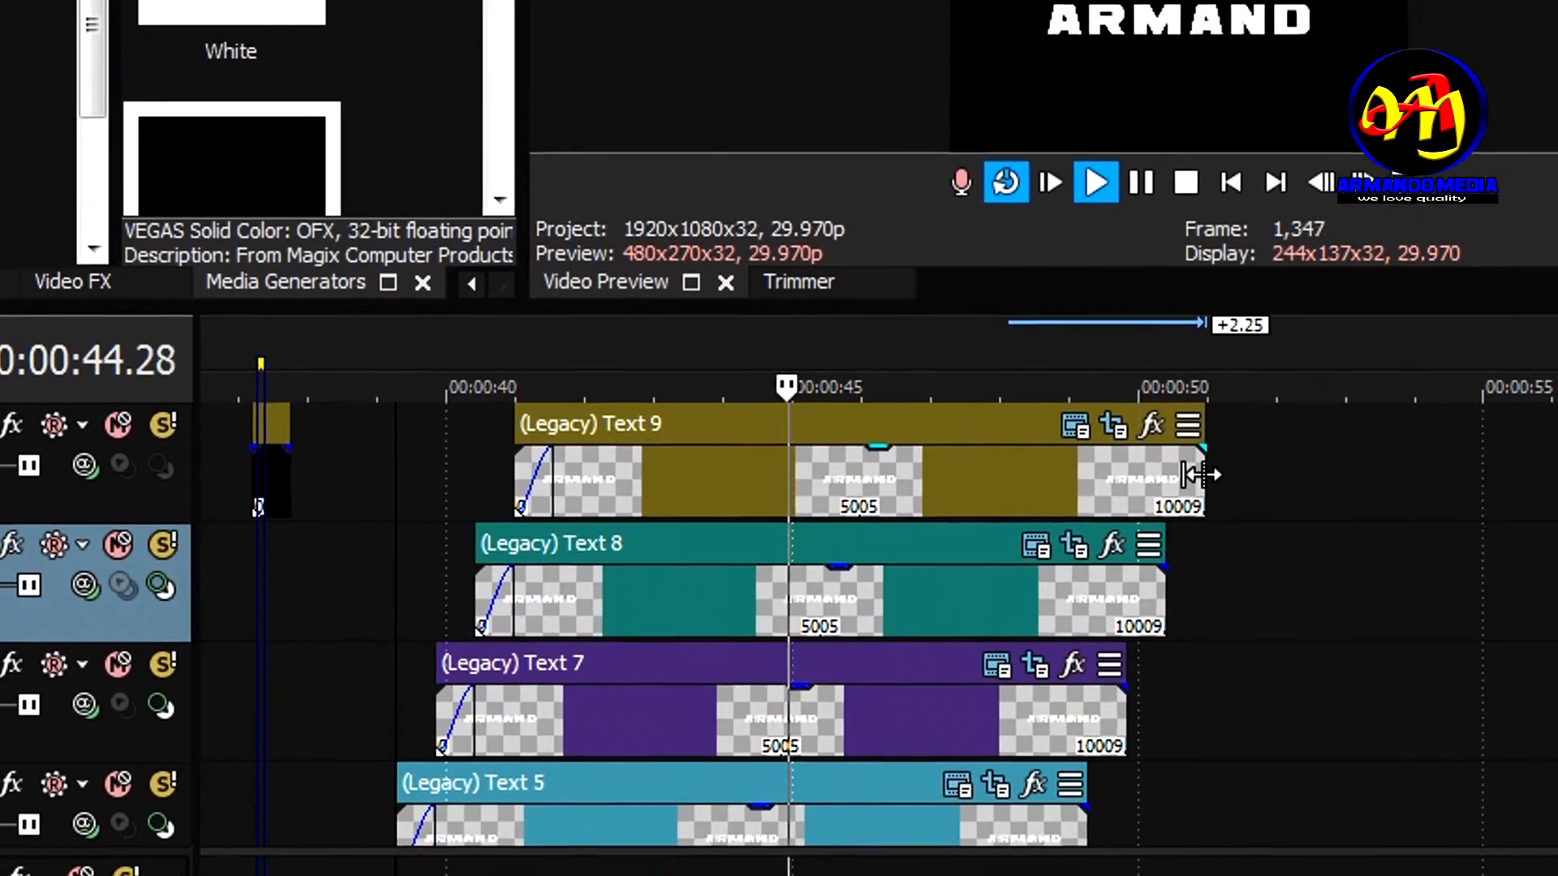
key(space)
drag(1187, 502, 777, 503)
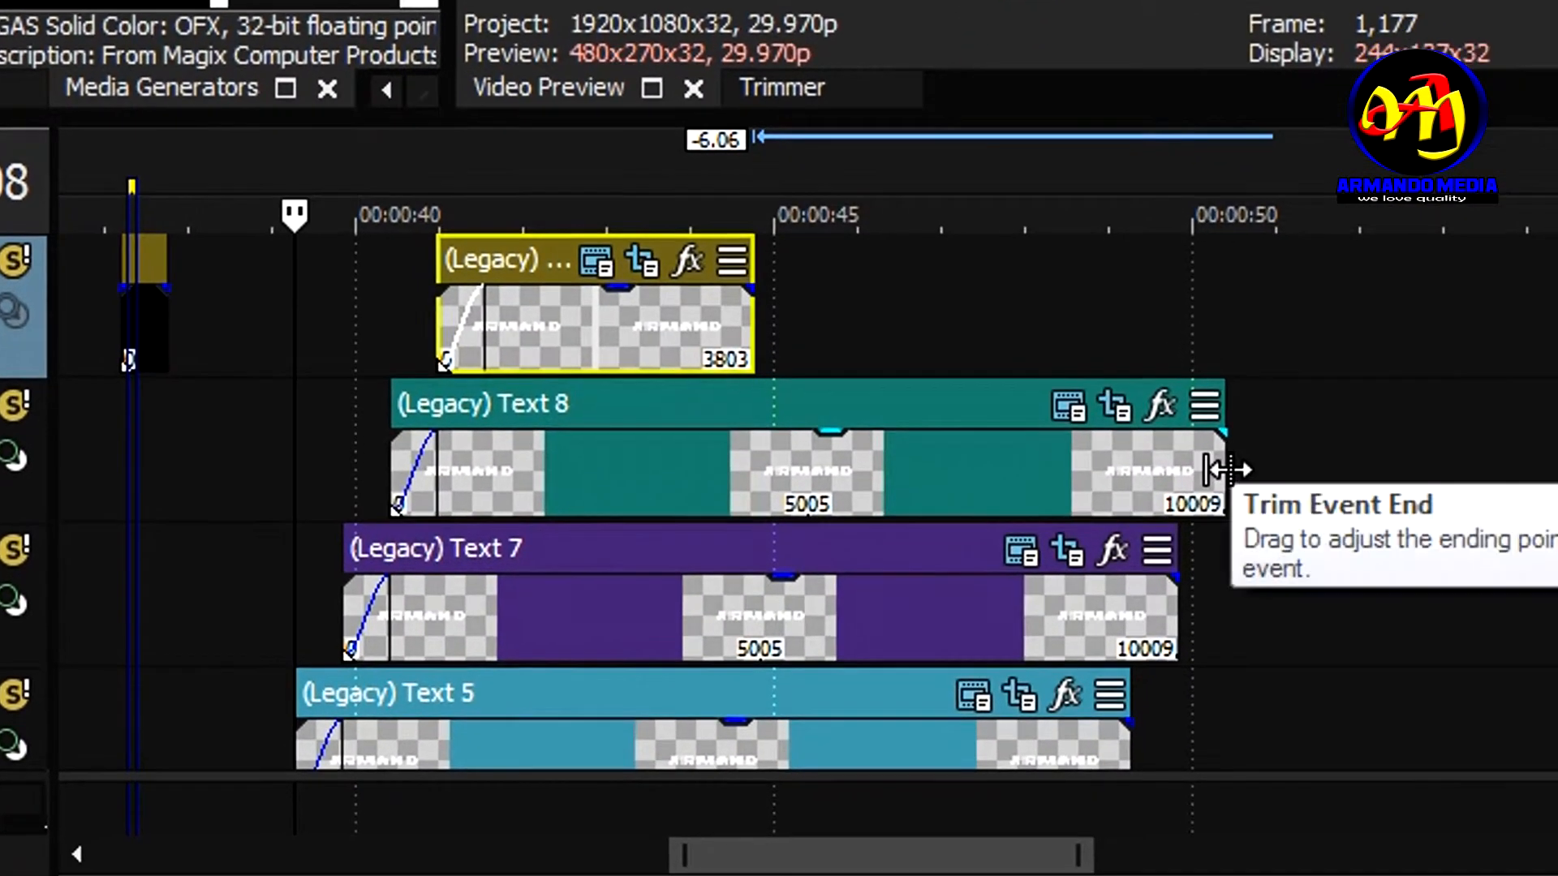
drag(1198, 501, 768, 504)
drag(759, 448, 775, 449)
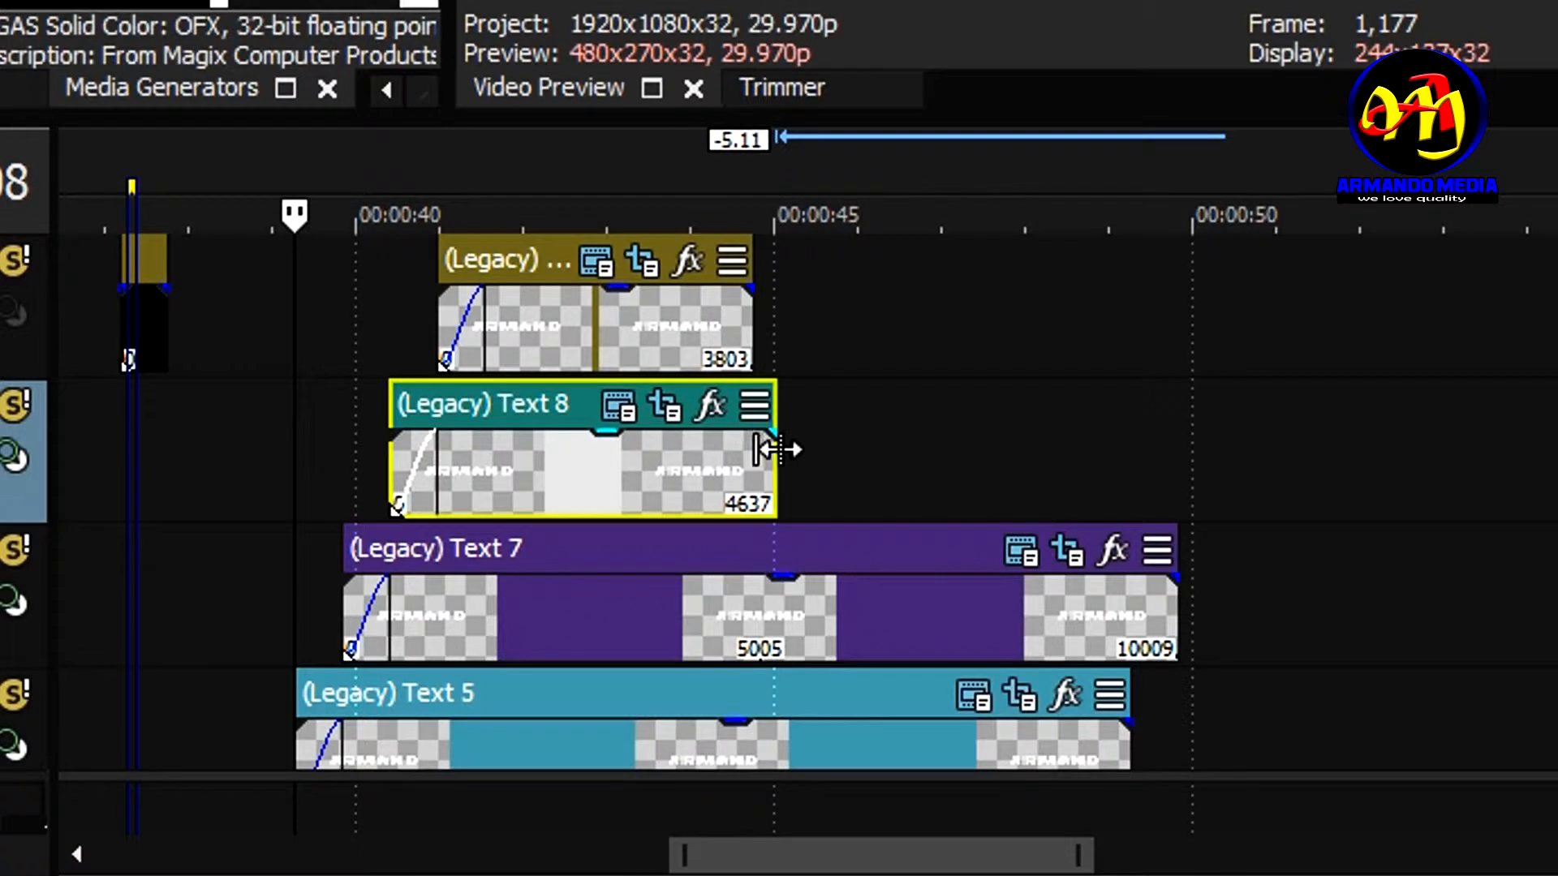
drag(1175, 590, 820, 587)
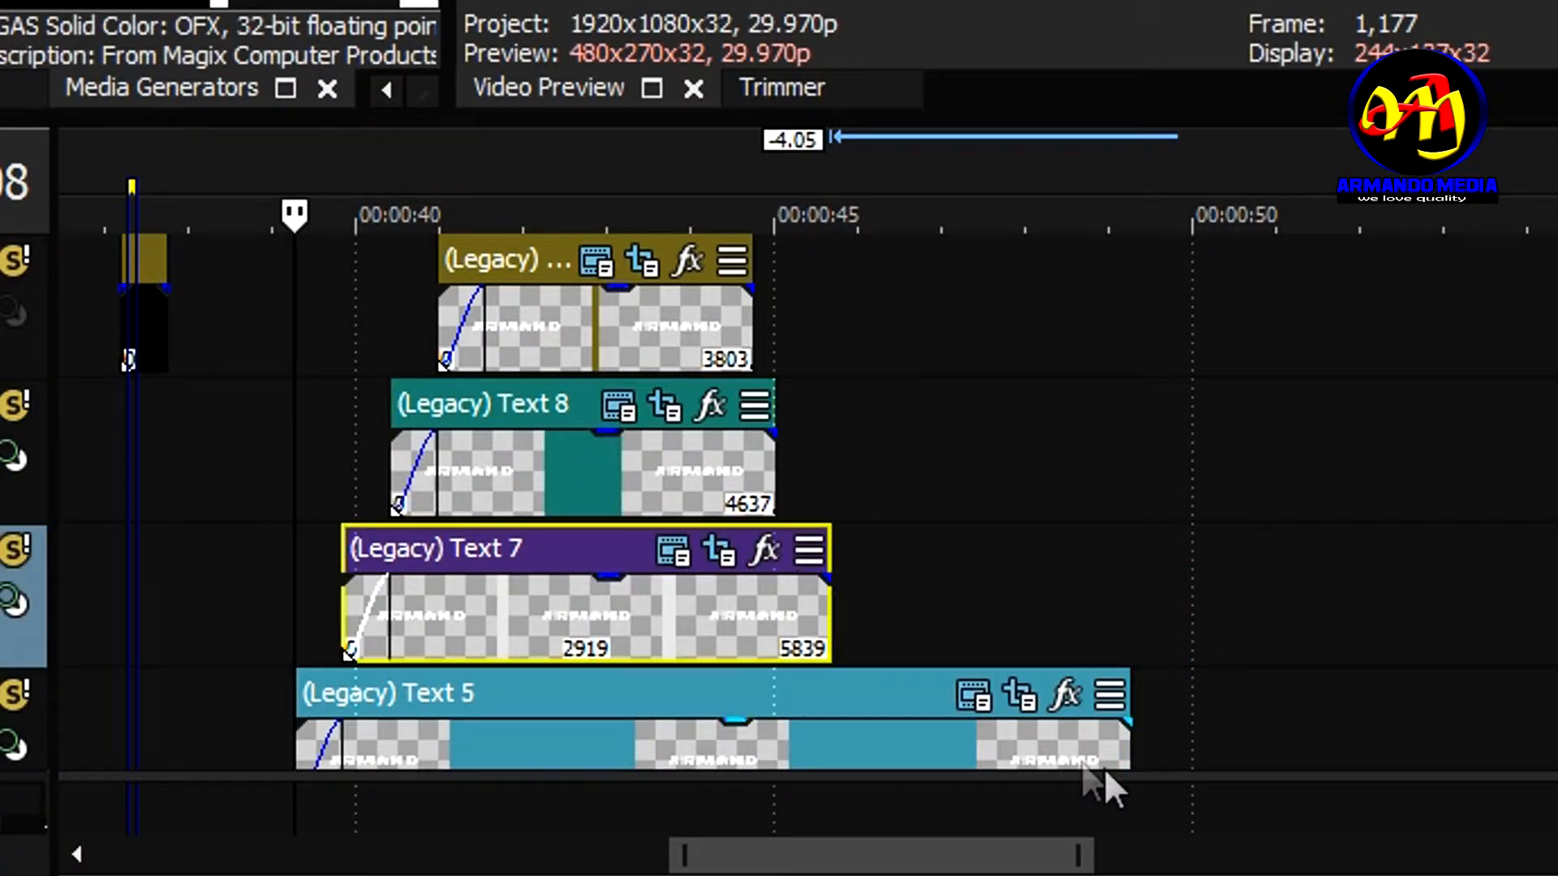
drag(1131, 737, 872, 735)
scroll(665, 501, down, 1)
scroll(1265, 630, down, 1)
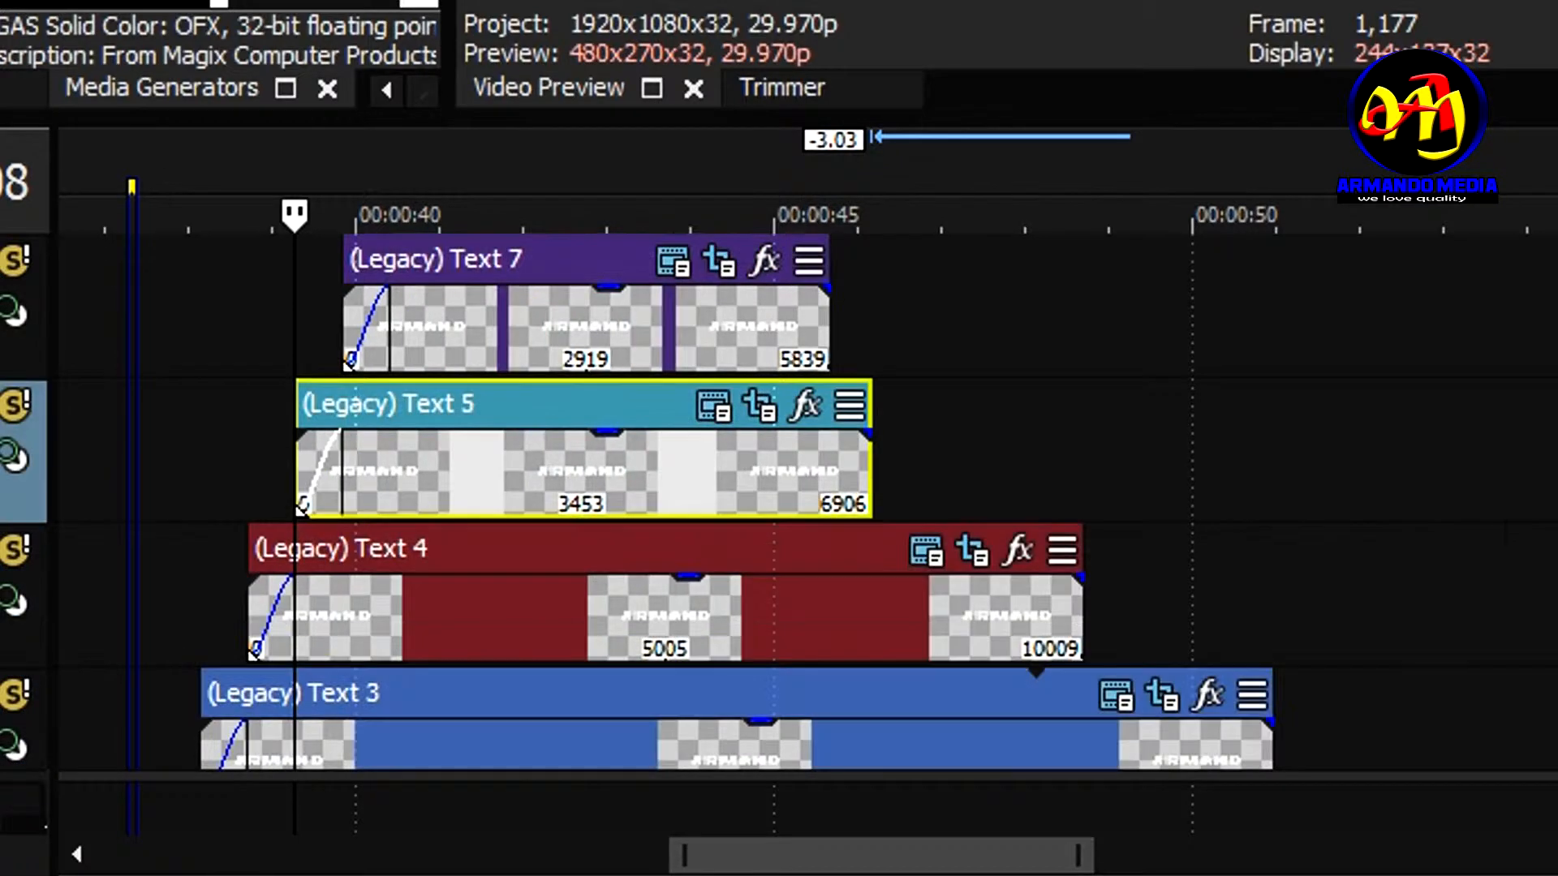
Add fade-outs to the ends of Text 9, Text 8, Text 7 and Text 5, using an offset of 00:00:00.24 on Text 8
scroll(1120, 630, up, 2)
drag(745, 286, 698, 299)
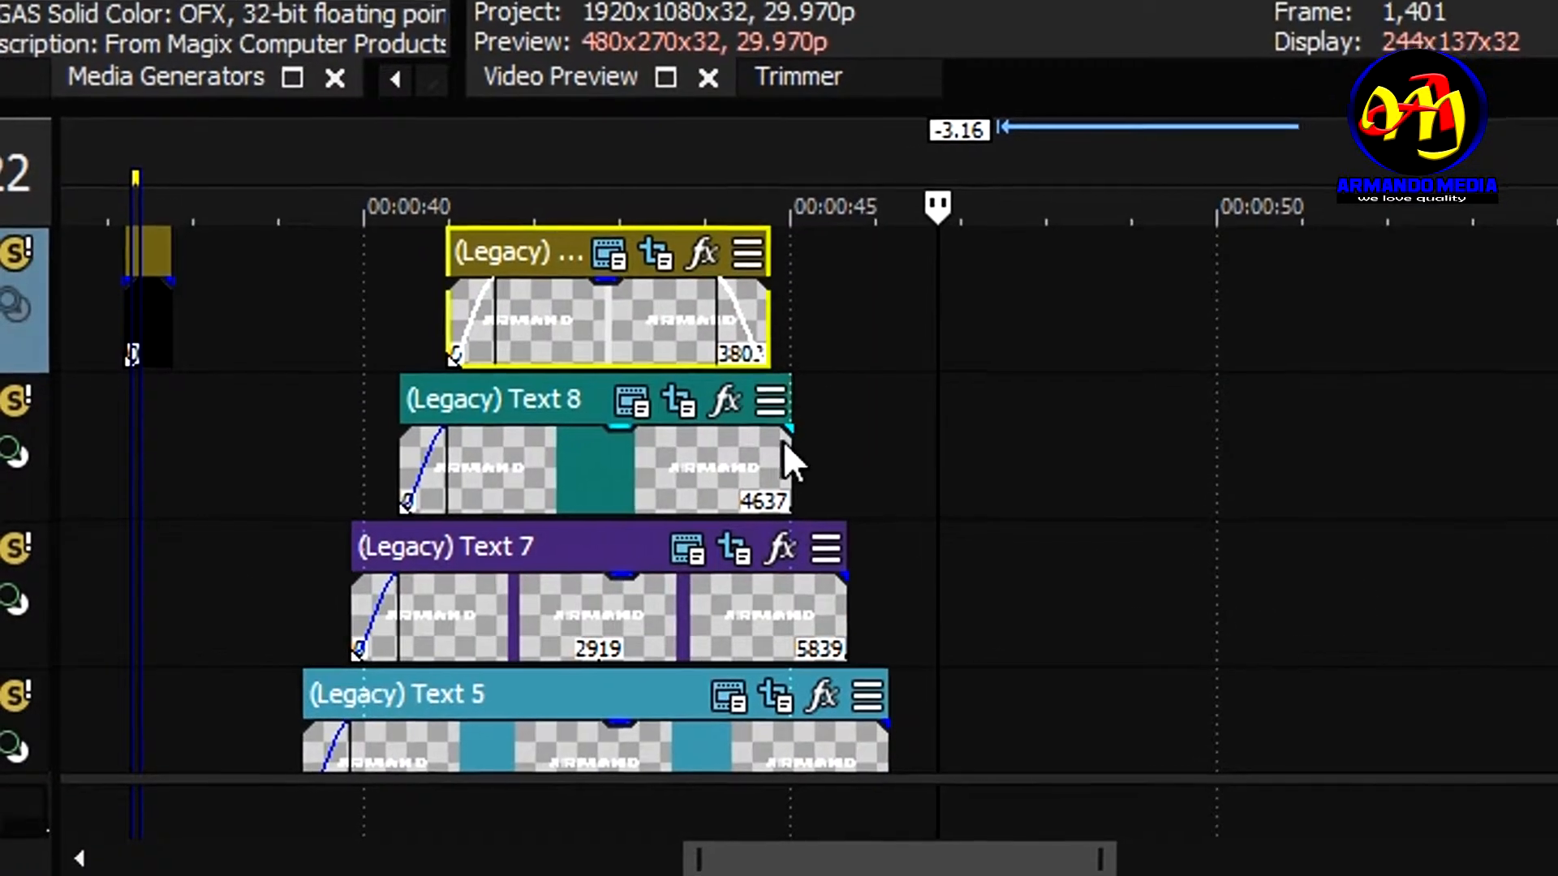
mouse_move(777, 430)
mouse_down()
mouse_move(704, 435)
mouse_move(767, 417)
mouse_up()
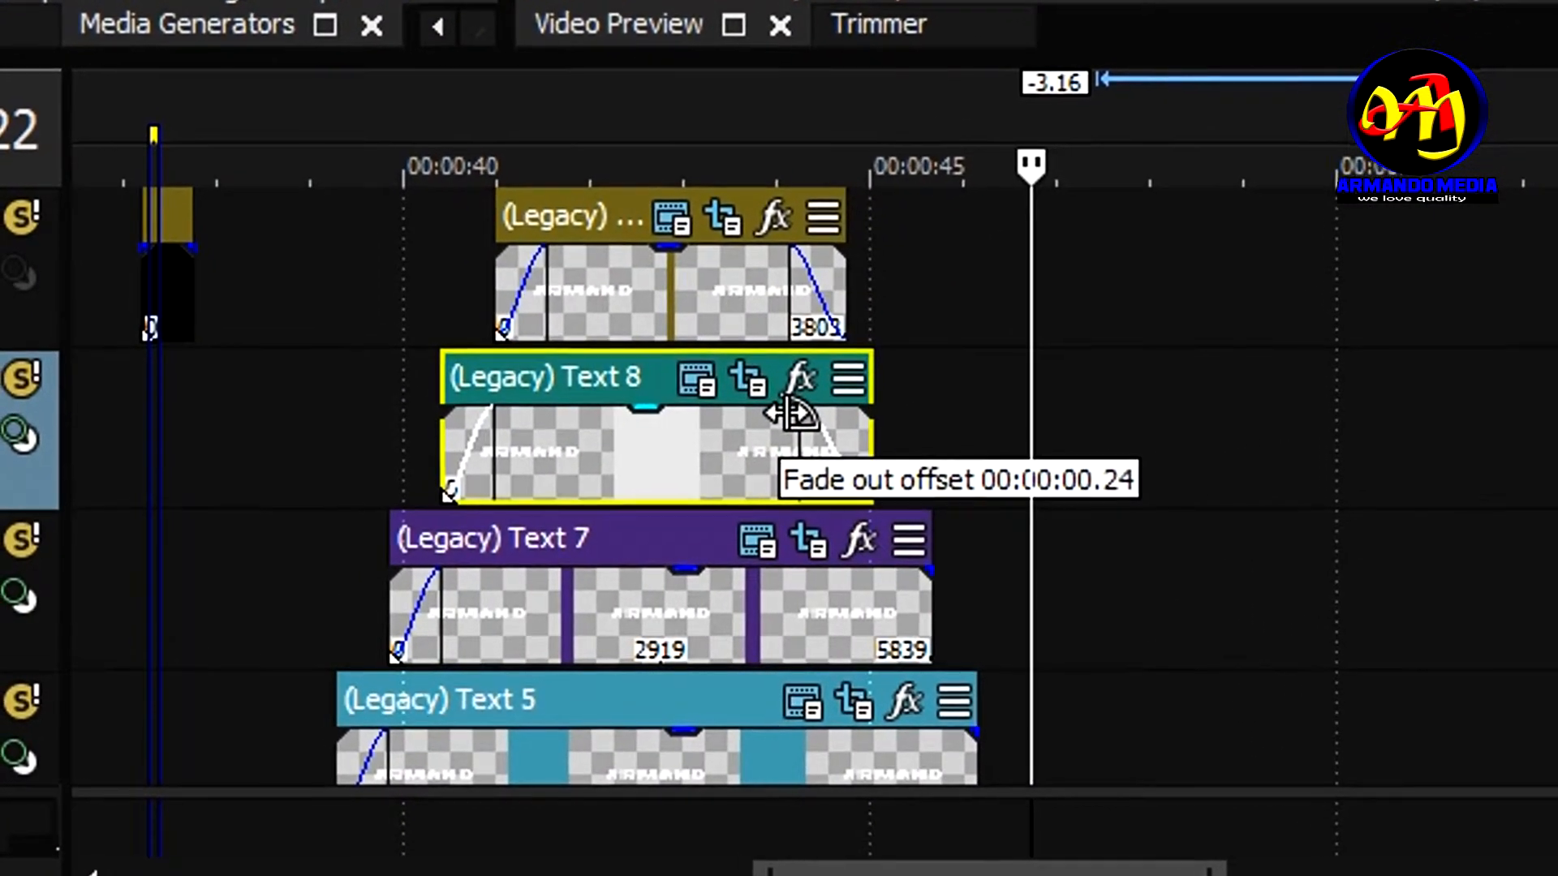
drag(1002, 571, 1052, 576)
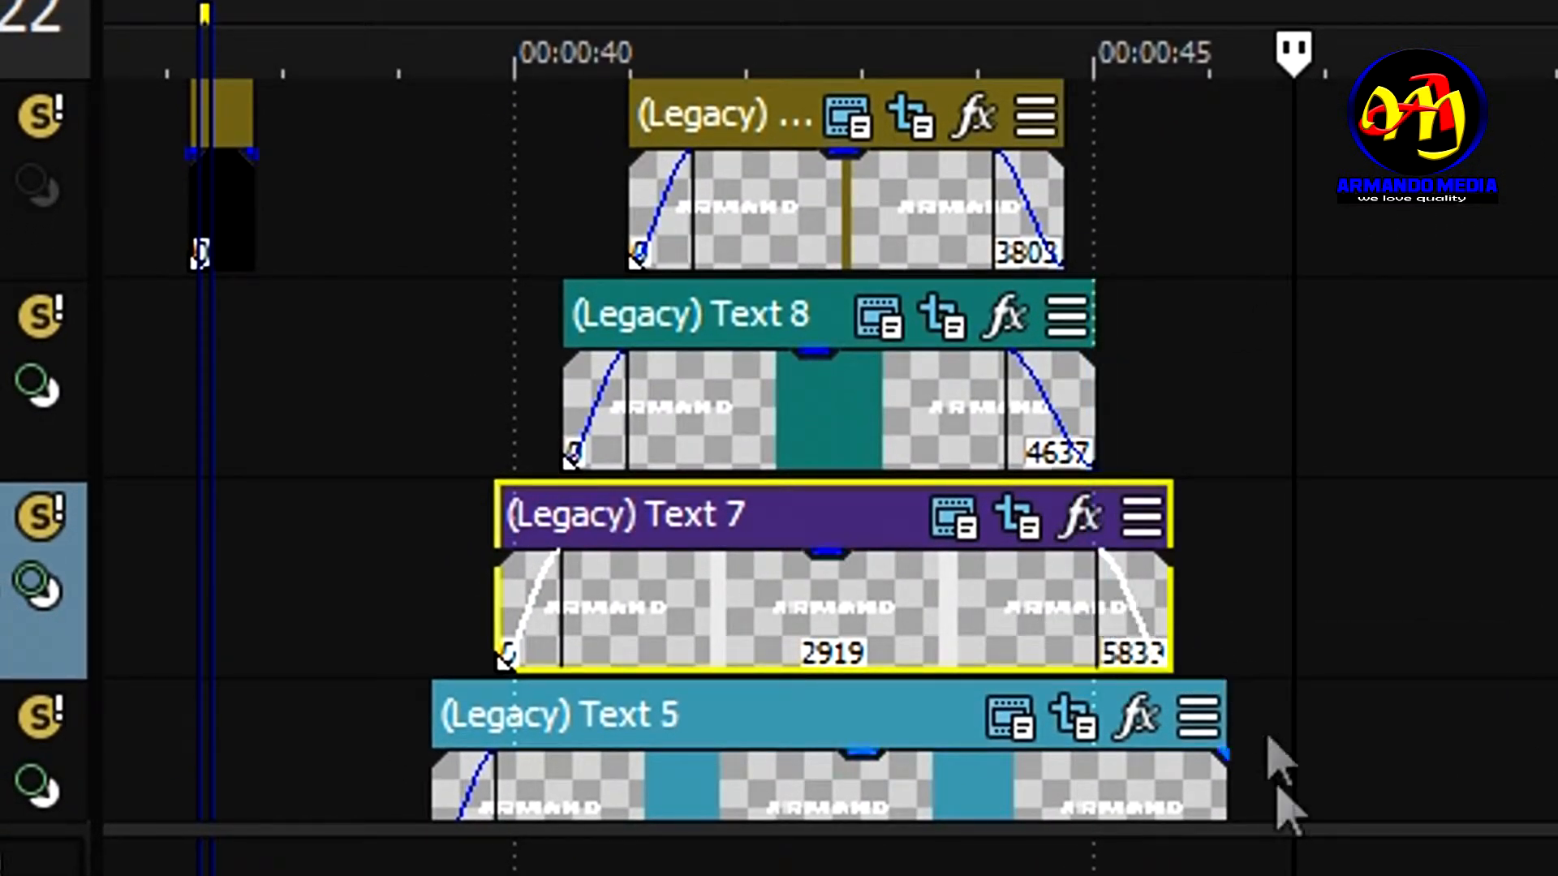
drag(1224, 752, 1172, 748)
Play the multicoloured ARMANDO example in minimalist text effect.veg, and inspect its Text 24 event up close on the timeline
key(space)
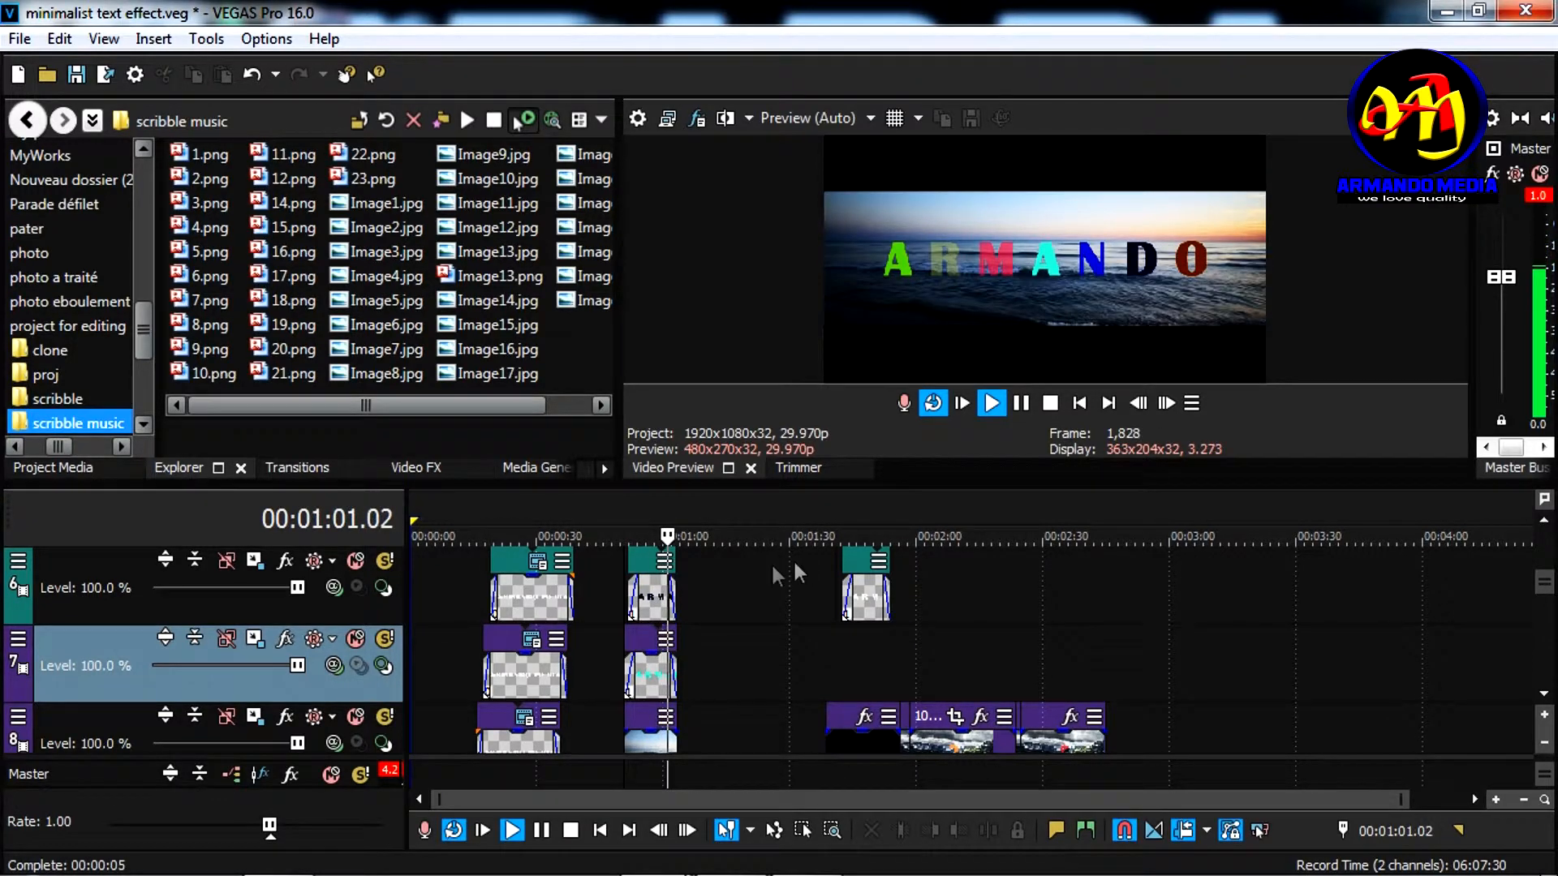
key(space)
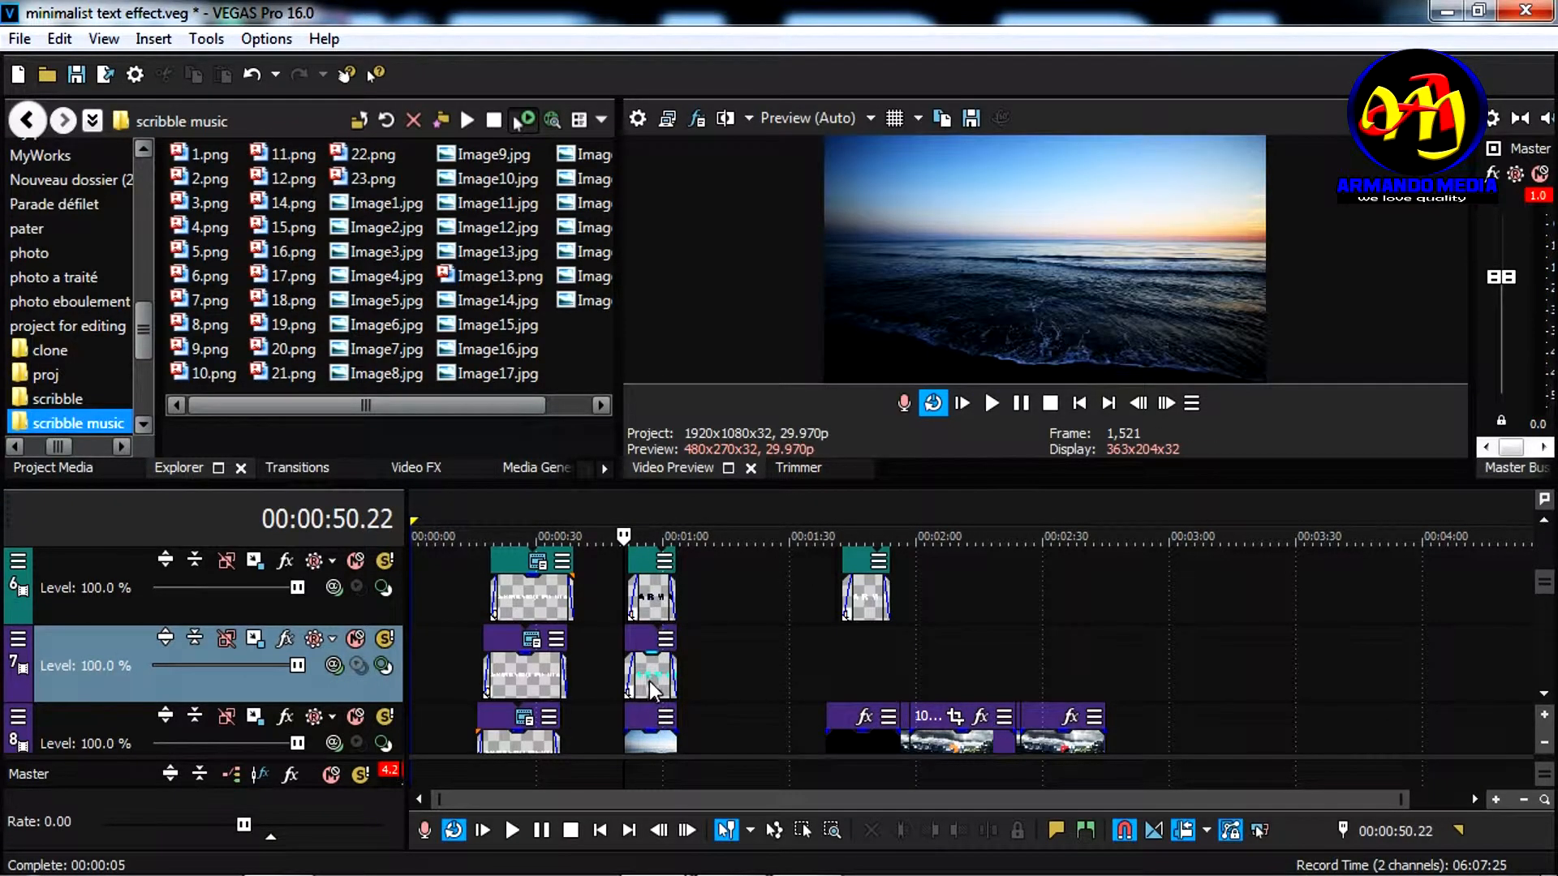
click(646, 682)
scroll(816, 673, up, 6)
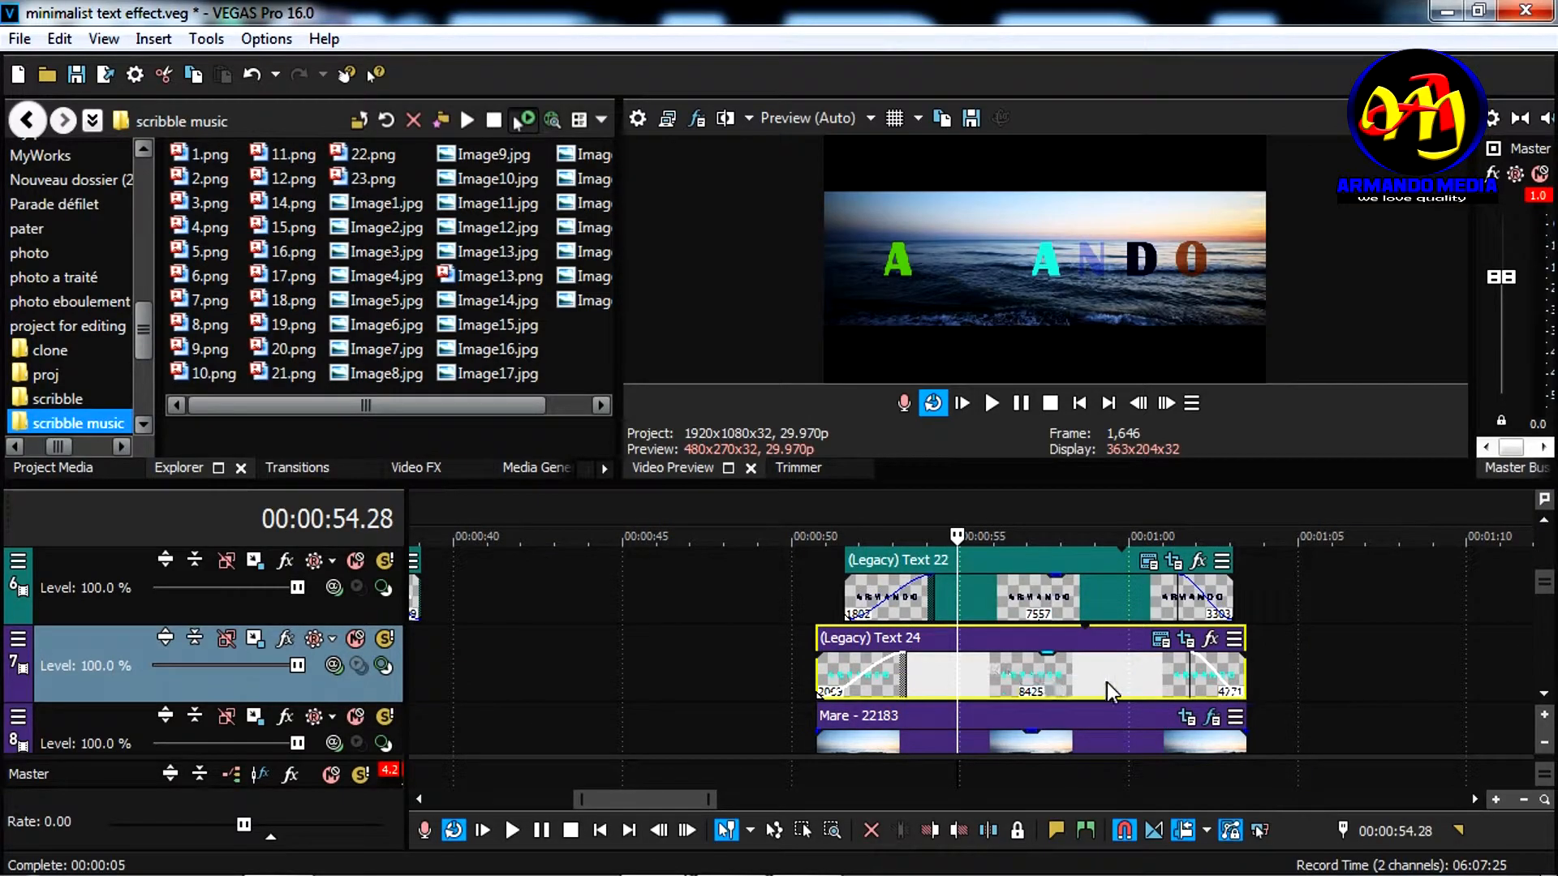
click(1063, 679)
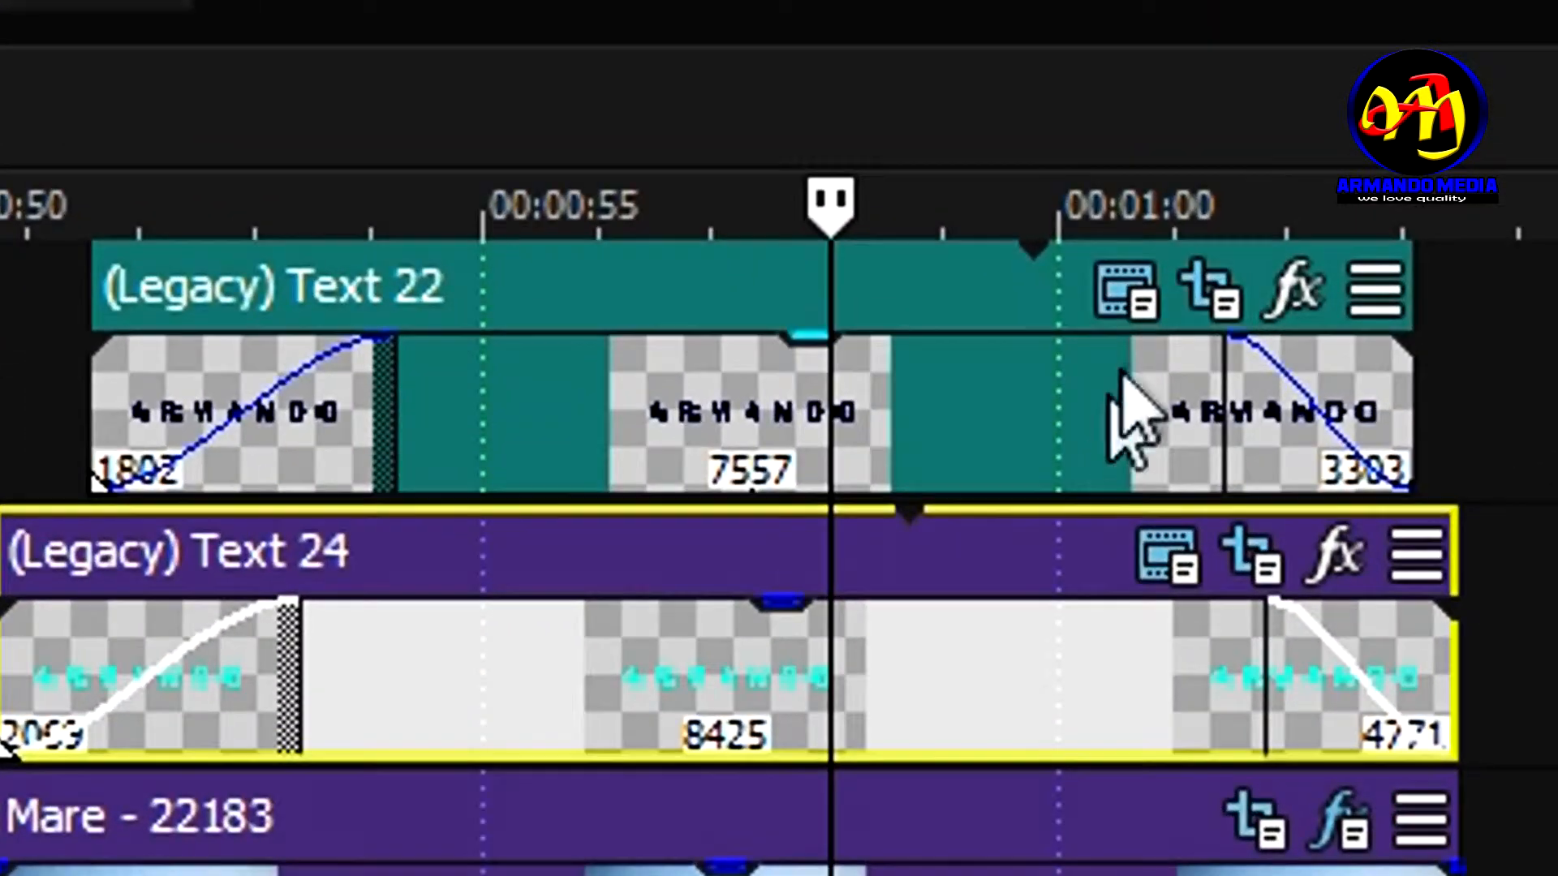
Examine the text color properties of Text 22, open the generated media of Text 24, and check the fade-outs at both event ends
click(1126, 296)
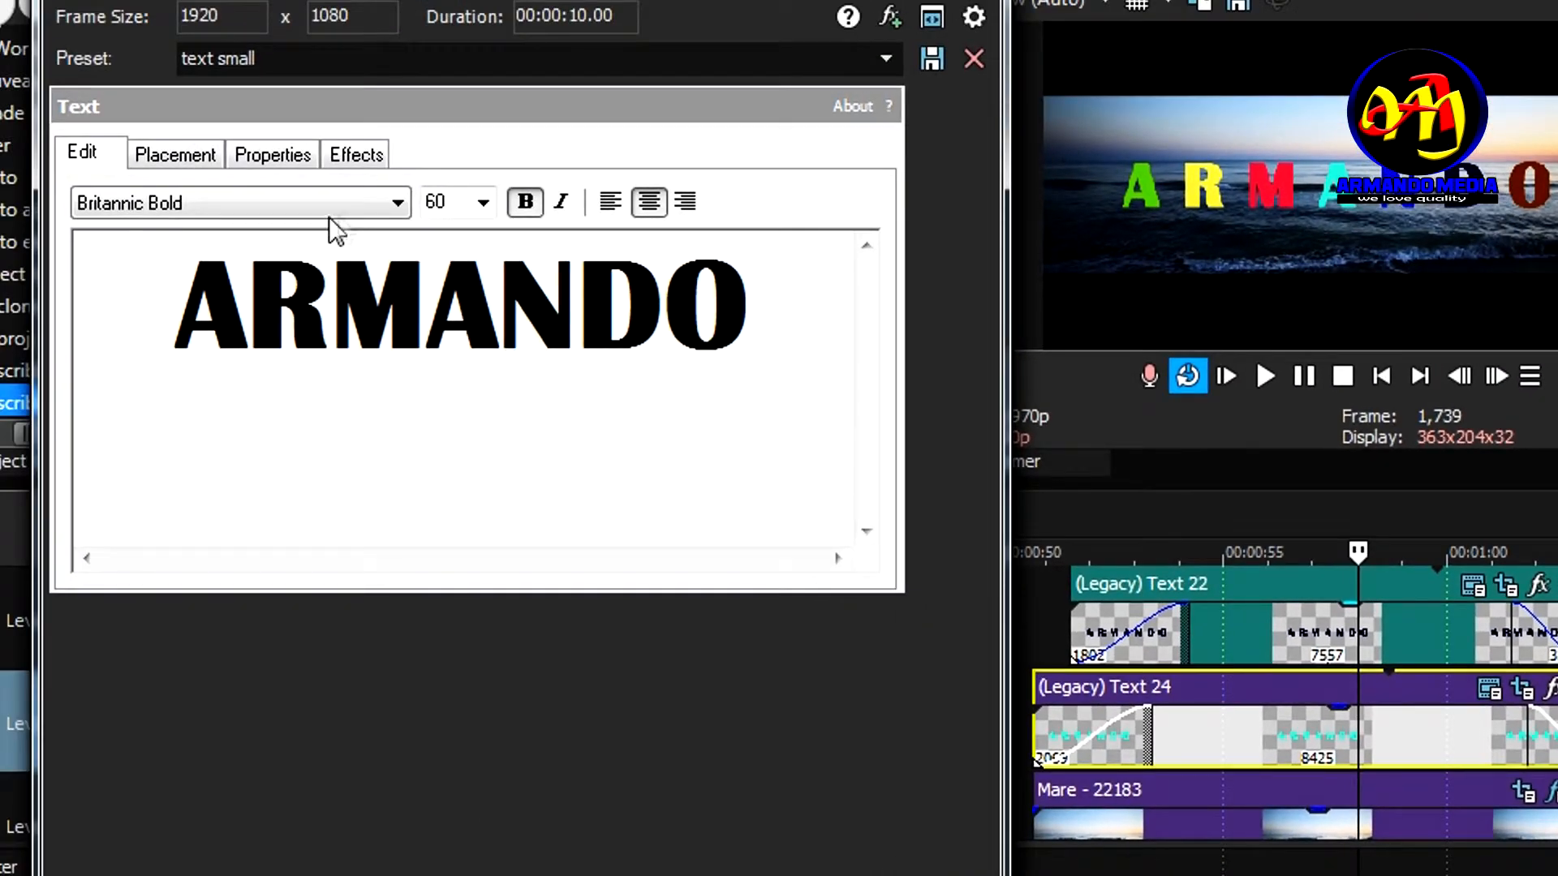
click(270, 156)
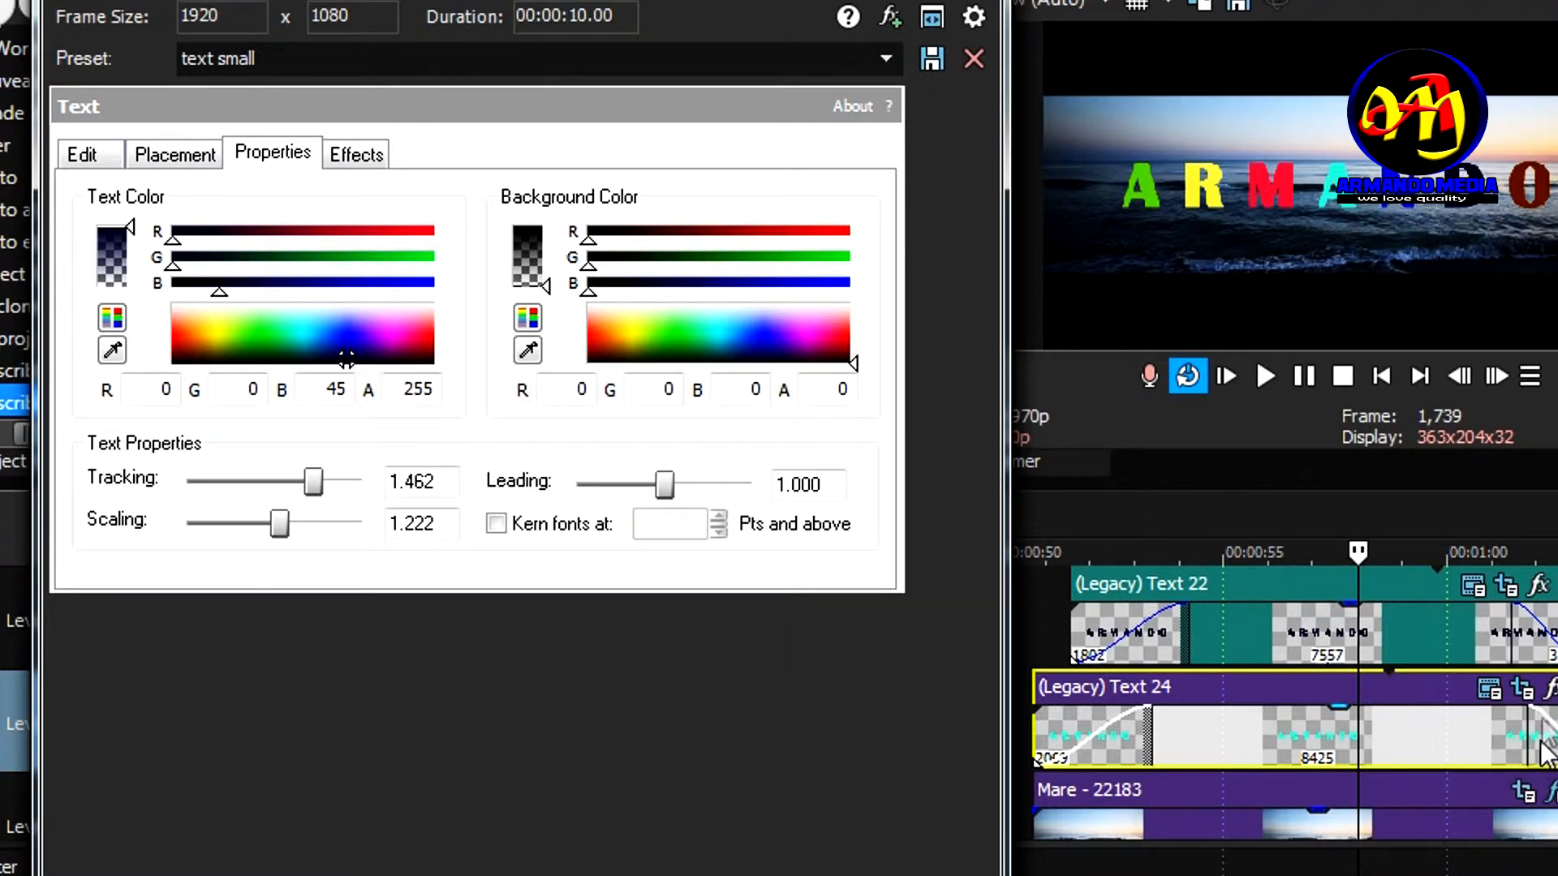
click(1491, 691)
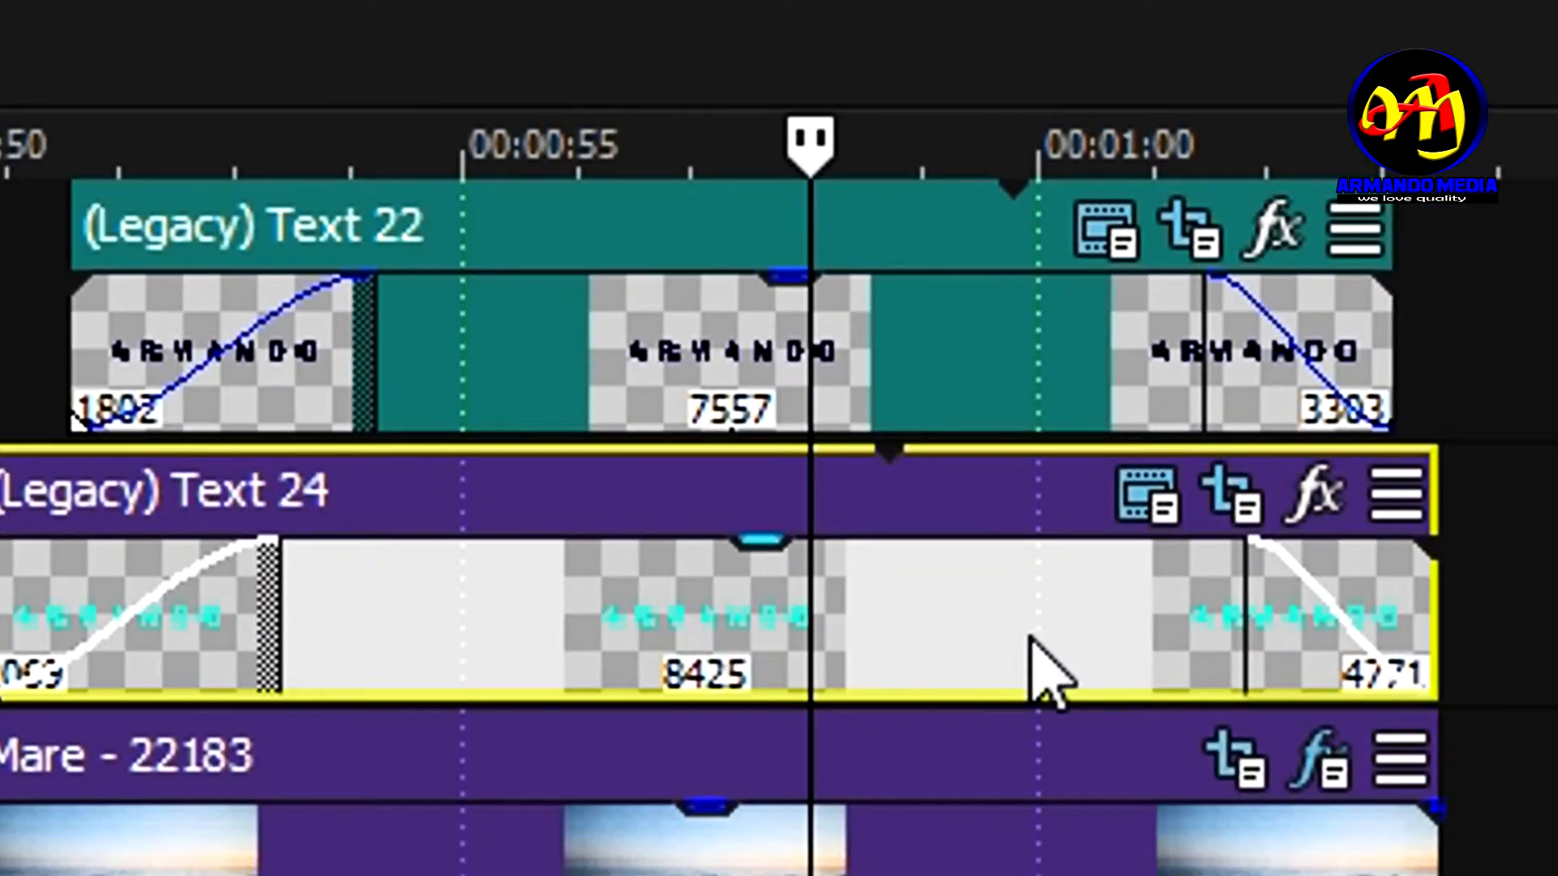
click(1030, 637)
scroll(1030, 636, up, 5)
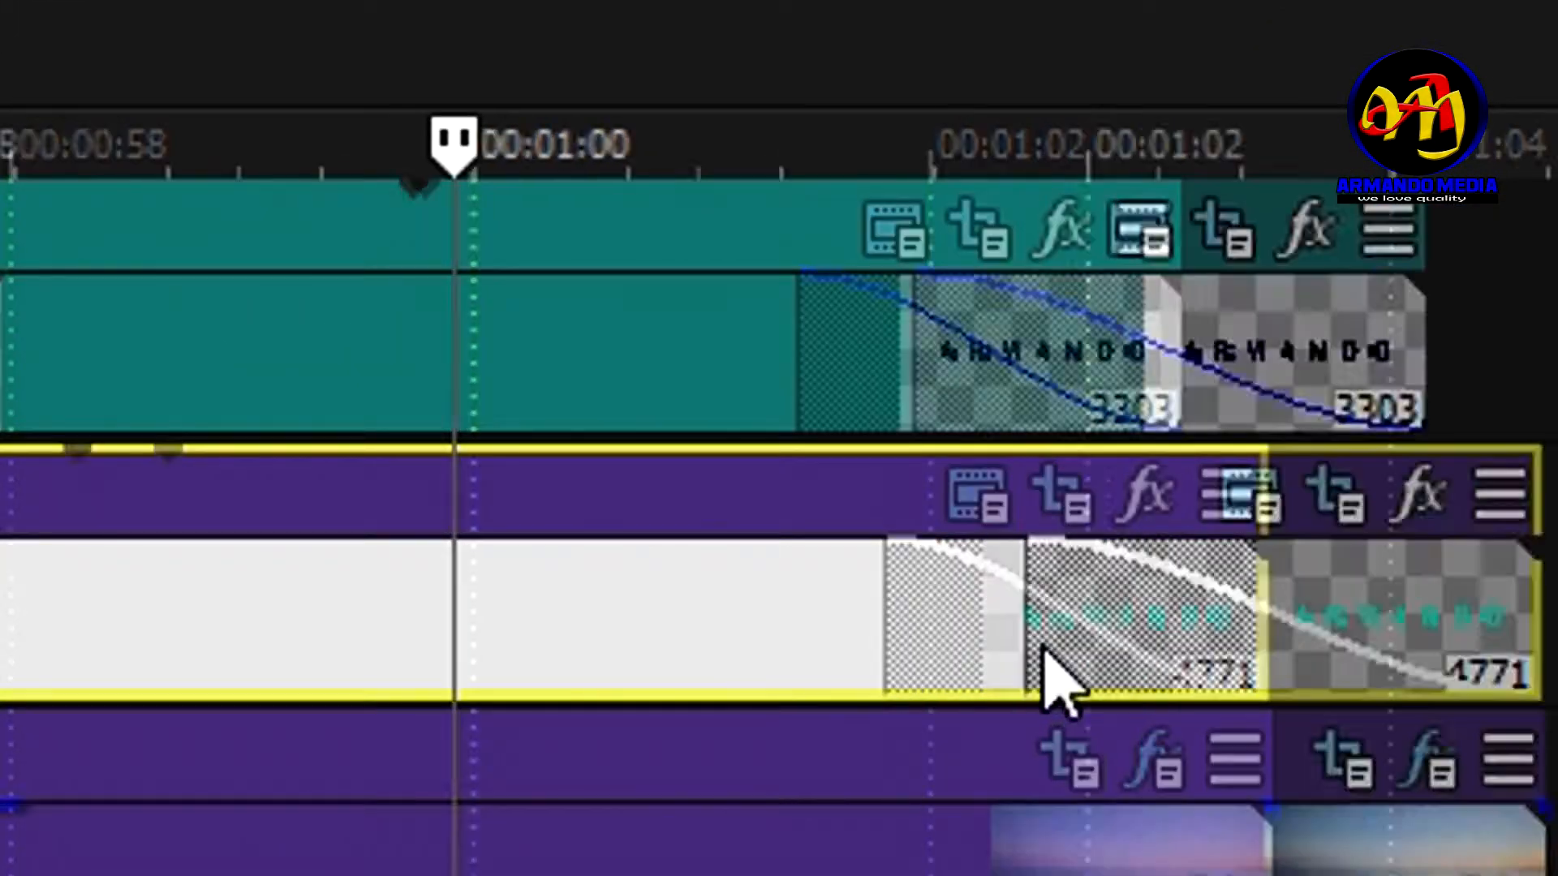
scroll(1290, 714, down, 4)
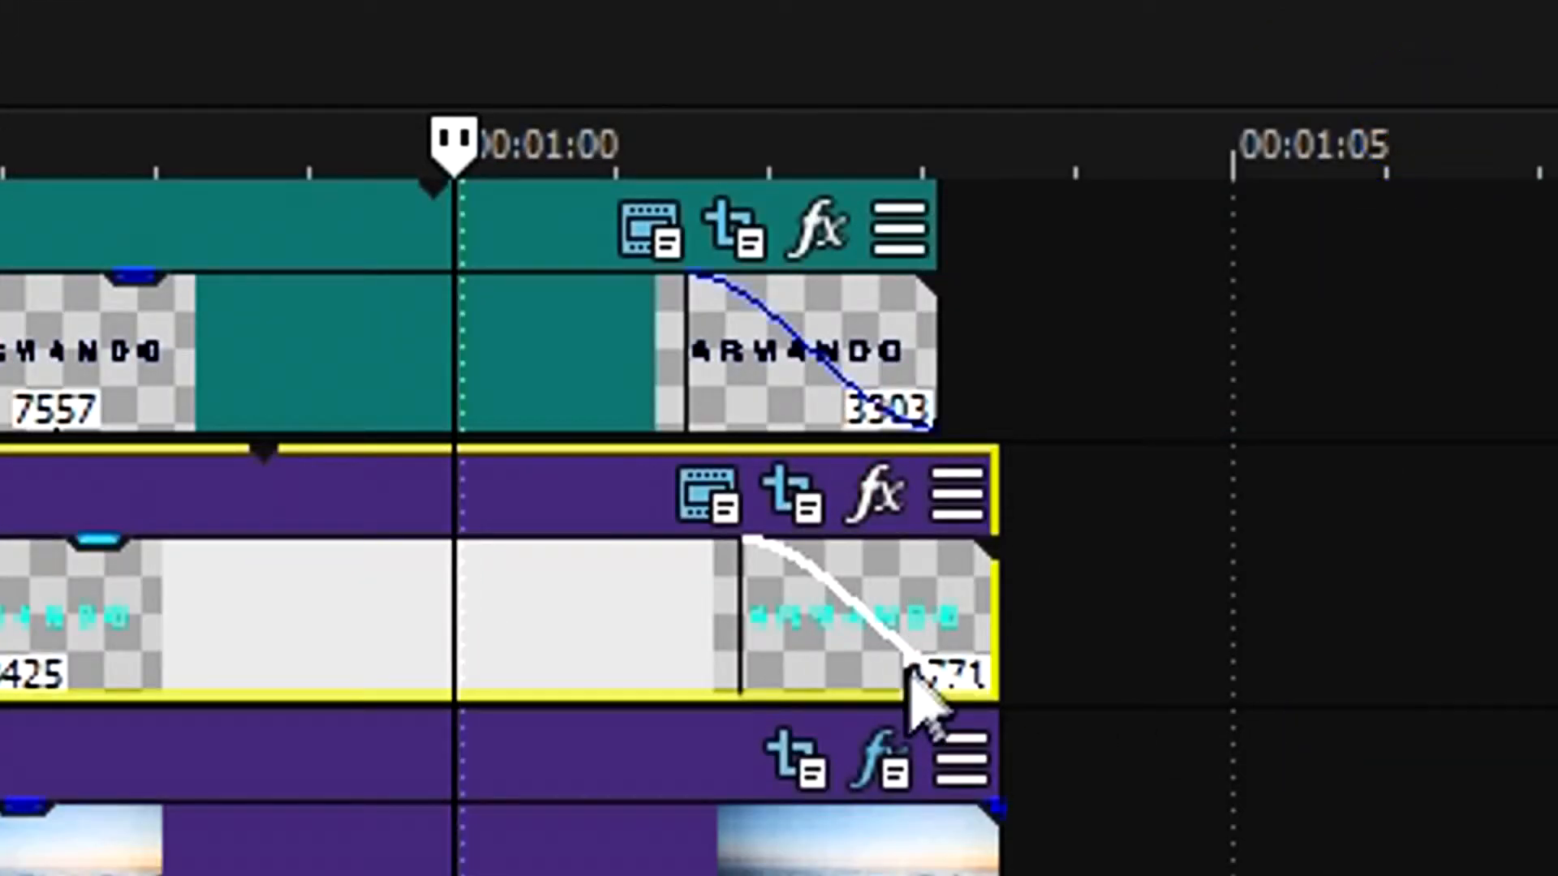